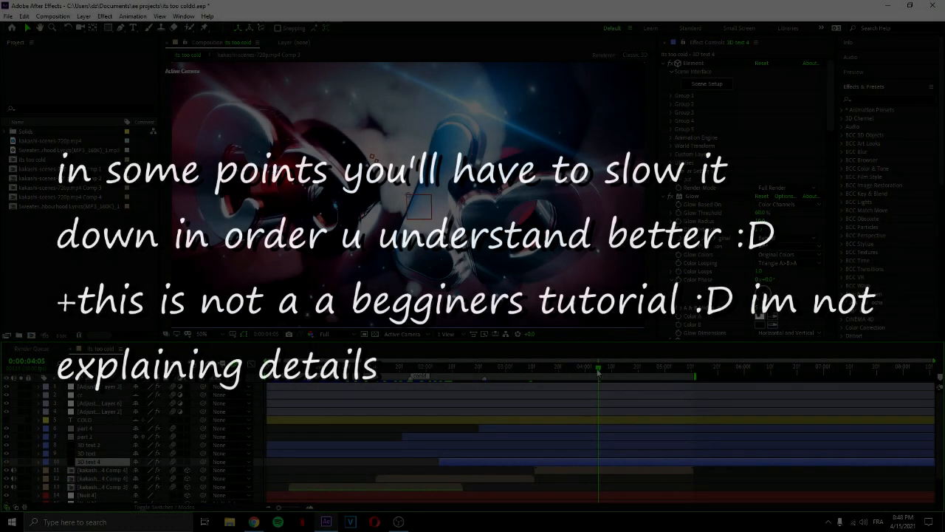
{"action": "left_click", "coordinate": [642, 373]}
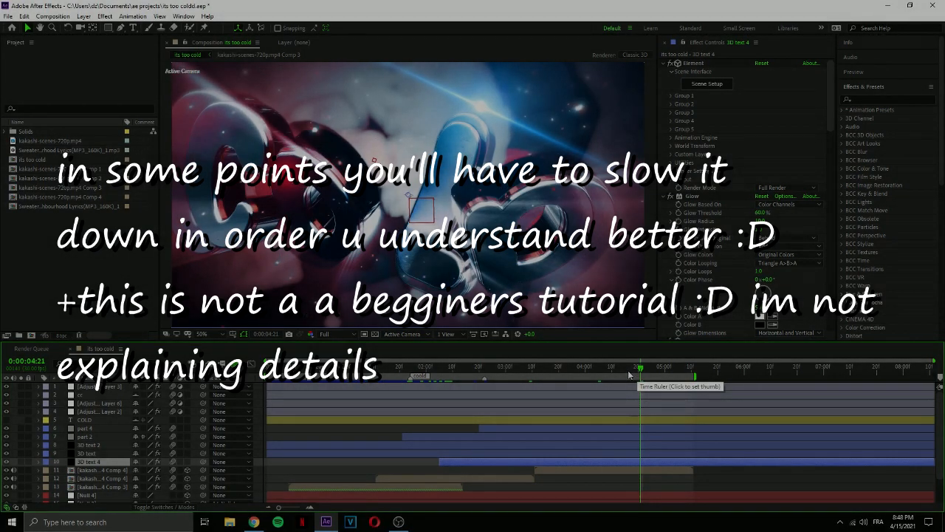
{"action": "left_click", "coordinate": [565, 367]}
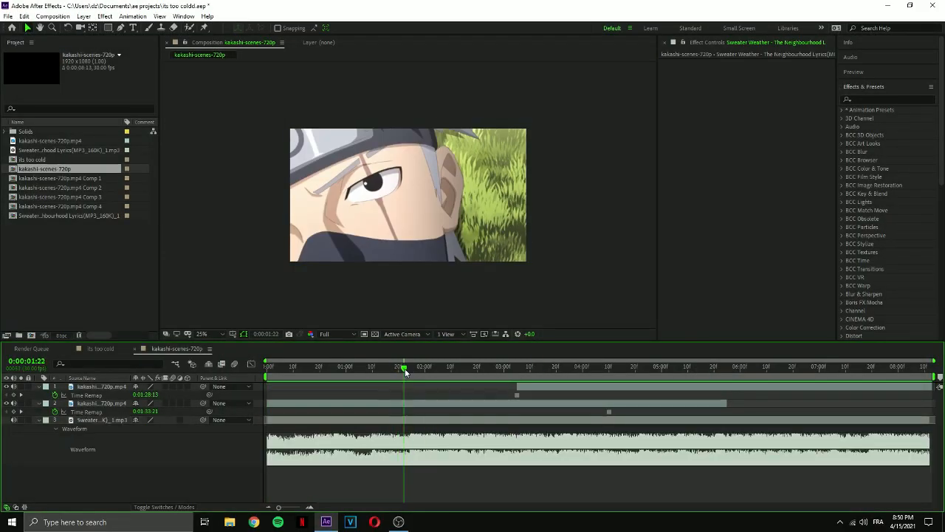
Shift the lying-down clip earlier so it overlaps the eye close-up, and pre-compose both clips.
{"action": "left_click_drag", "start_coordinate": [534, 388], "coordinate": [432, 388]}
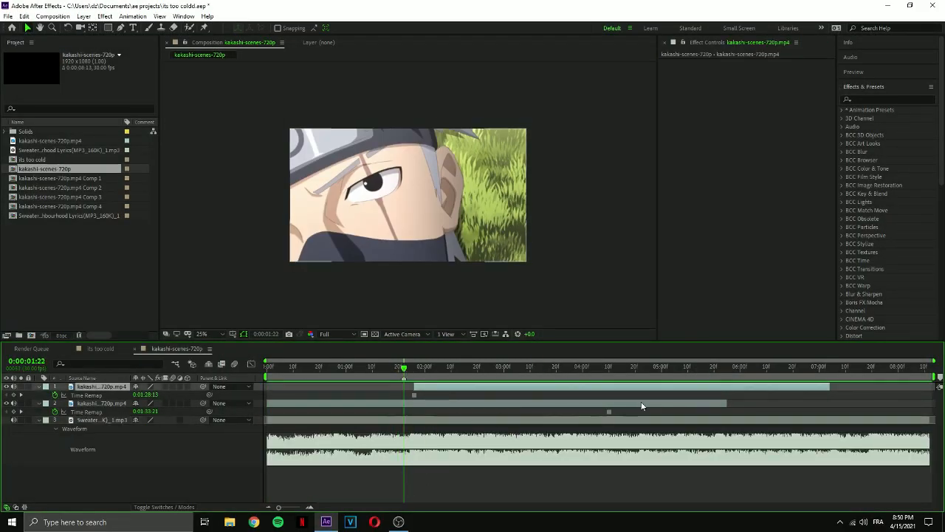
{"action": "key", "text": "u"}
{"action": "left_click_drag", "start_coordinate": [829, 386], "coordinate": [918, 386]}
{"action": "right_click", "coordinate": [364, 389]}
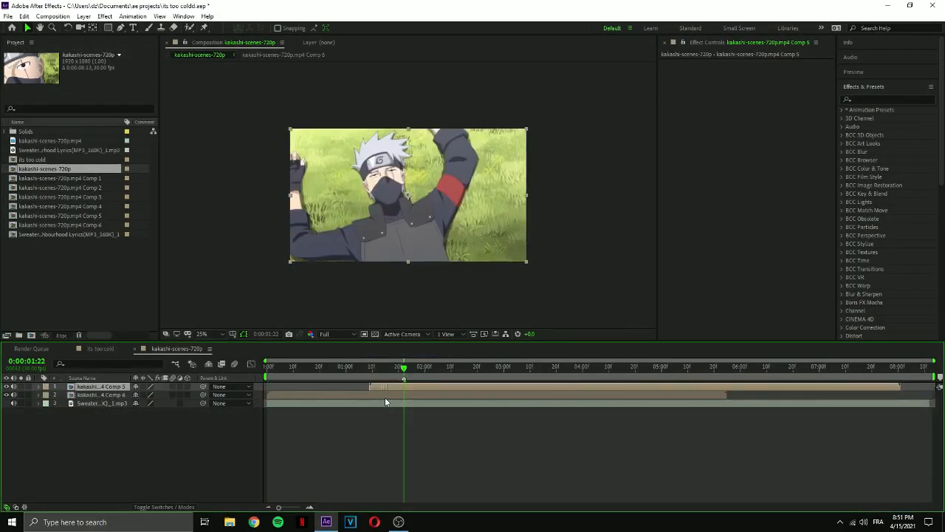
Scale up, rotate and reposition the lying-down precomp so its eye lines up with the eye in the close-up.
{"action": "key", "text": "s"}
{"action": "left_click_drag", "start_coordinate": [147, 395], "coordinate": [214, 397]}
{"action": "left_click_drag", "start_coordinate": [408, 199], "coordinate": [510, 311]}
{"action": "key", "text": "r"}
{"action": "left_click_drag", "start_coordinate": [151, 395], "coordinate": [141, 395]}
{"action": "key", "text": "s"}
{"action": "mouse_move", "coordinate": [443, 259]}
{"action": "left_mouse_down"}
{"action": "mouse_move", "coordinate": [435, 255]}
{"action": "mouse_move", "coordinate": [430, 268]}
{"action": "left_mouse_up"}
Fade in the lying-down precomp with eased opacity keyframes and shape their speed curve.
{"action": "key", "text": "t"}
{"action": "left_click", "coordinate": [63, 395]}
{"action": "left_click_drag", "start_coordinate": [138, 395], "coordinate": [89, 395]}
{"action": "key", "text": "F9"}
{"action": "left_click", "coordinate": [251, 363]}
{"action": "mouse_move", "coordinate": [431, 442]}
{"action": "left_mouse_down"}
{"action": "mouse_move", "coordinate": [382, 486]}
{"action": "mouse_move", "coordinate": [409, 481]}
{"action": "left_mouse_up"}
{"action": "left_click", "coordinate": [251, 363]}
Keyframe the position, scale and rotation of the lying-down precomp around the transition.
{"action": "key", "text": "p"}
{"action": "key", "text": "shift+s"}
{"action": "key", "text": "shift+r"}
{"action": "left_click_drag", "start_coordinate": [64, 395], "coordinate": [64, 411]}
{"action": "left_click_drag", "start_coordinate": [404, 412], "coordinate": [364, 411]}
{"action": "left_click_drag", "start_coordinate": [404, 368], "coordinate": [404, 395]}
{"action": "left_click", "coordinate": [418, 399]}
{"action": "key", "text": "u"}
{"action": "left_click", "coordinate": [414, 404]}
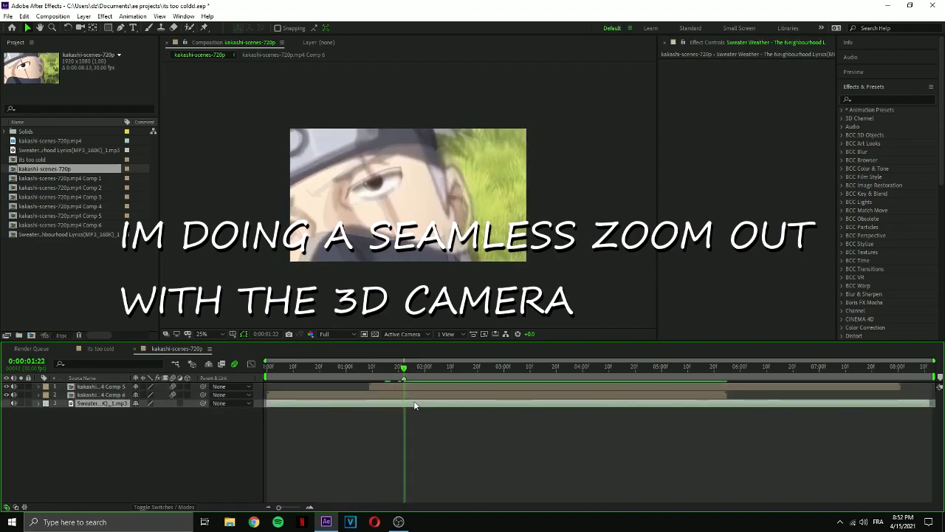
Add a camera and a null object to the composition, and make the null 3D.
{"action": "key", "text": "ctrl+alt+shift+c"}
{"action": "left_click", "coordinate": [290, 239]}
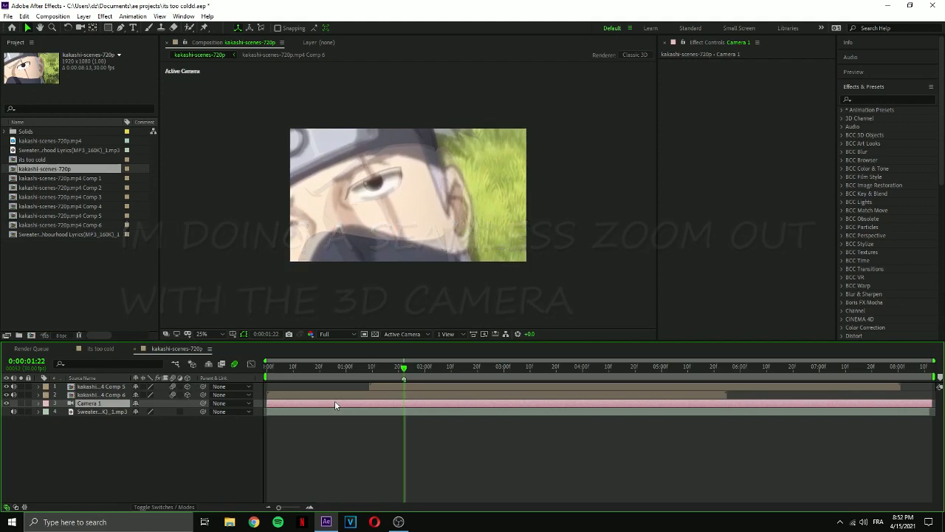
{"action": "key", "text": "ctrl+alt+shift+y"}
{"action": "left_click", "coordinate": [188, 403]}
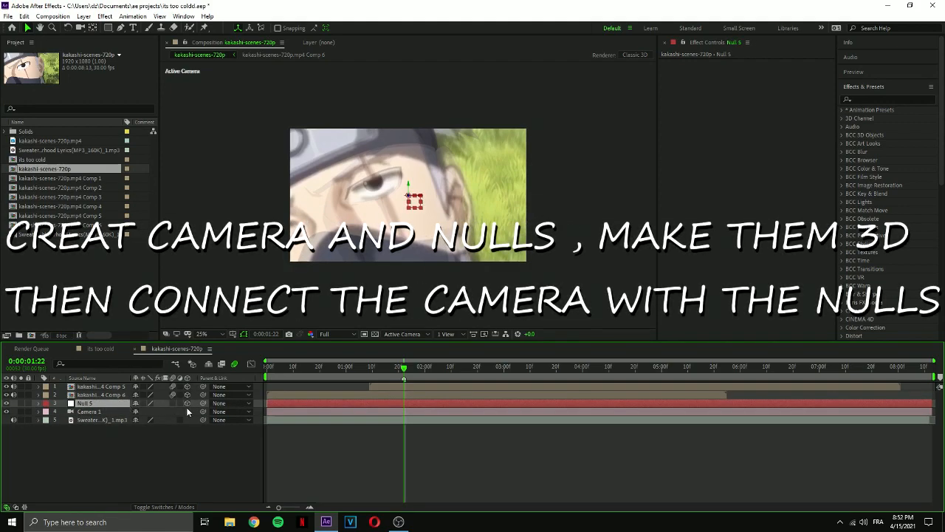
Duplicate the 3D null twice and parent the camera and nulls in a chain, each to the one above.
{"action": "key", "text": "ctrl+d"}
{"action": "key", "text": "ctrl+d"}
{"action": "left_click_drag", "start_coordinate": [203, 429], "coordinate": [87, 403]}
Set starting Position and Z Rotation keyframes at 0:00:01:12 on the null that directly controls the camera.
{"action": "left_click_drag", "start_coordinate": [404, 376], "coordinate": [376, 392]}
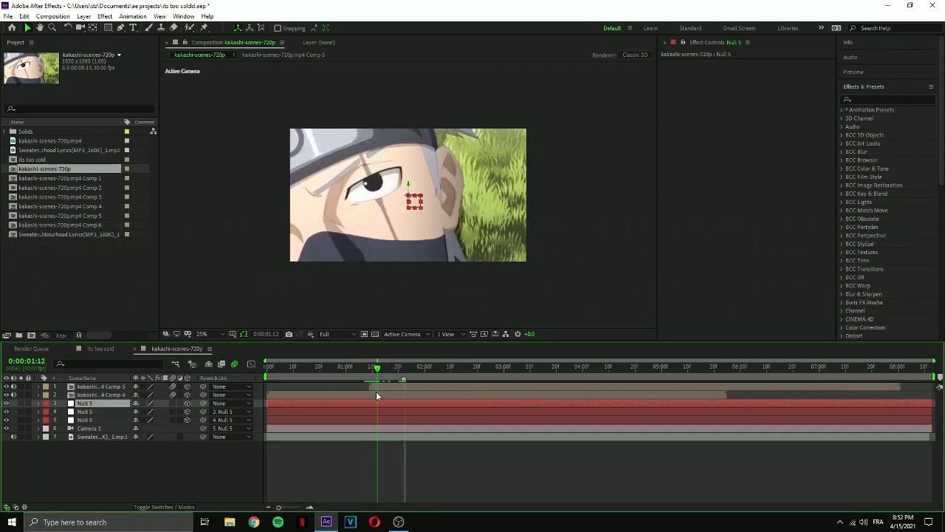
{"action": "left_click", "coordinate": [386, 420]}
{"action": "key", "text": "p"}
{"action": "key", "text": "shift+r"}
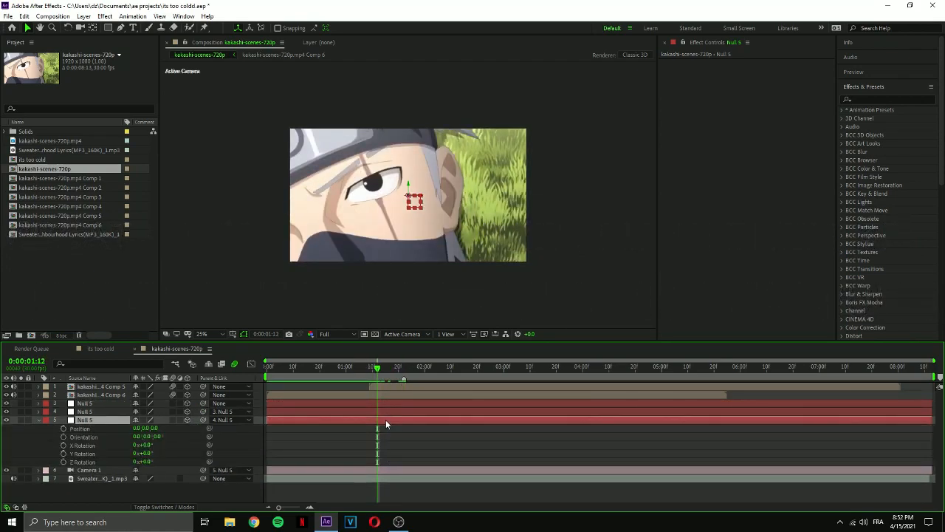
{"action": "left_click", "coordinate": [64, 428]}
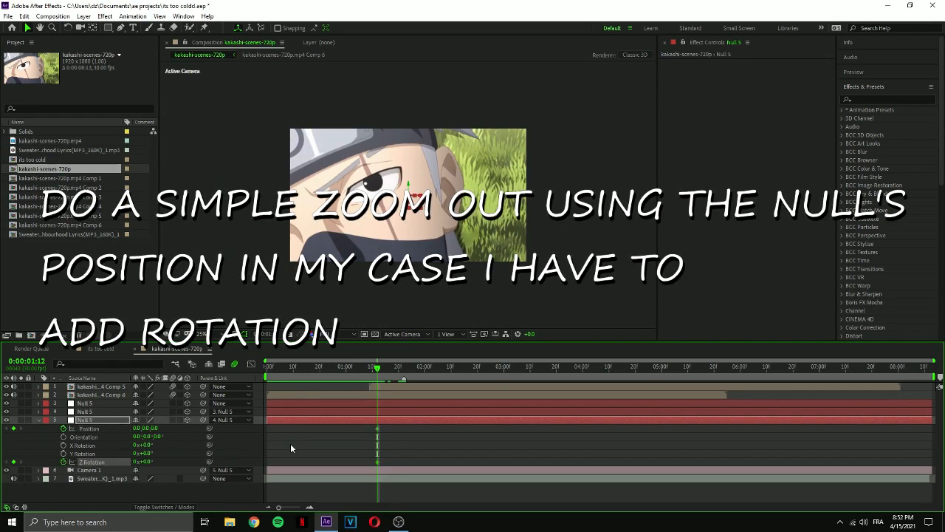
{"action": "key", "text": "u"}
At 0:00:02:29, pull the null back to about -9138 in Z, reframe the character and set Z Rotation to -12°.
{"action": "left_click_drag", "start_coordinate": [385, 374], "coordinate": [349, 406]}
{"action": "key", "text": "space"}
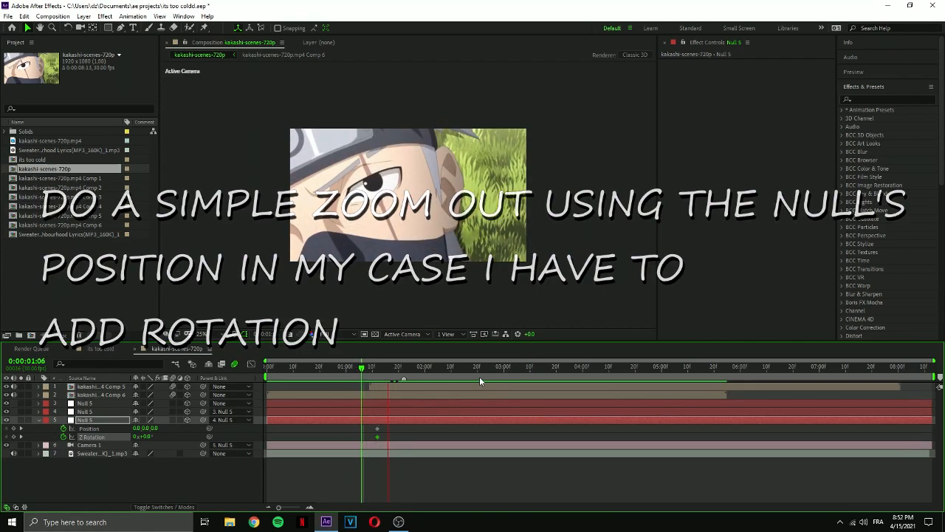
{"action": "left_click_drag", "start_coordinate": [480, 369], "coordinate": [483, 369]}
{"action": "left_click_drag", "start_coordinate": [483, 370], "coordinate": [502, 370]}
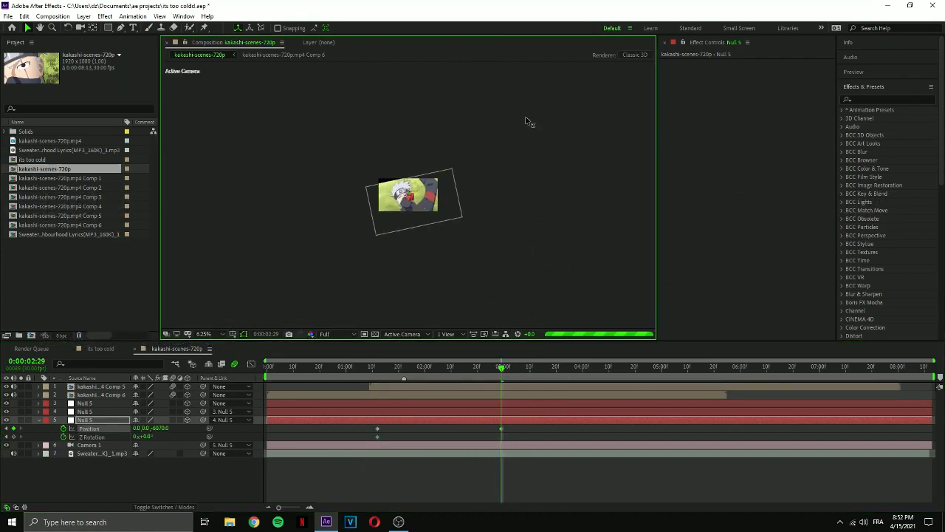
{"action": "key", "text": "r"}
{"action": "scroll", "coordinate": [322, 298], "scroll_direction": "up", "scroll_amount": 2}
{"action": "left_click_drag", "start_coordinate": [416, 200], "coordinate": [504, 325]}
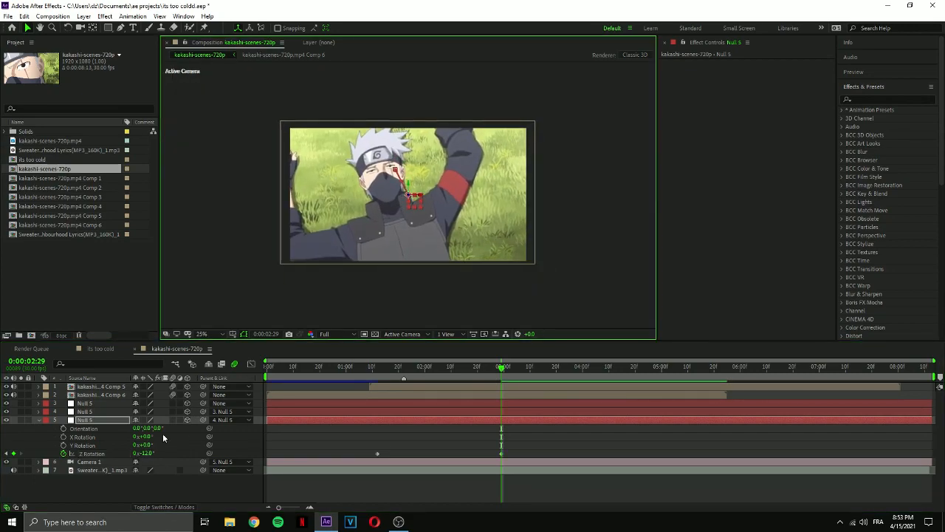
{"action": "key", "text": "p"}
{"action": "key", "text": "u"}
{"action": "left_click_drag", "start_coordinate": [173, 428], "coordinate": [148, 429]}
{"action": "left_click", "coordinate": [477, 197]}
Easy-ease the null's Position and Z Rotation keyframes and shape the speed graph into a steep early peak with a long tail.
{"action": "left_click_drag", "start_coordinate": [517, 441], "coordinate": [363, 426]}
{"action": "key", "text": "F9"}
{"action": "left_click", "coordinate": [251, 363]}
{"action": "left_click_drag", "start_coordinate": [480, 480], "coordinate": [434, 483]}
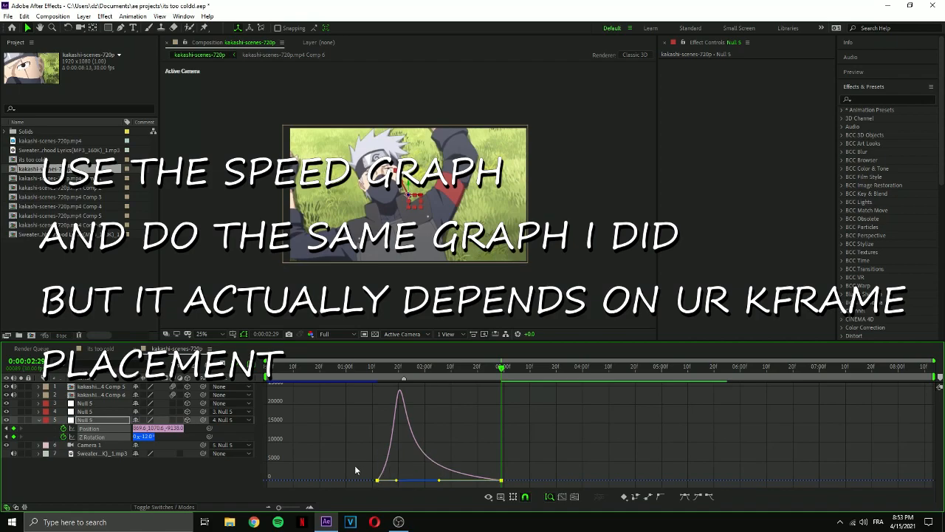
{"action": "left_click_drag", "start_coordinate": [322, 460], "coordinate": [399, 481]}
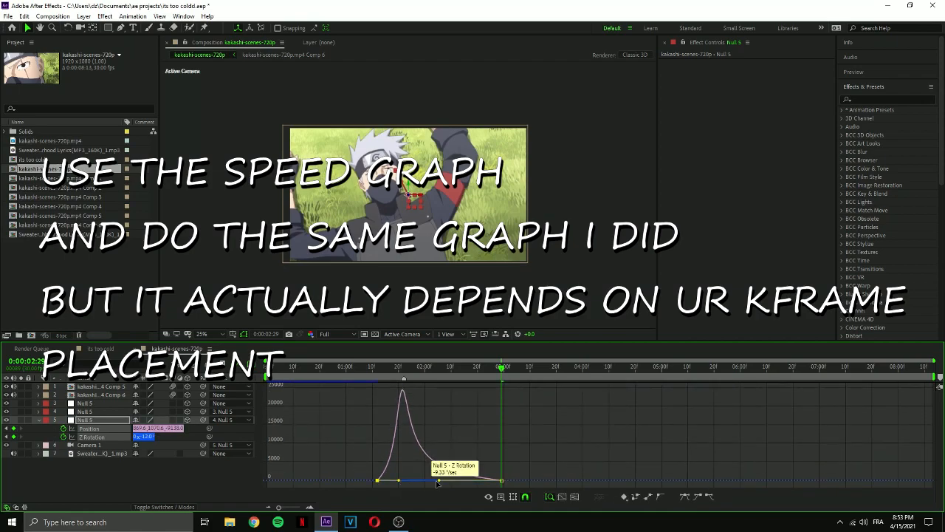
{"action": "left_click_drag", "start_coordinate": [514, 464], "coordinate": [445, 484]}
Preview the zoom-out from the start of the composition with the preview resolution set to Quarter.
{"action": "left_click_drag", "start_coordinate": [327, 367], "coordinate": [266, 375]}
{"action": "key", "text": "space"}
{"action": "left_click", "coordinate": [339, 337]}
{"action": "left_click", "coordinate": [336, 334]}
{"action": "left_click", "coordinate": [332, 389]}
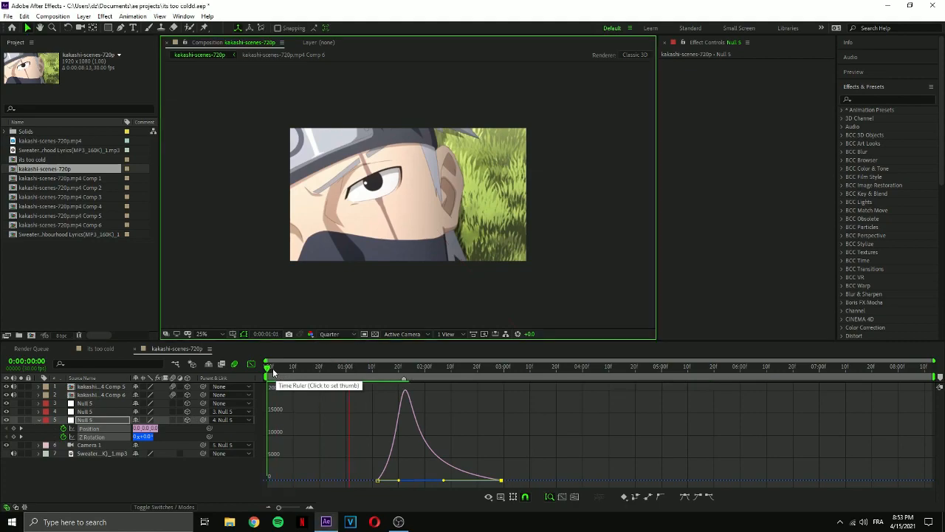
Move the null's first Position and Z Rotation keyframes about six frames later.
{"action": "mouse_move", "coordinate": [401, 371]}
{"action": "left_mouse_down"}
{"action": "mouse_move", "coordinate": [424, 370]}
{"action": "mouse_move", "coordinate": [365, 373]}
{"action": "mouse_move", "coordinate": [395, 371]}
{"action": "left_mouse_up"}
{"action": "left_click", "coordinate": [251, 364]}
{"action": "left_click_drag", "start_coordinate": [377, 428], "coordinate": [393, 428]}
{"action": "left_click", "coordinate": [251, 364]}
{"action": "left_click_drag", "start_coordinate": [412, 480], "coordinate": [404, 480]}
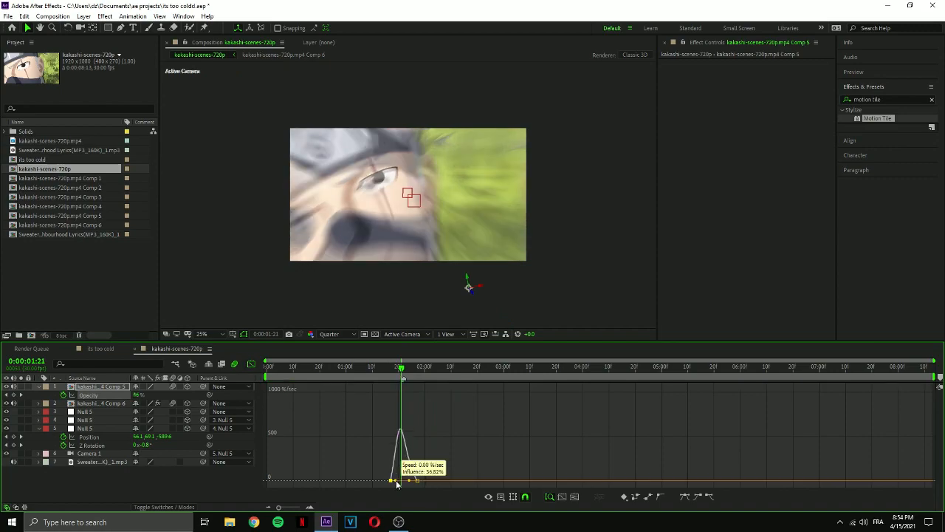
Reshape the speed curve of the lying-down precomp's opacity keyframes so the fade peaks early and eases out.
{"action": "left_click_drag", "start_coordinate": [397, 484], "coordinate": [404, 484]}
{"action": "mouse_move", "coordinate": [401, 369]}
{"action": "left_mouse_down"}
{"action": "mouse_move", "coordinate": [359, 379]}
{"action": "mouse_move", "coordinate": [399, 370]}
{"action": "left_mouse_up"}
{"action": "left_click_drag", "start_coordinate": [405, 481], "coordinate": [394, 483]}
{"action": "left_click_drag", "start_coordinate": [409, 481], "coordinate": [406, 481]}
{"action": "mouse_move", "coordinate": [400, 369]}
{"action": "left_mouse_down"}
{"action": "mouse_move", "coordinate": [395, 378]}
{"action": "mouse_move", "coordinate": [384, 371]}
{"action": "left_mouse_up"}
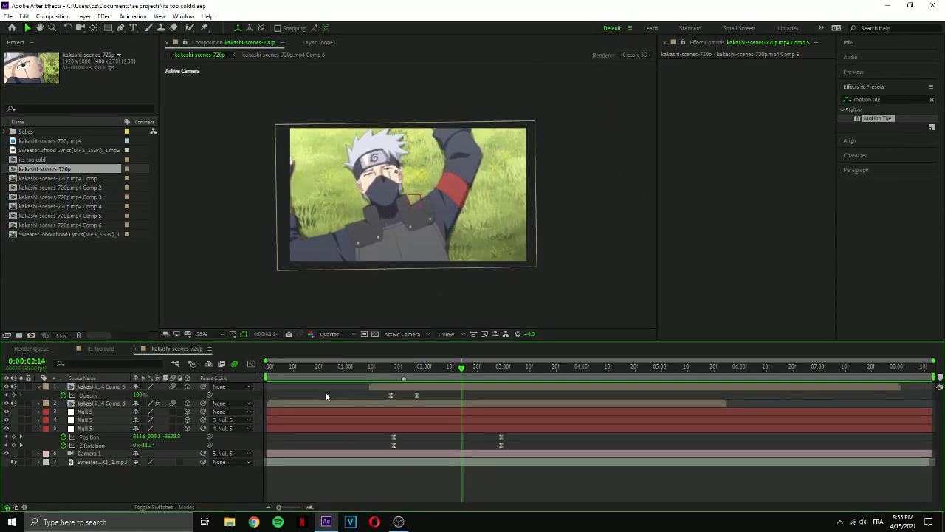
{"action": "key", "text": "u"}
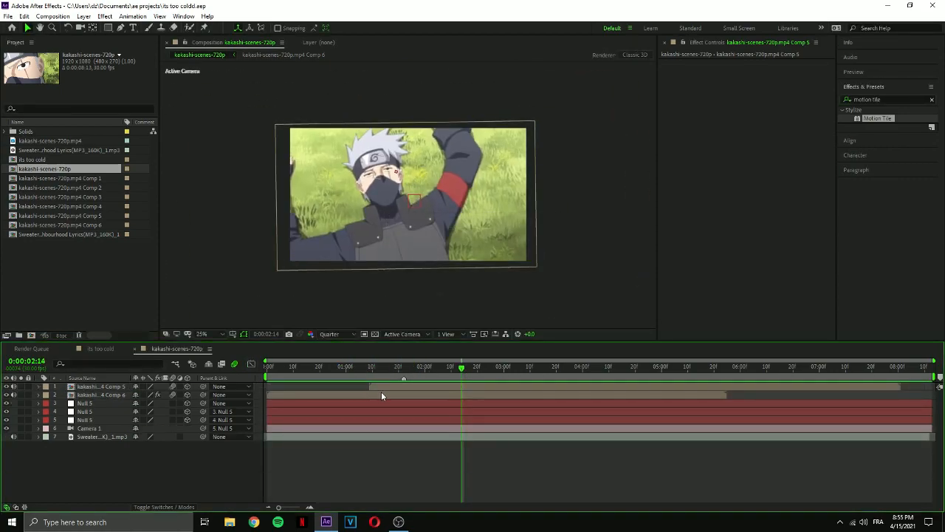
Add a text layer reading COLD above the lying-down precomp.
{"action": "left_click", "coordinate": [348, 403]}
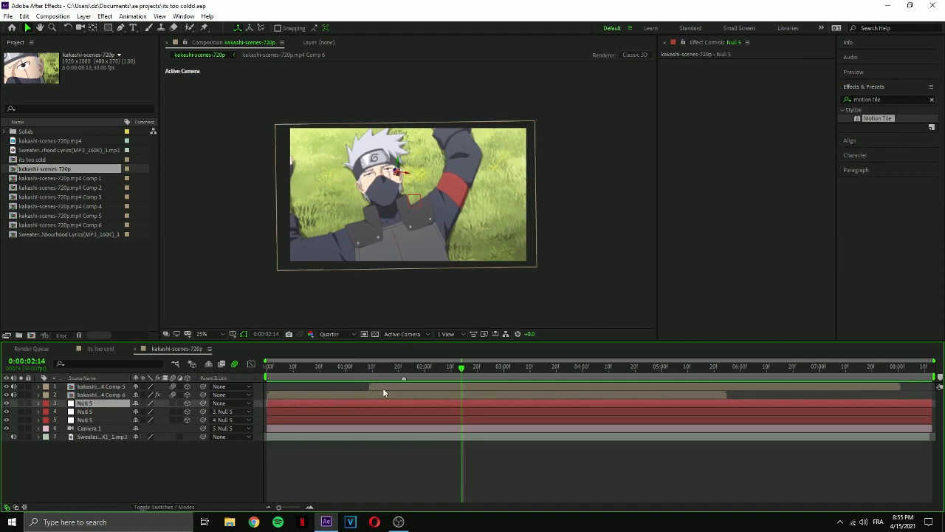
{"action": "left_click", "coordinate": [412, 387]}
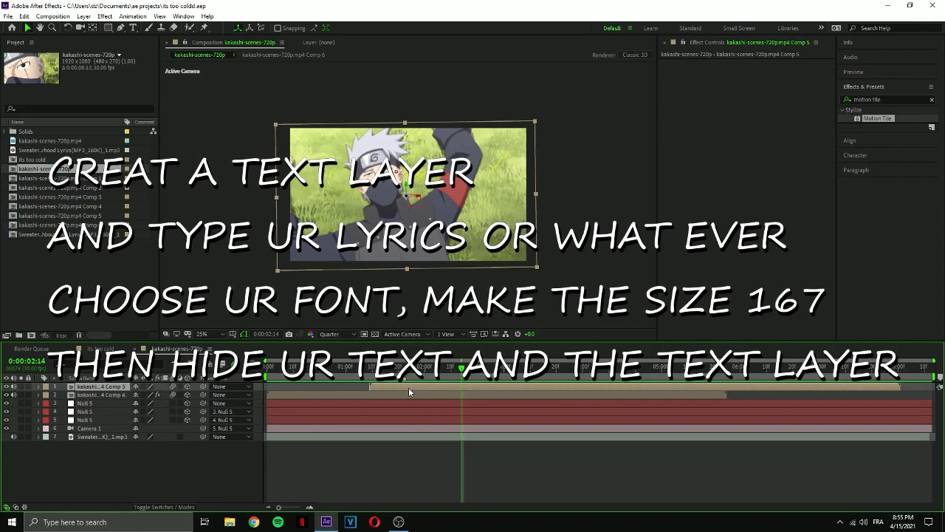
{"action": "key", "text": "ctrl+alt+shift+t"}
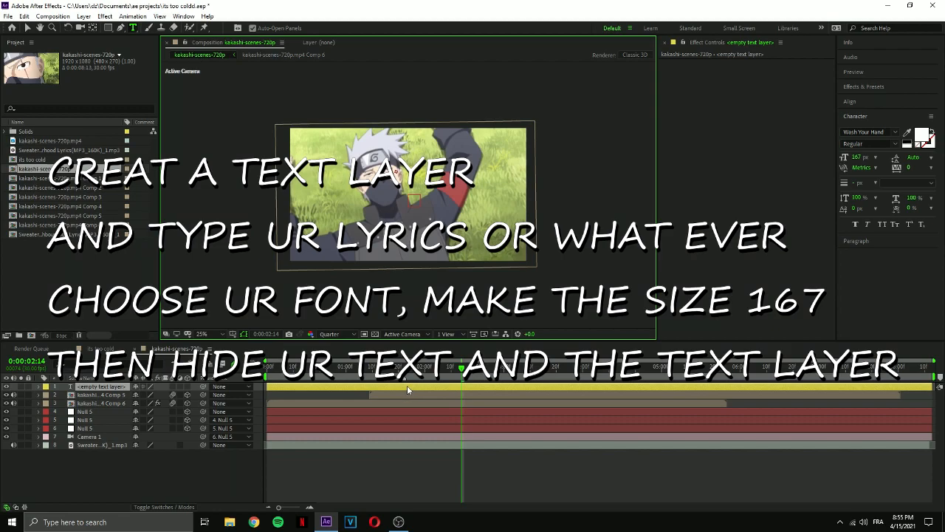
{"action": "type", "text": "cold"}
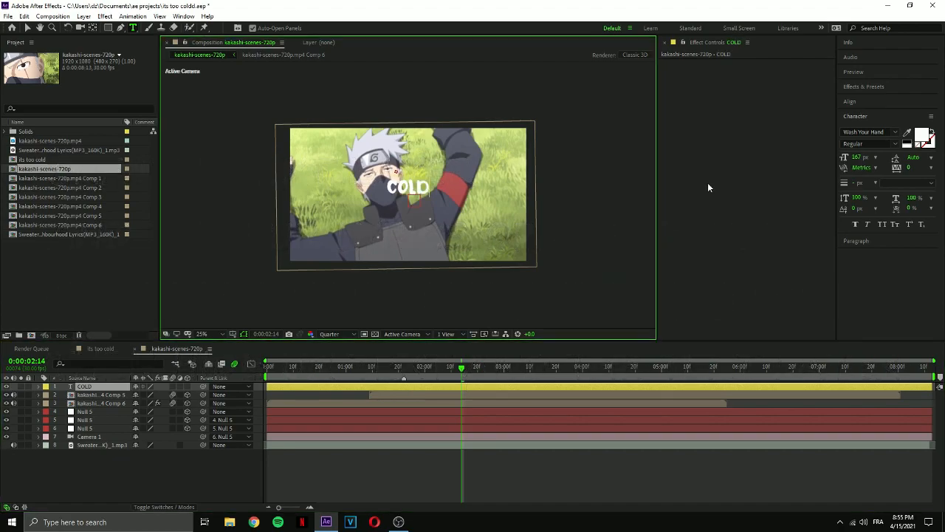
Browse the font list filtered to favorites for the COLD text.
{"action": "left_click", "coordinate": [895, 133]}
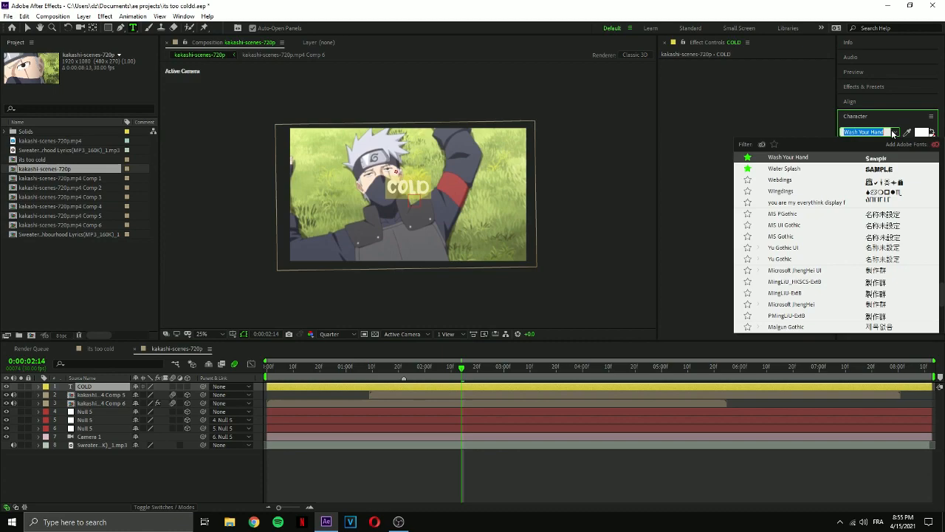
{"action": "left_click", "coordinate": [775, 144]}
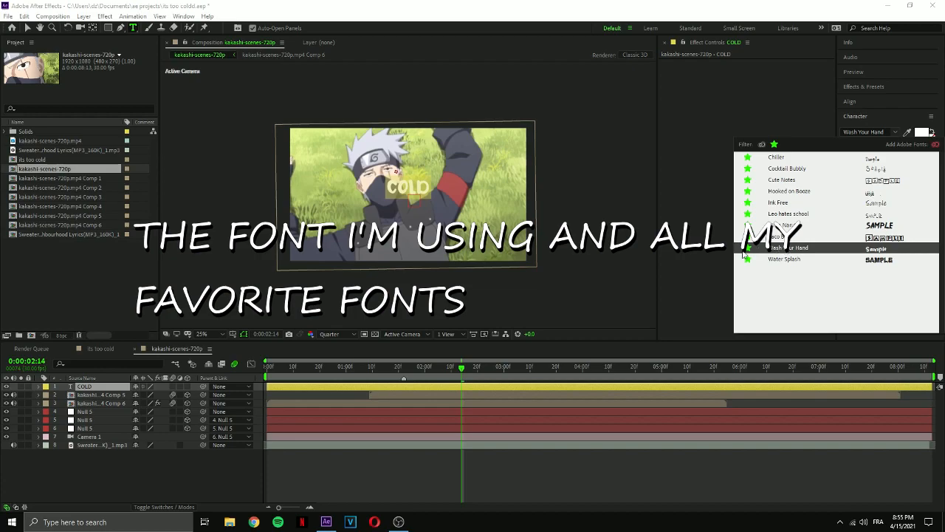
{"action": "left_click", "coordinate": [458, 387]}
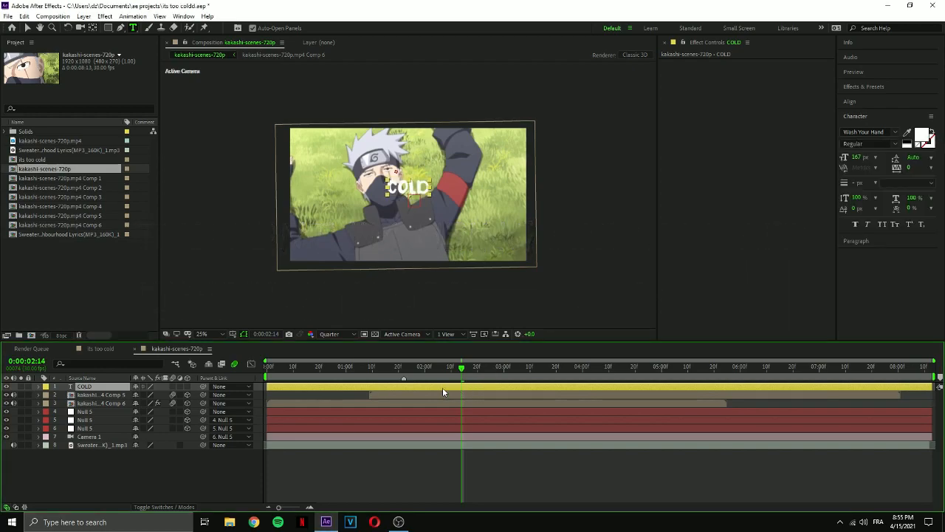
Turn off the COLD text layer's visibility and hide it from the timeline as a shy layer.
{"action": "left_click", "coordinate": [7, 387]}
{"action": "left_click", "coordinate": [209, 366]}
{"action": "left_click", "coordinate": [136, 386]}
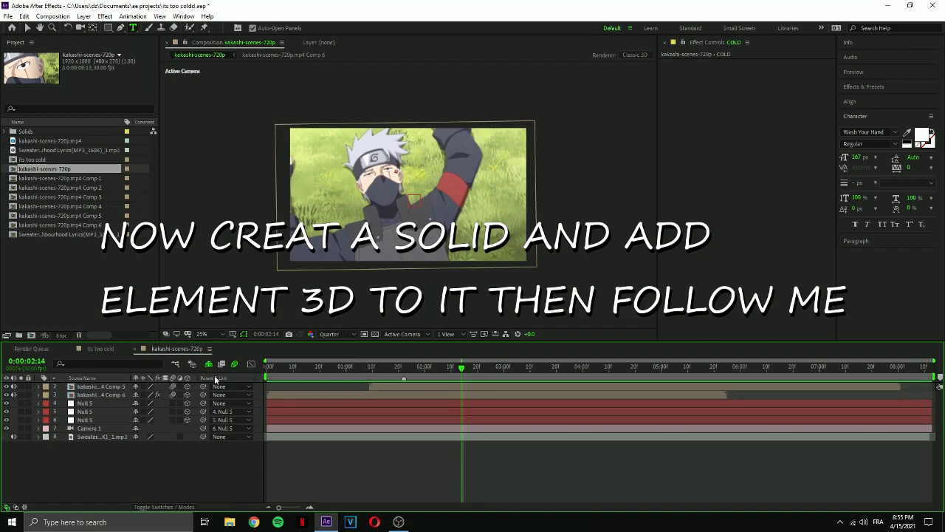
Create a black 1920 x 1080 solid named "3D text ( Cold )" above the lying-down precomp.
{"action": "left_click", "coordinate": [460, 386]}
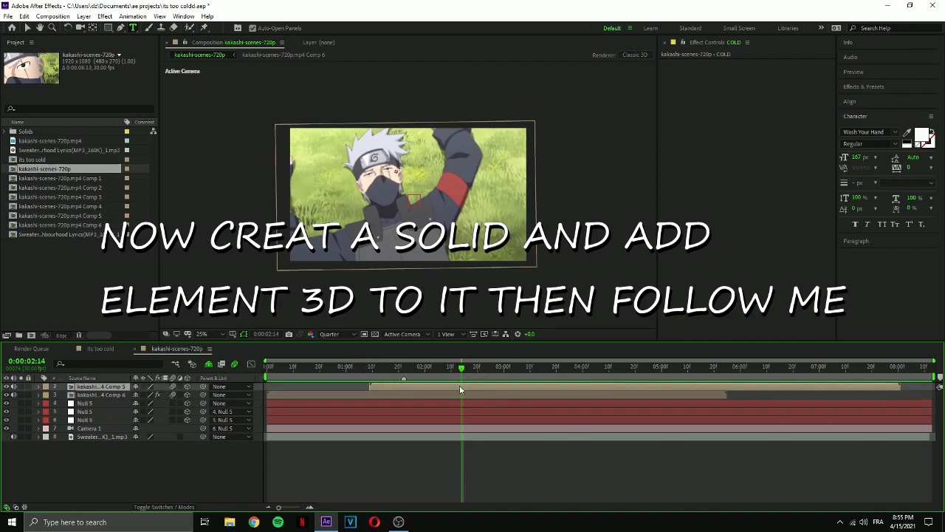
{"action": "key", "text": "ctrl+y"}
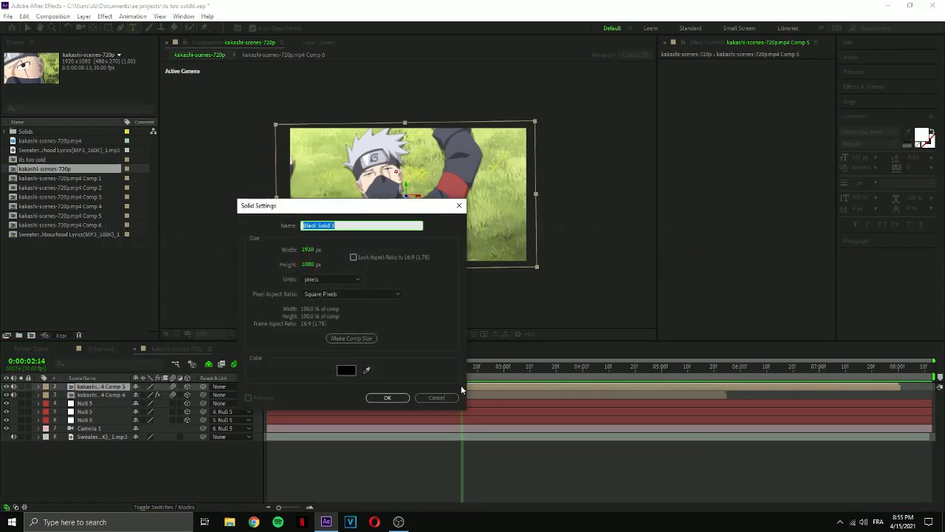
{"action": "type", "text": "3D"}
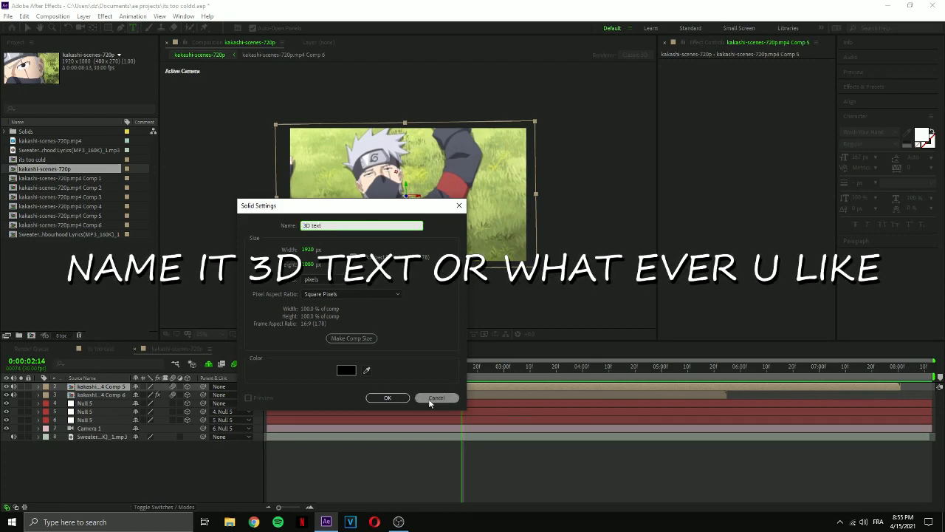
{"action": "type", "text": " text ( Cold"}
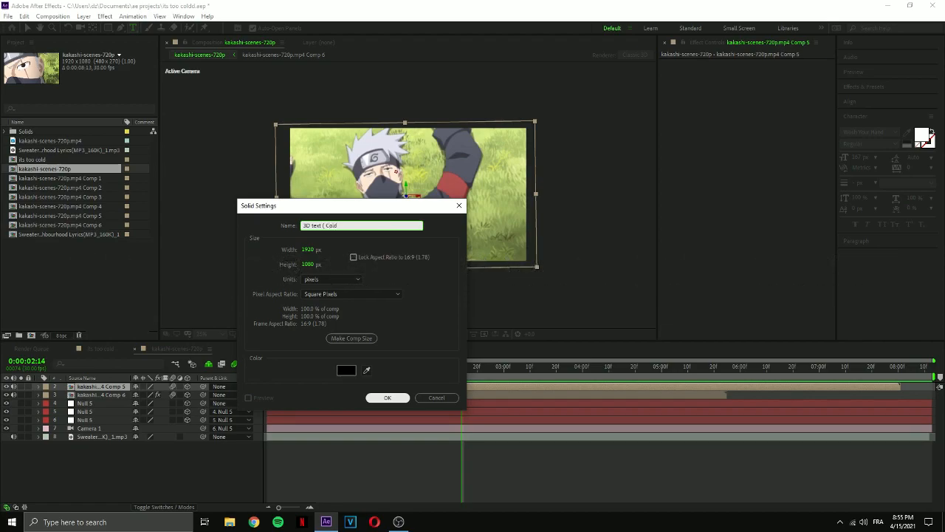
{"action": "left_click", "coordinate": [388, 398]}
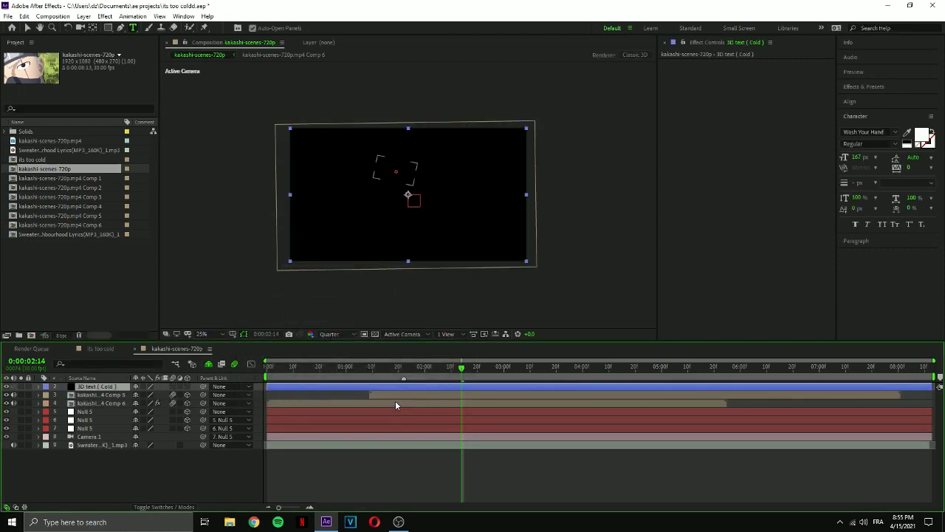
Apply the Video Copilot Element effect to the 3D text solid and expand its Custom Layers settings.
{"action": "left_click", "coordinate": [106, 16]}
{"action": "mouse_move", "coordinate": [247, 111]}
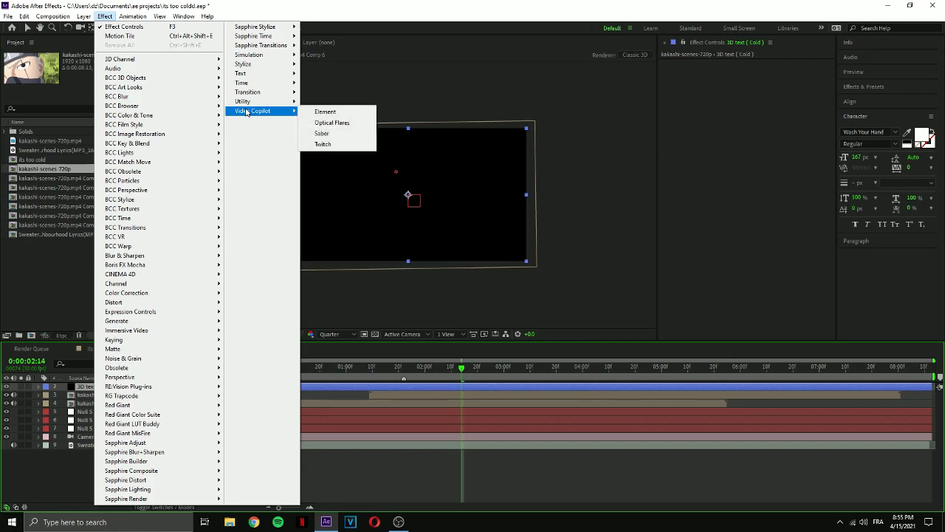
{"action": "left_click", "coordinate": [325, 112]}
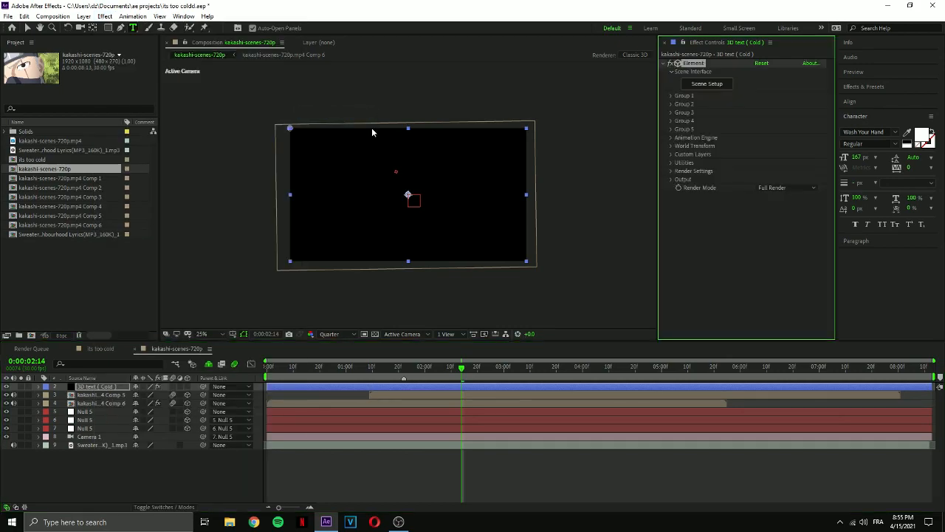
{"action": "left_click", "coordinate": [671, 155]}
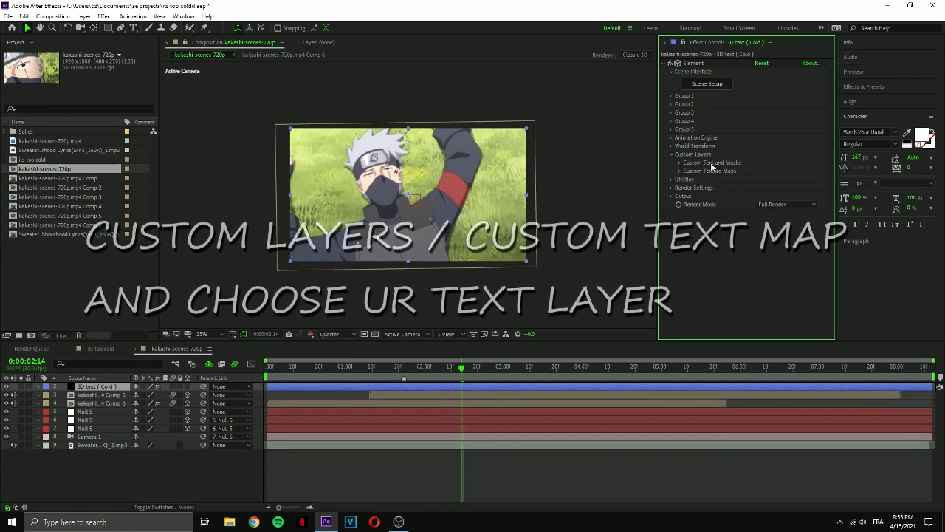
Assign the COLD text layer as Path Layer 1 in Element's Custom Text and Masks settings.
{"action": "left_click", "coordinate": [680, 162]}
{"action": "left_click", "coordinate": [768, 171]}
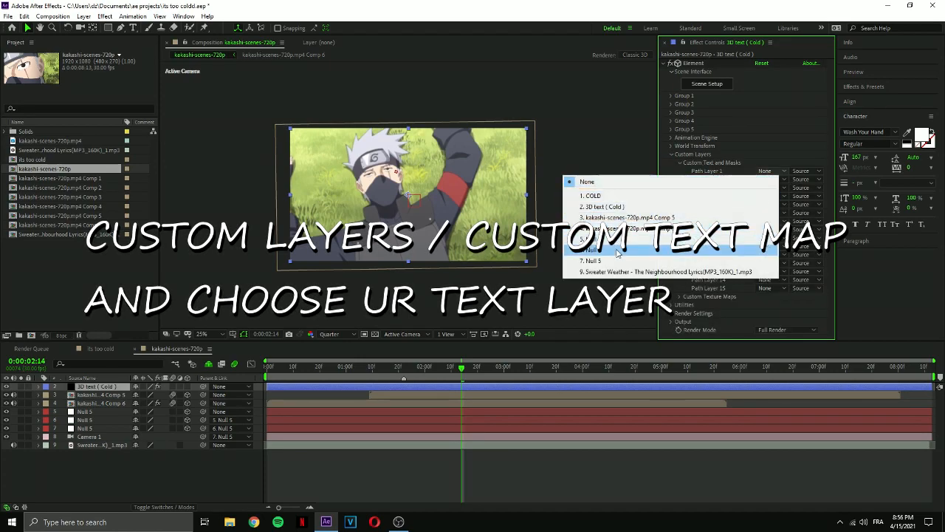
{"action": "left_click", "coordinate": [599, 196]}
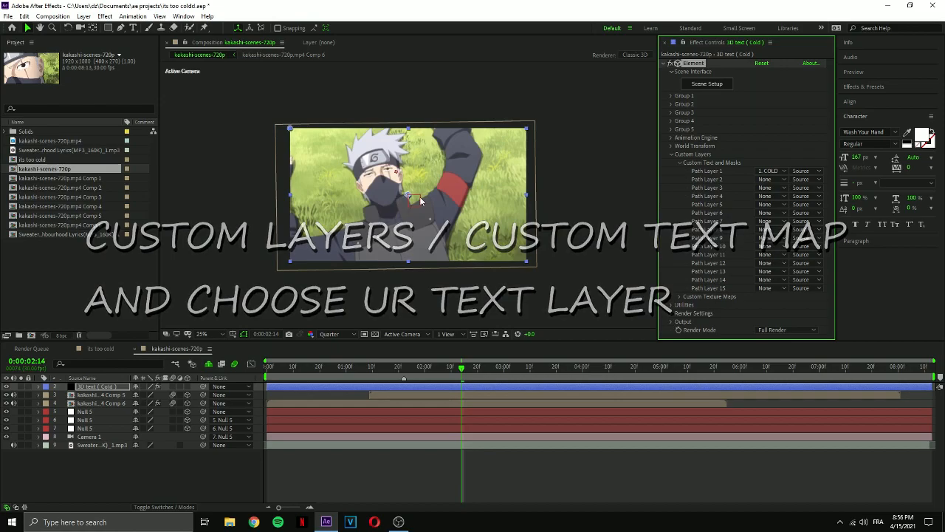
{"action": "left_click", "coordinate": [680, 162]}
{"action": "left_click", "coordinate": [672, 154]}
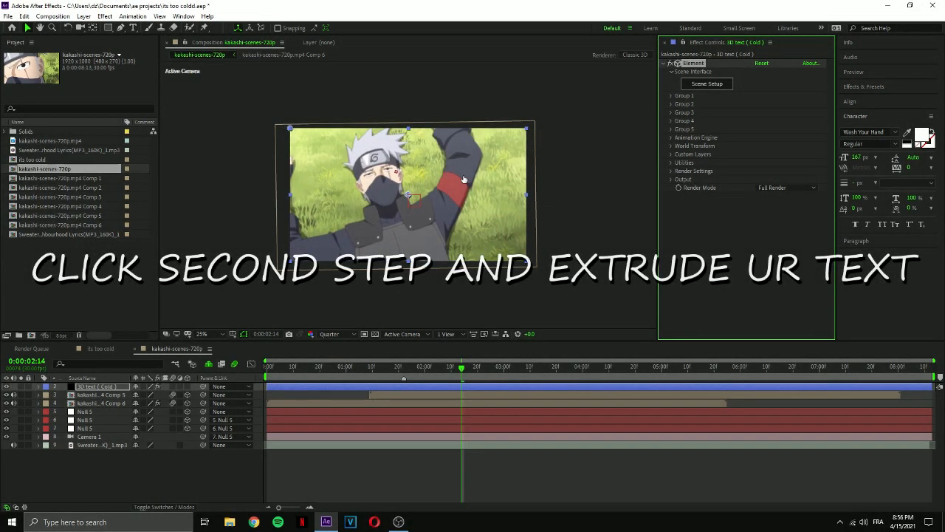
In Element's Scene Setup, extrude the COLD text into a 3D model and view it from the front.
{"action": "left_click", "coordinate": [706, 83]}
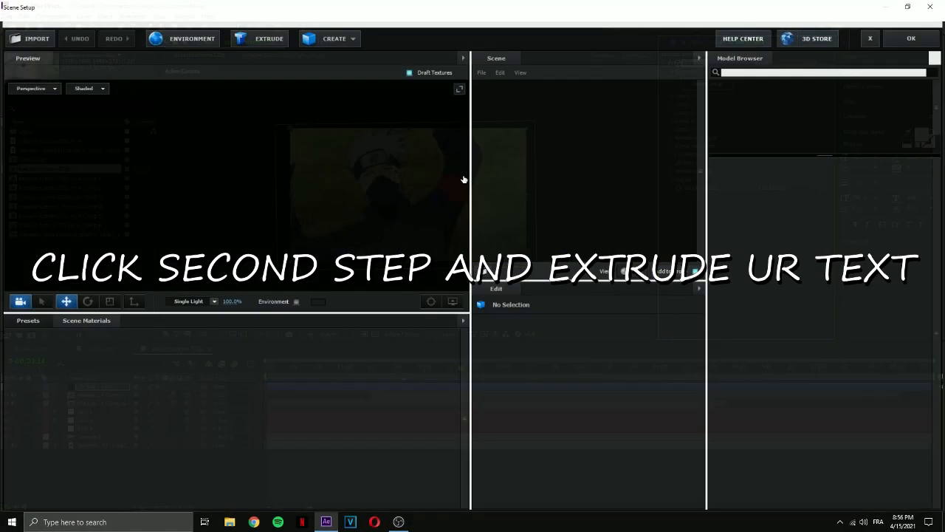
{"action": "left_click_drag", "start_coordinate": [425, 181], "coordinate": [595, 151]}
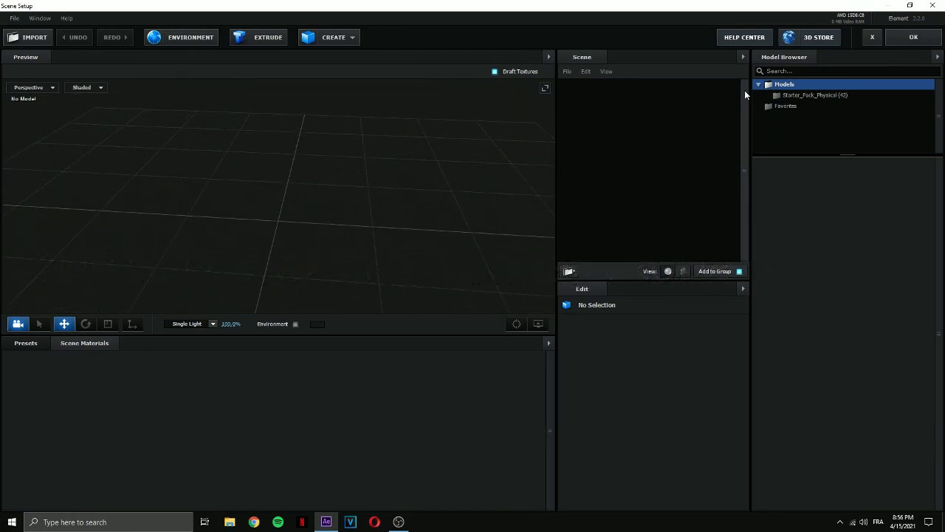
{"action": "left_click_drag", "start_coordinate": [732, 94], "coordinate": [334, 132]}
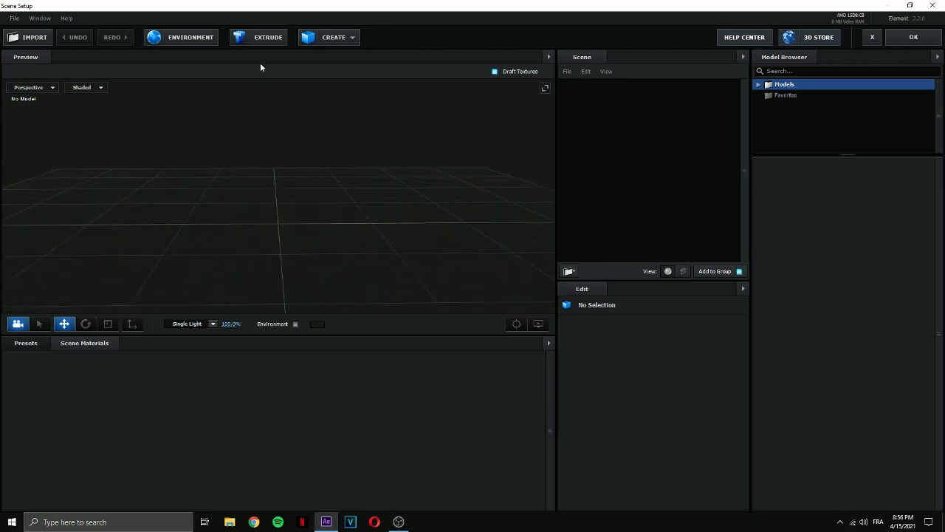
{"action": "left_click", "coordinate": [262, 41]}
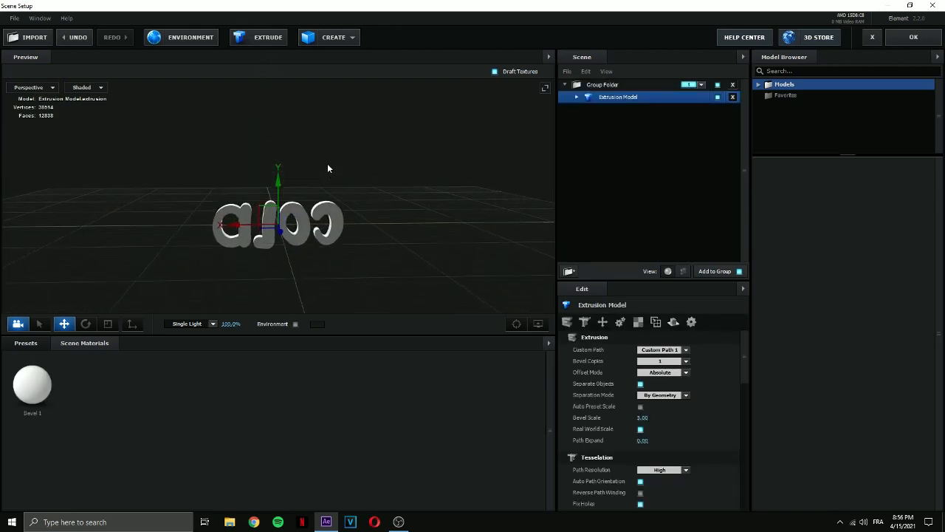
{"action": "left_click_drag", "start_coordinate": [367, 174], "coordinate": [471, 167]}
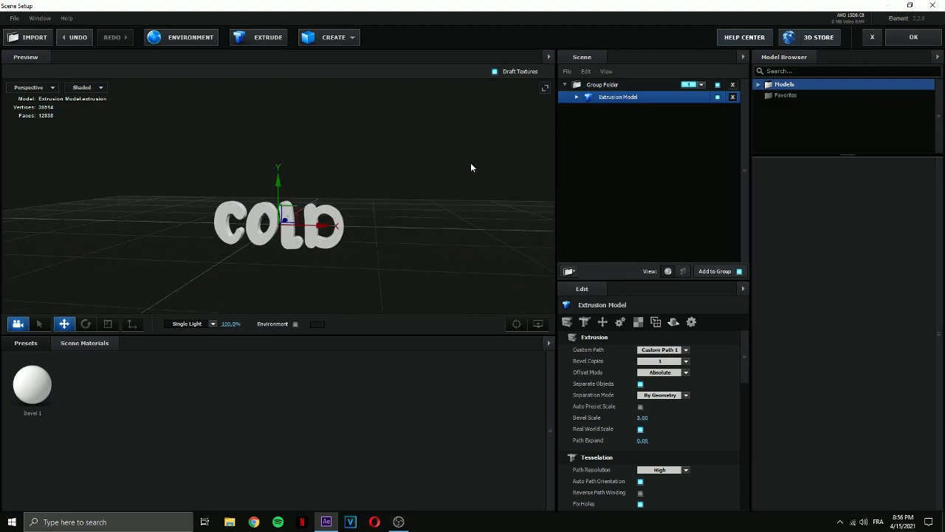
{"action": "left_click_drag", "start_coordinate": [288, 176], "coordinate": [312, 165]}
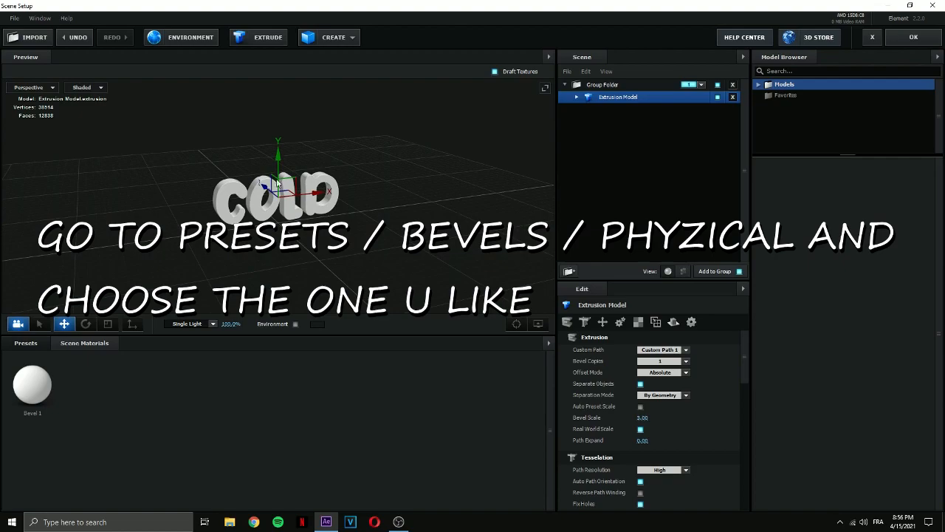
Apply the Detective bevel preset from the Physical bevels to the extruded COLD model and inspect it up close.
{"action": "left_click", "coordinate": [23, 346]}
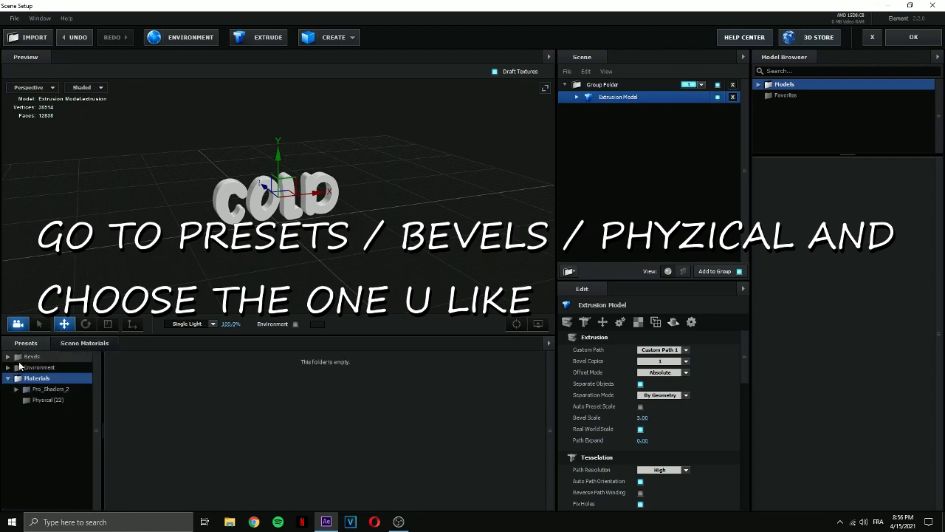
{"action": "left_click", "coordinate": [8, 357]}
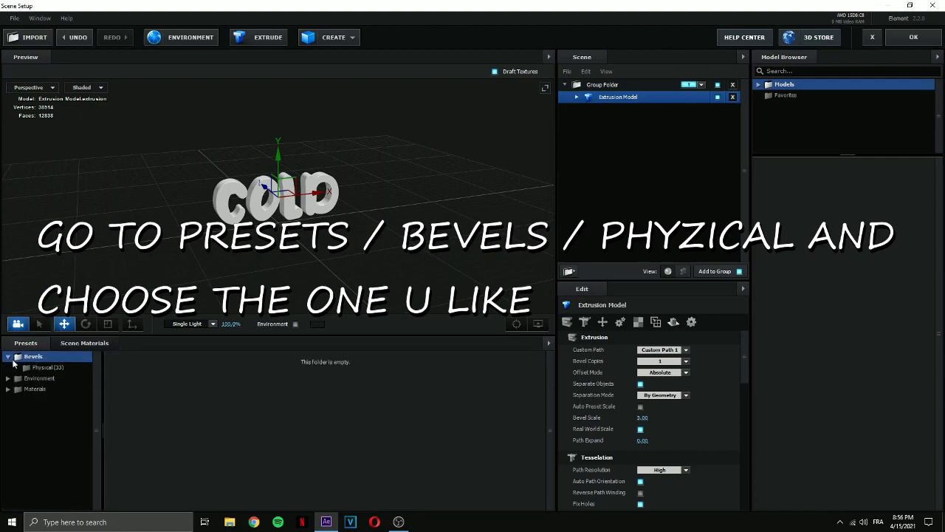
{"action": "left_click", "coordinate": [42, 369]}
{"action": "scroll", "coordinate": [316, 413], "scroll_direction": "down", "scroll_amount": 2}
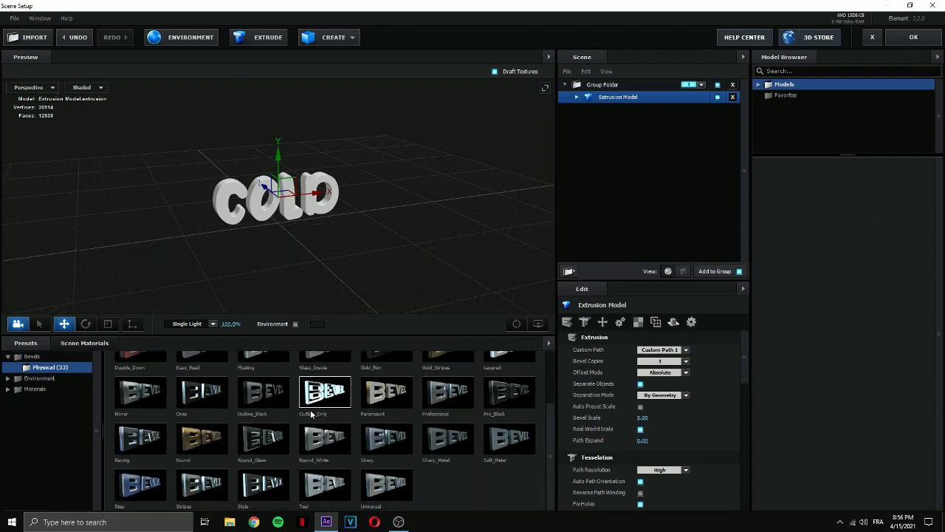
{"action": "scroll", "coordinate": [486, 410], "scroll_direction": "up", "scroll_amount": 2}
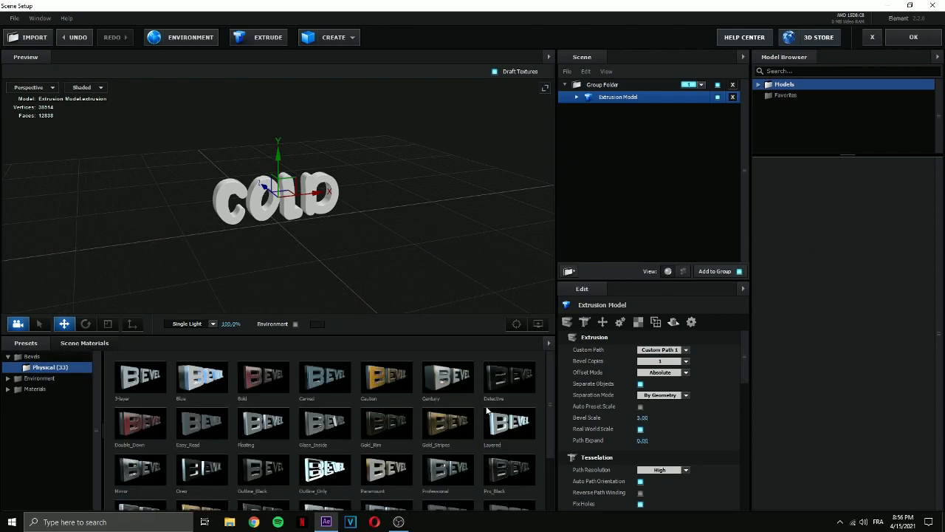
{"action": "left_click", "coordinate": [507, 374]}
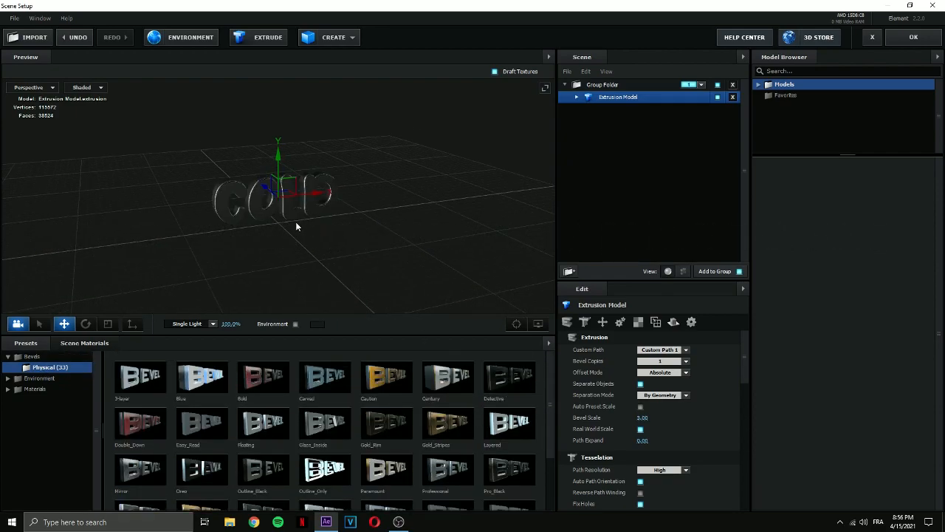
{"action": "scroll", "coordinate": [296, 229], "scroll_direction": "up", "scroll_amount": 3}
{"action": "left_click_drag", "start_coordinate": [300, 235], "coordinate": [318, 256]}
{"action": "scroll", "coordinate": [312, 247], "scroll_direction": "up", "scroll_amount": 3}
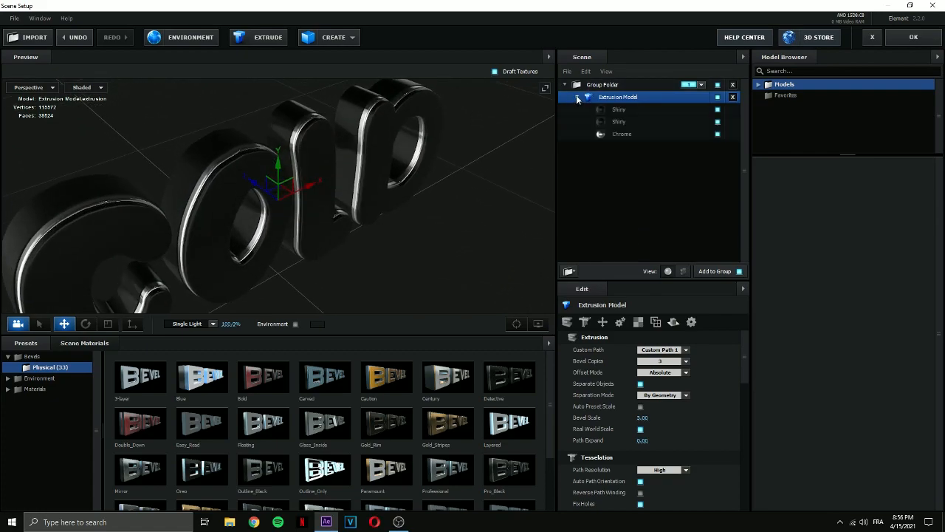
Replace the extrusion model's first Shiny material with rough_glass_01 from the Pro_Shaders_2 Translucent materials.
{"action": "left_click", "coordinate": [621, 111]}
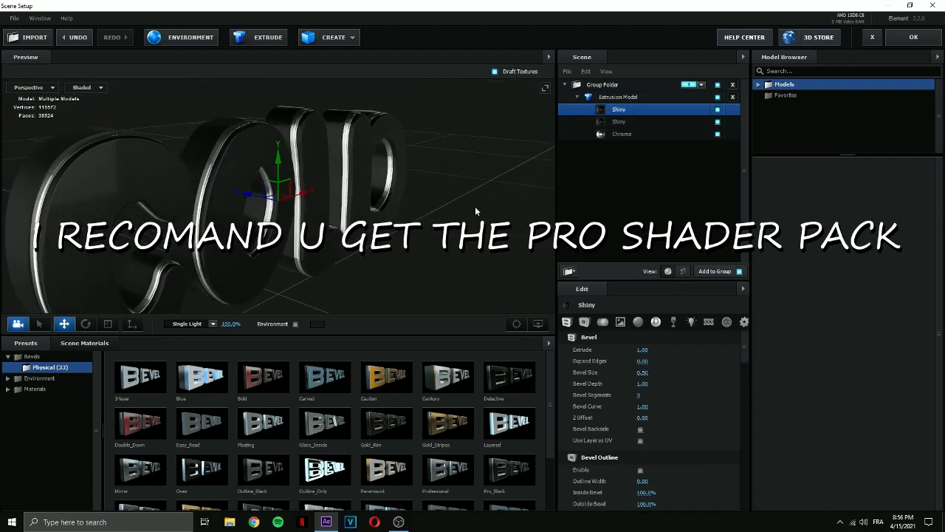
{"action": "left_click", "coordinate": [625, 134]}
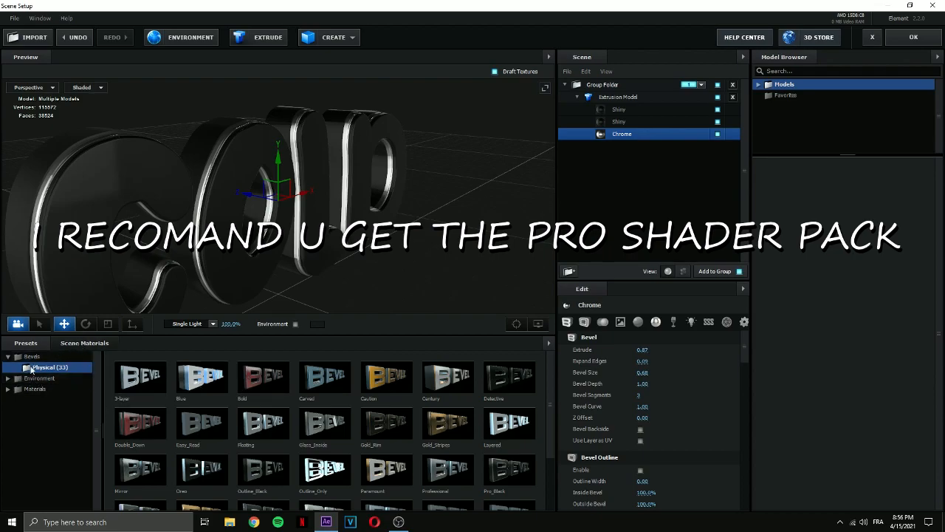
{"action": "left_click", "coordinate": [9, 390]}
{"action": "left_click", "coordinate": [47, 390]}
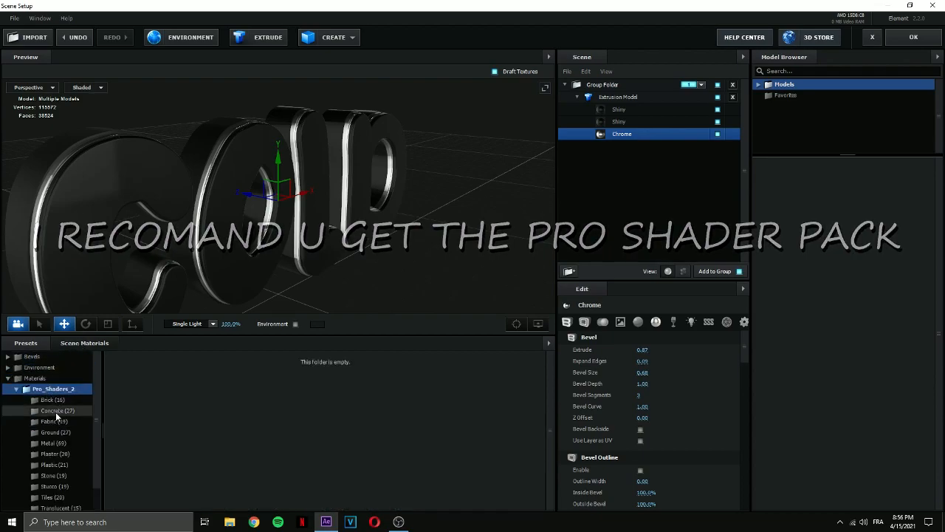
{"action": "scroll", "coordinate": [52, 422], "scroll_direction": "down", "scroll_amount": 1}
{"action": "left_click", "coordinate": [80, 484]}
{"action": "left_click_drag", "start_coordinate": [267, 284], "coordinate": [300, 282]}
{"action": "mouse_move", "coordinate": [309, 294]}
{"action": "left_mouse_down"}
{"action": "mouse_move", "coordinate": [288, 279]}
{"action": "mouse_move", "coordinate": [301, 291]}
{"action": "left_mouse_up"}
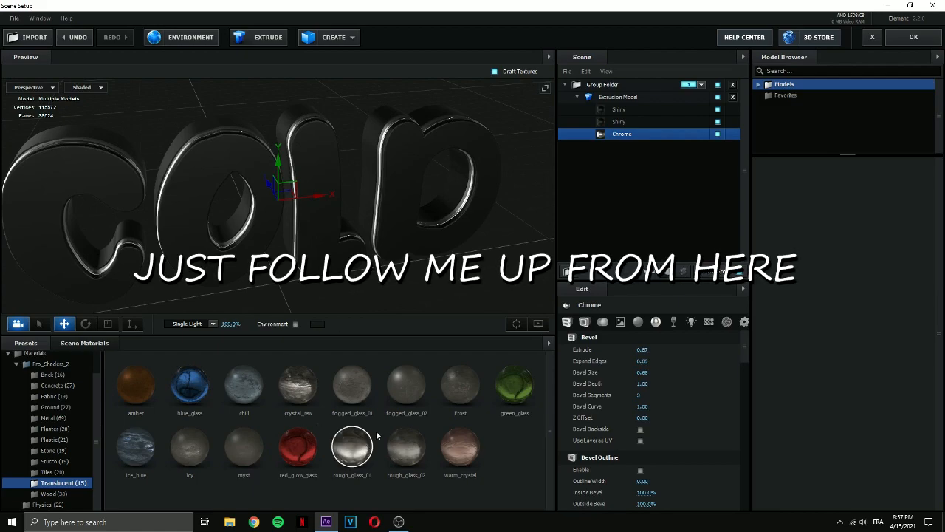
{"action": "left_click", "coordinate": [619, 111]}
{"action": "double_click", "coordinate": [352, 446]}
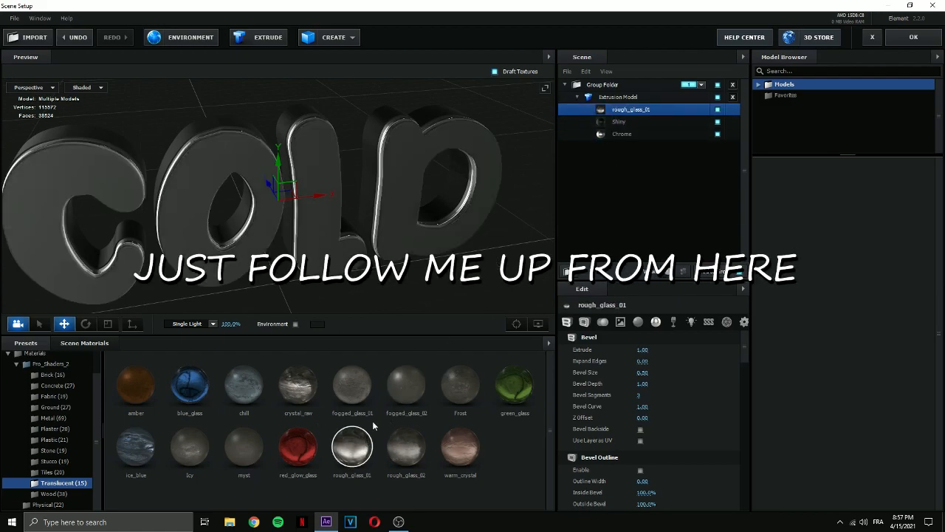
{"action": "left_click_drag", "start_coordinate": [416, 314], "coordinate": [443, 299]}
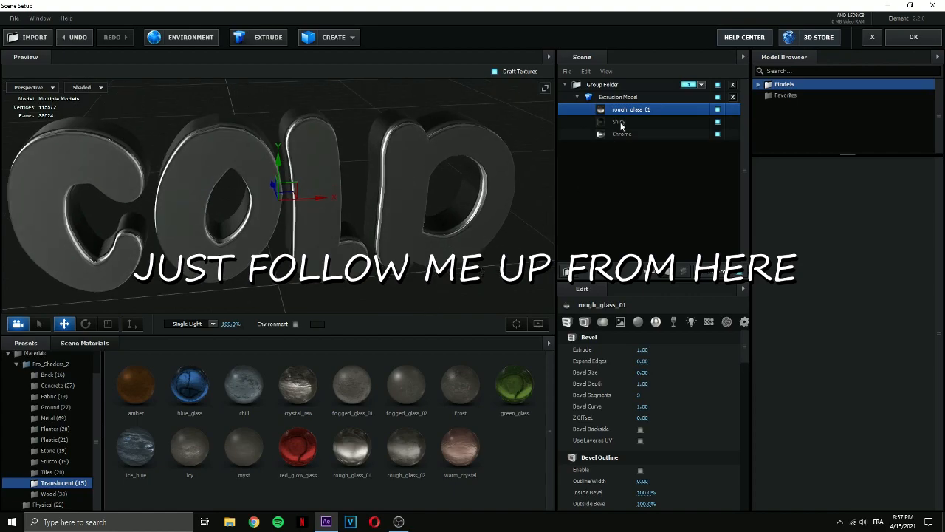
Replace the extrusion model's Chrome material with the red_glow_glass material.
{"action": "left_click", "coordinate": [613, 135]}
{"action": "double_click", "coordinate": [288, 449]}
{"action": "mouse_move", "coordinate": [347, 309]}
{"action": "left_mouse_down"}
{"action": "mouse_move", "coordinate": [405, 305]}
{"action": "mouse_move", "coordinate": [403, 326]}
{"action": "mouse_move", "coordinate": [290, 288]}
{"action": "mouse_move", "coordinate": [285, 301]}
{"action": "mouse_move", "coordinate": [327, 280]}
{"action": "left_mouse_up"}
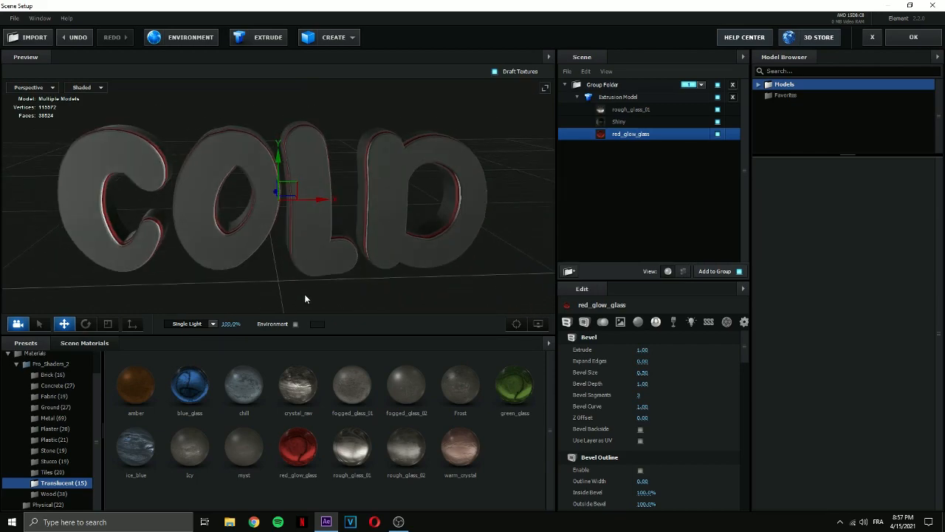
Apply the Basic_2K_02 environment preset to the COLD scene.
{"action": "left_click", "coordinate": [45, 364]}
{"action": "left_click", "coordinate": [16, 363]}
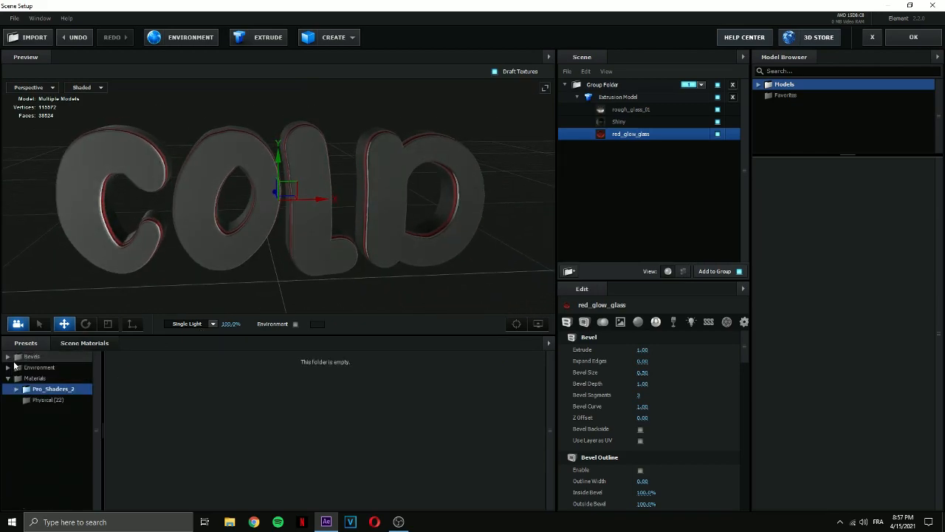
{"action": "left_click", "coordinate": [9, 368]}
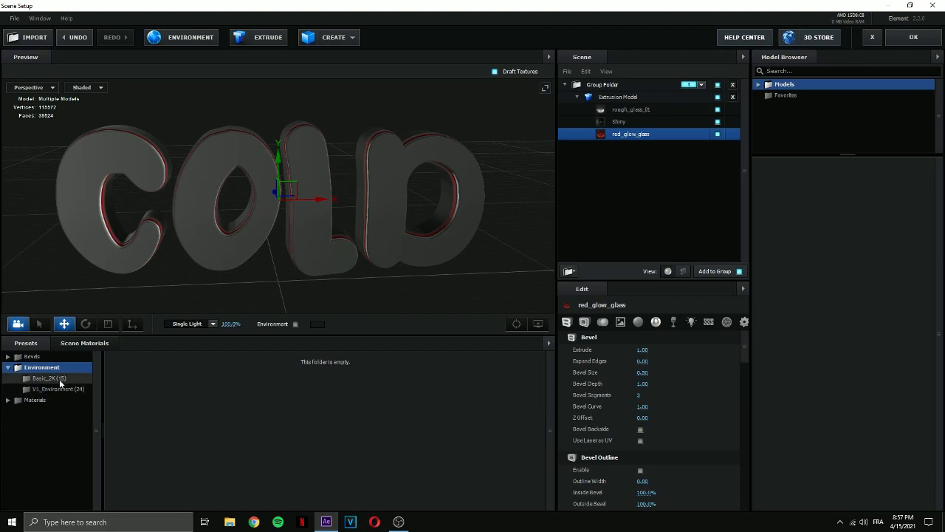
{"action": "left_click", "coordinate": [50, 379]}
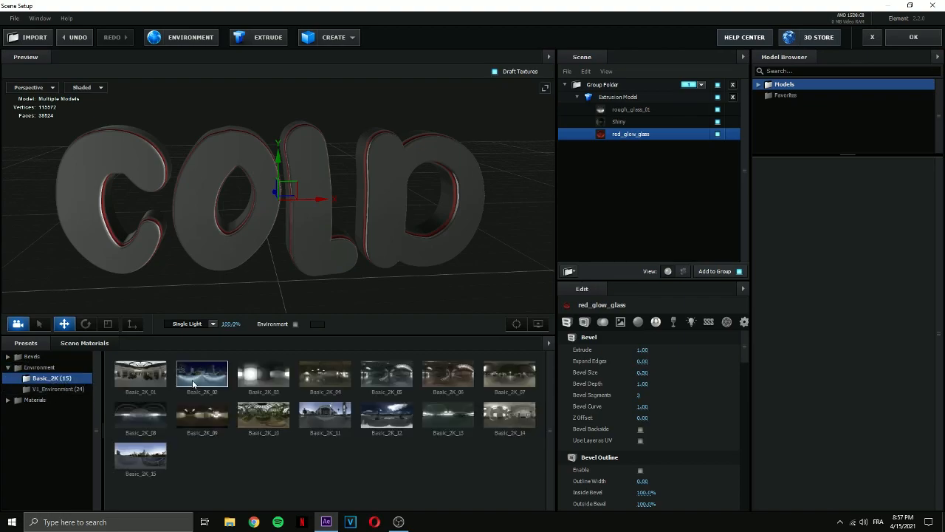
{"action": "left_click", "coordinate": [190, 383]}
{"action": "left_click_drag", "start_coordinate": [332, 233], "coordinate": [302, 268]}
Set the environment texture's black input level to 0.30, contrast to 40% and brightness to 15%.
{"action": "left_click", "coordinate": [187, 39]}
{"action": "left_click_drag", "start_coordinate": [383, 321], "coordinate": [400, 322]}
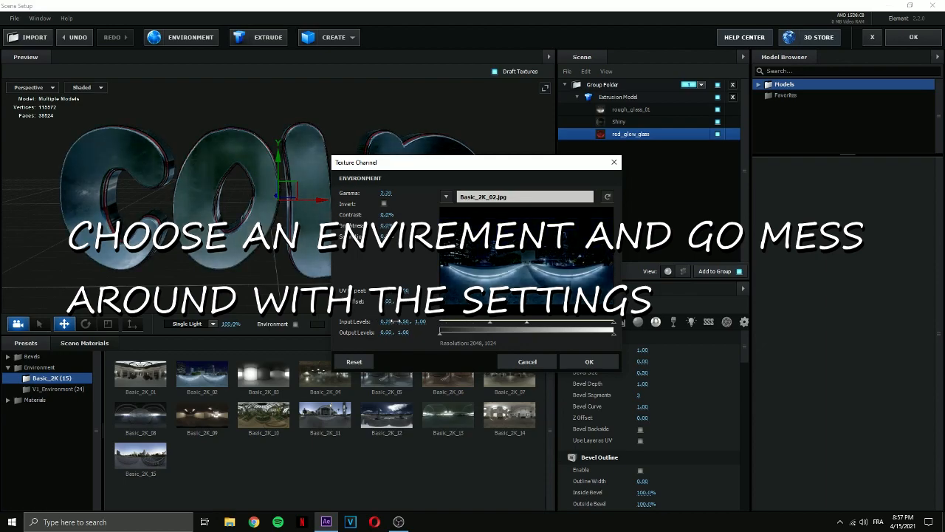
{"action": "left_click", "coordinate": [388, 322]}
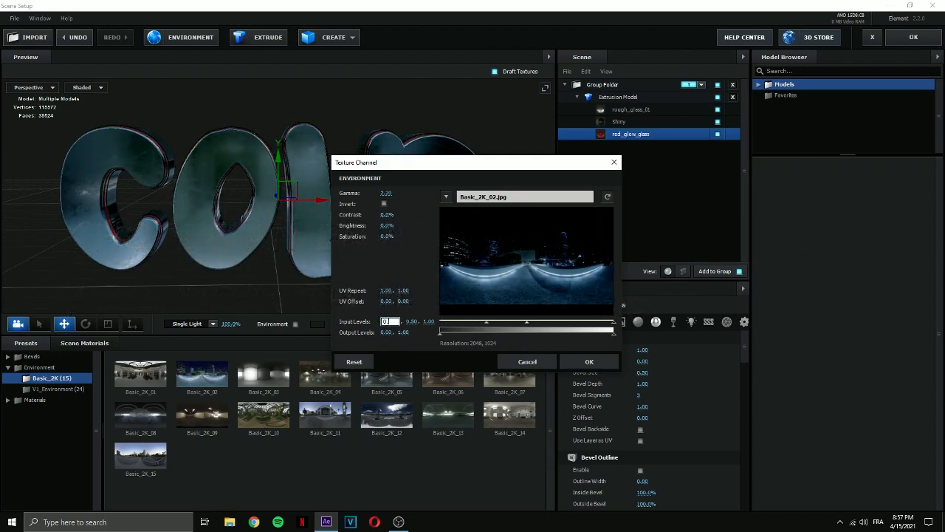
{"action": "key", "text": "Return"}
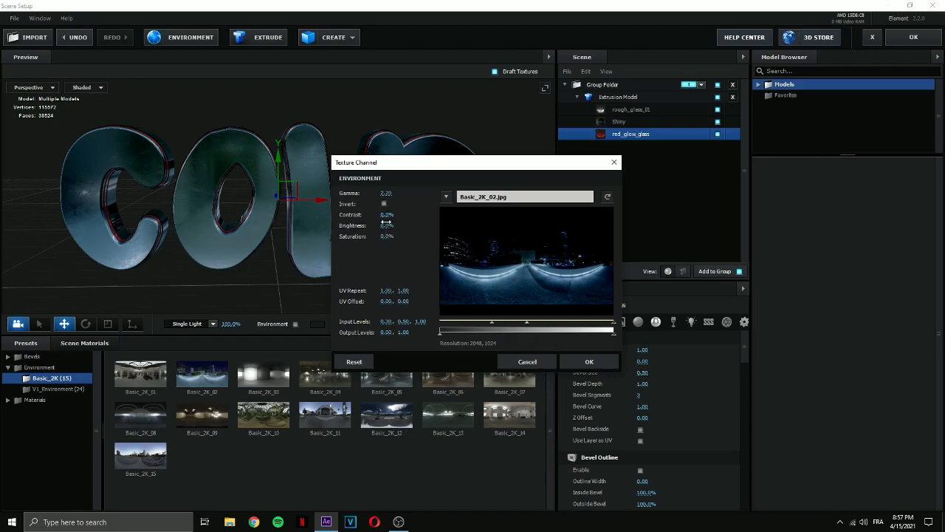
{"action": "mouse_move", "coordinate": [387, 215]}
{"action": "left_mouse_down"}
{"action": "mouse_move", "coordinate": [402, 215]}
{"action": "mouse_move", "coordinate": [397, 225]}
{"action": "left_mouse_up"}
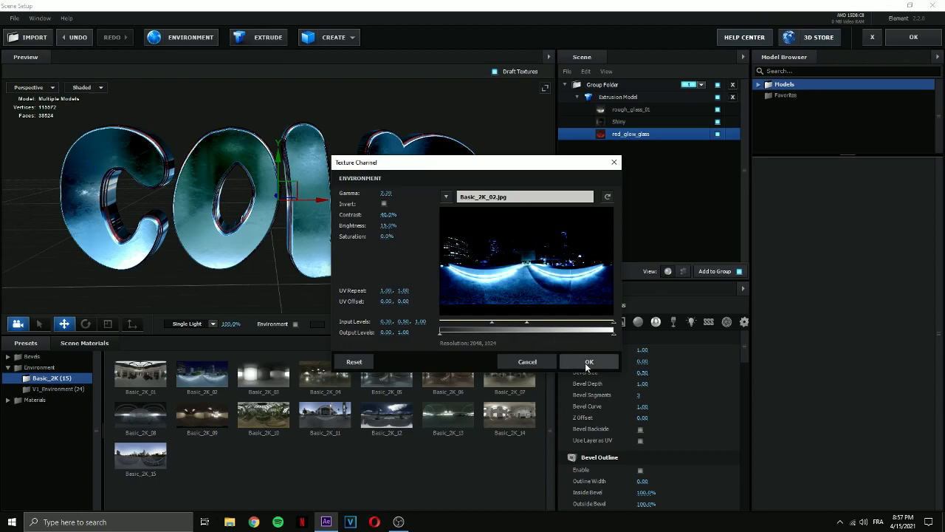
{"action": "mouse_move", "coordinate": [493, 325]}
{"action": "left_mouse_down"}
{"action": "mouse_move", "coordinate": [474, 325]}
{"action": "mouse_move", "coordinate": [492, 325]}
{"action": "left_mouse_up"}
{"action": "left_click", "coordinate": [560, 360]}
{"action": "left_click_drag", "start_coordinate": [468, 315], "coordinate": [456, 277]}
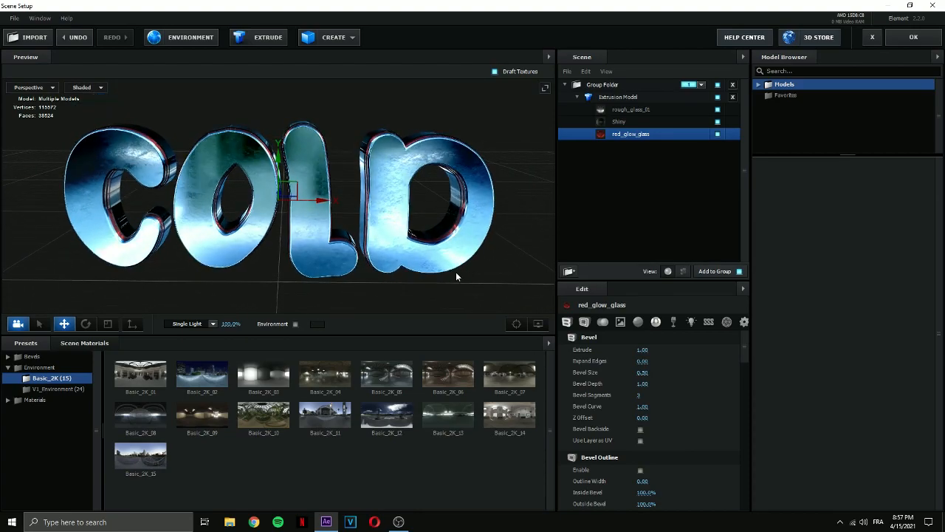
Try the Stylized, Cinema and Aqua lighting presets on the COLD model preview.
{"action": "left_click", "coordinate": [201, 327]}
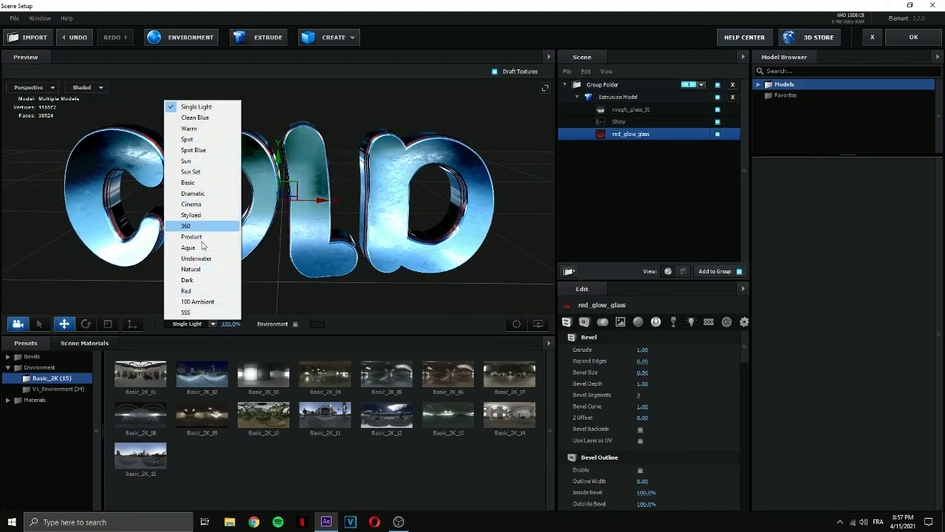
{"action": "left_click", "coordinate": [199, 214]}
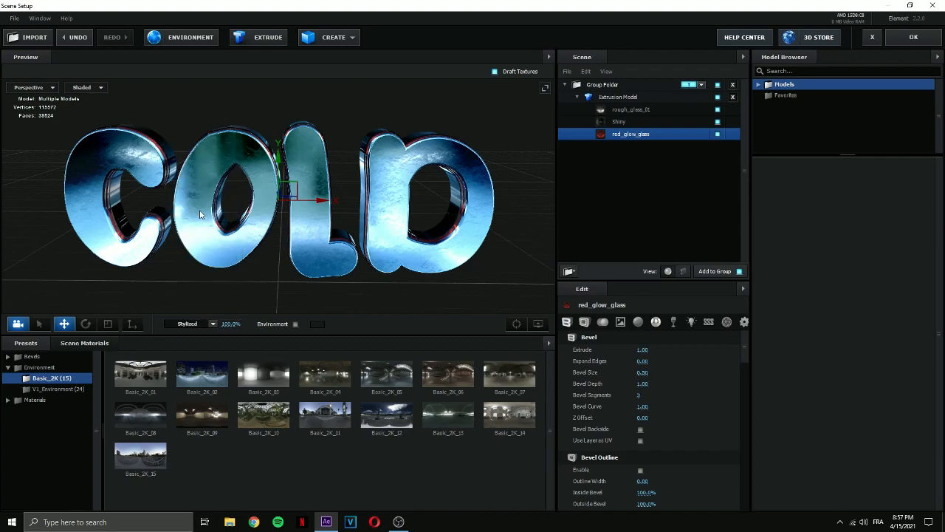
{"action": "left_click", "coordinate": [198, 324]}
{"action": "left_click", "coordinate": [194, 206]}
{"action": "left_click_drag", "start_coordinate": [253, 272], "coordinate": [273, 294]}
{"action": "left_click", "coordinate": [194, 323]}
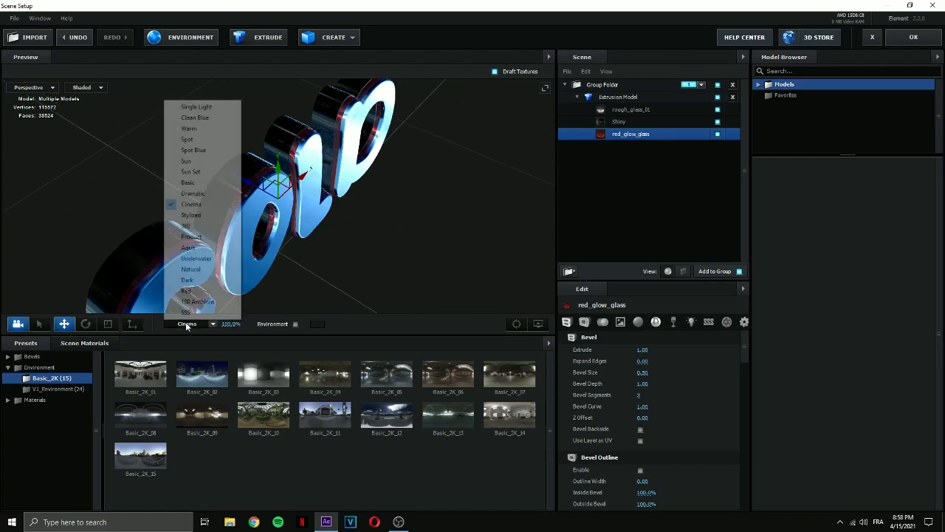
{"action": "left_click", "coordinate": [191, 247]}
Set the preview lighting to Cinema and inspect the COLD model from several angles.
{"action": "left_click", "coordinate": [193, 323]}
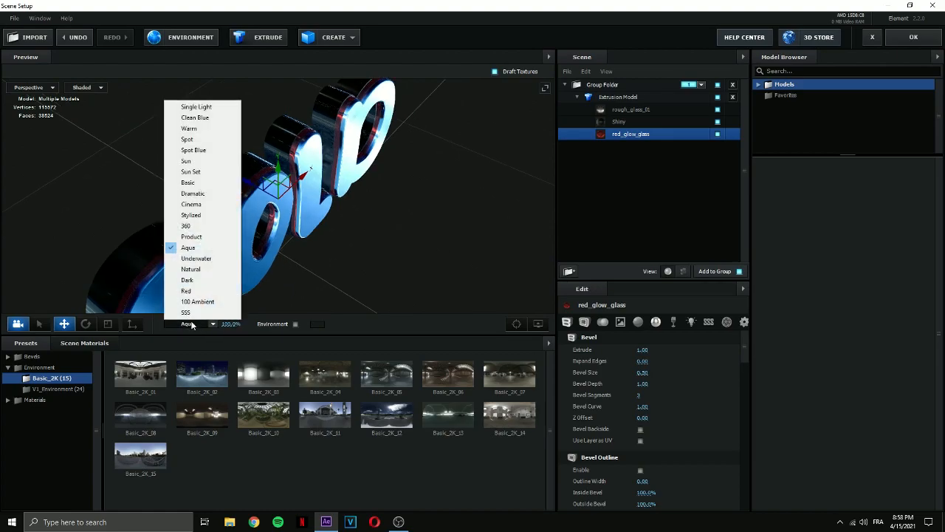
{"action": "left_click", "coordinate": [211, 205]}
{"action": "left_click_drag", "start_coordinate": [211, 208], "coordinate": [453, 277]}
{"action": "scroll", "coordinate": [342, 252], "scroll_direction": "up", "scroll_amount": 5}
{"action": "left_click_drag", "start_coordinate": [342, 252], "coordinate": [427, 242]}
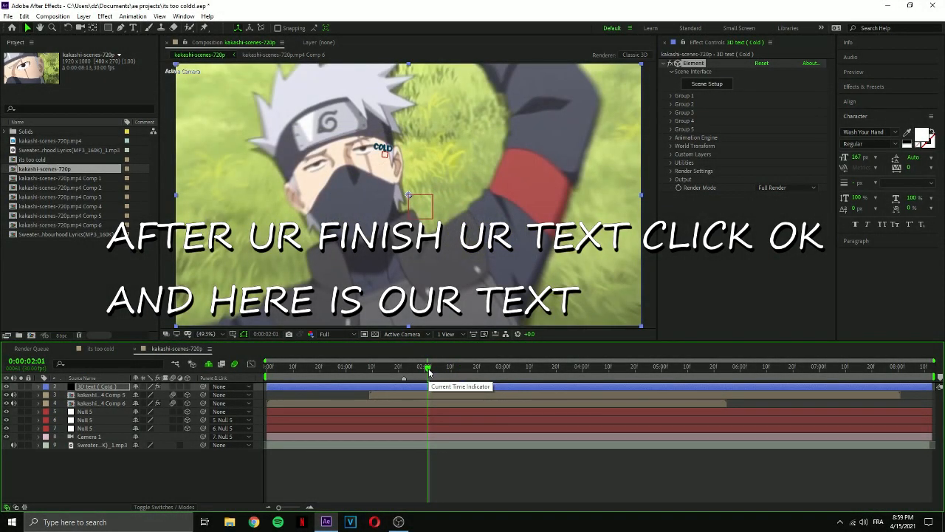
Move the current time to 0:00:02:15 in the kakashi-scenes-720p composition.
{"action": "left_click_drag", "start_coordinate": [429, 369], "coordinate": [464, 369]}
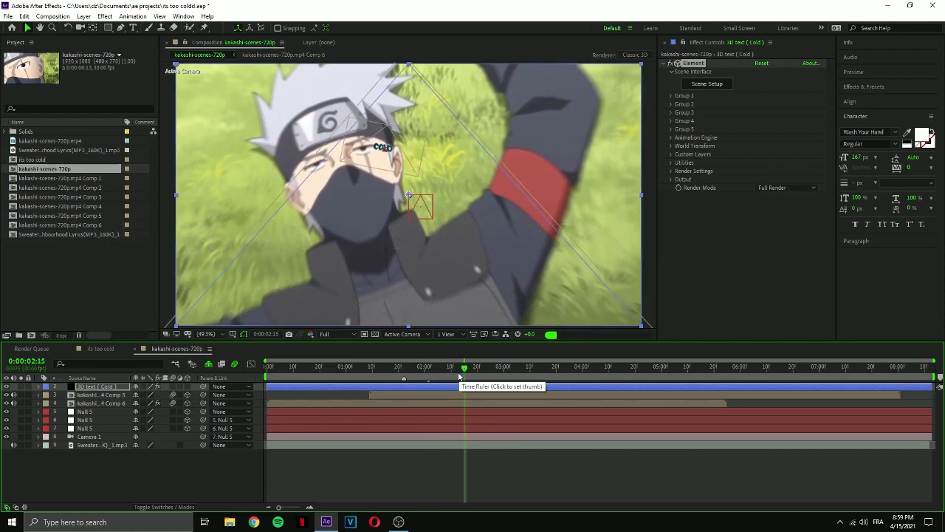
Inspect the COLD text's placement in Custom View 1 and return to the Active Camera view.
{"action": "left_click", "coordinate": [400, 335]}
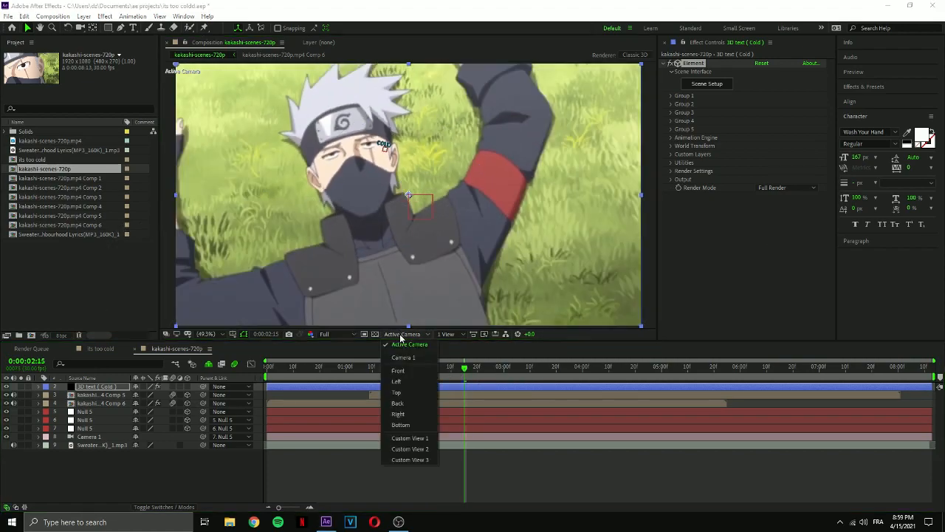
{"action": "left_click", "coordinate": [413, 439]}
{"action": "scroll", "coordinate": [412, 249], "scroll_direction": "down", "scroll_amount": 4}
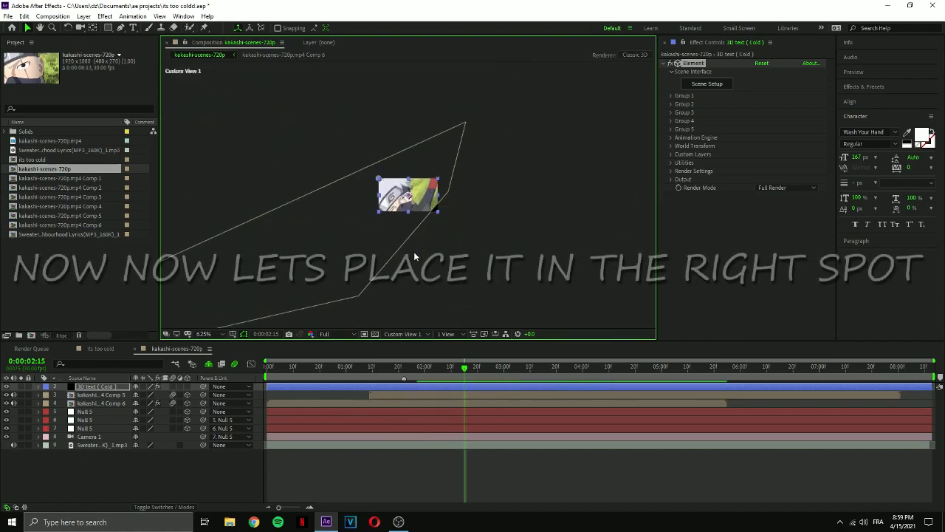
{"action": "scroll", "coordinate": [414, 254], "scroll_direction": "up", "scroll_amount": 4}
{"action": "scroll", "coordinate": [416, 260], "scroll_direction": "up", "scroll_amount": 3}
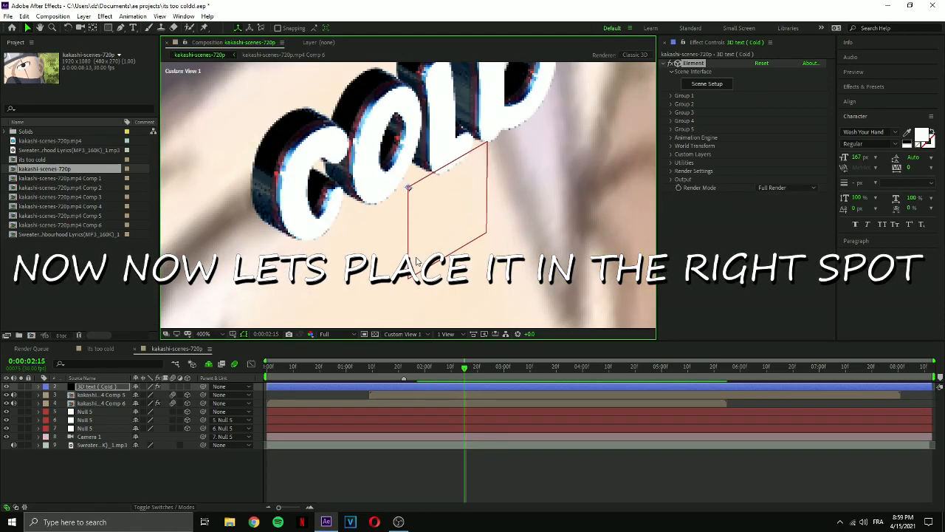
{"action": "scroll", "coordinate": [416, 268], "scroll_direction": "down", "scroll_amount": 3}
{"action": "scroll", "coordinate": [414, 269], "scroll_direction": "down", "scroll_amount": 2}
{"action": "left_click", "coordinate": [397, 333]}
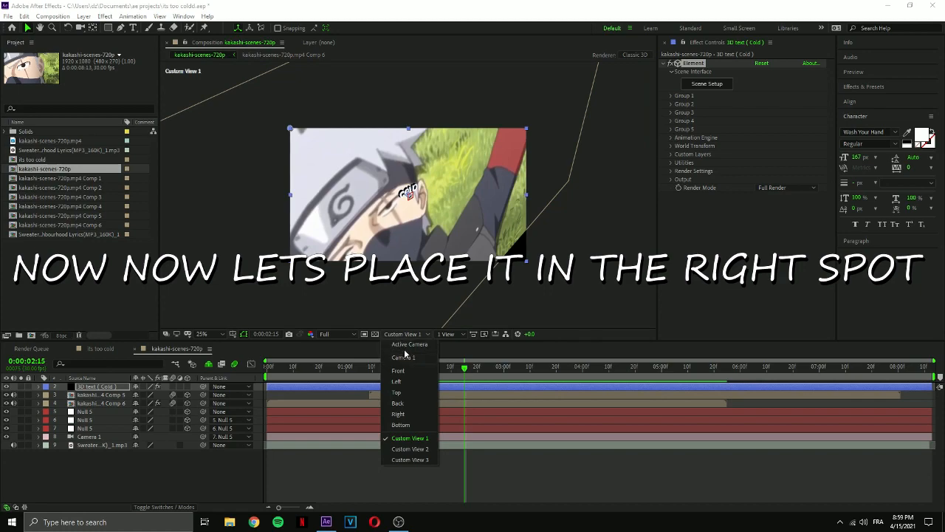
{"action": "left_click", "coordinate": [408, 353]}
Set the 3D text layer's Group 1 particle size to 28.10 and lower the preview resolution to Third.
{"action": "left_click", "coordinate": [448, 388]}
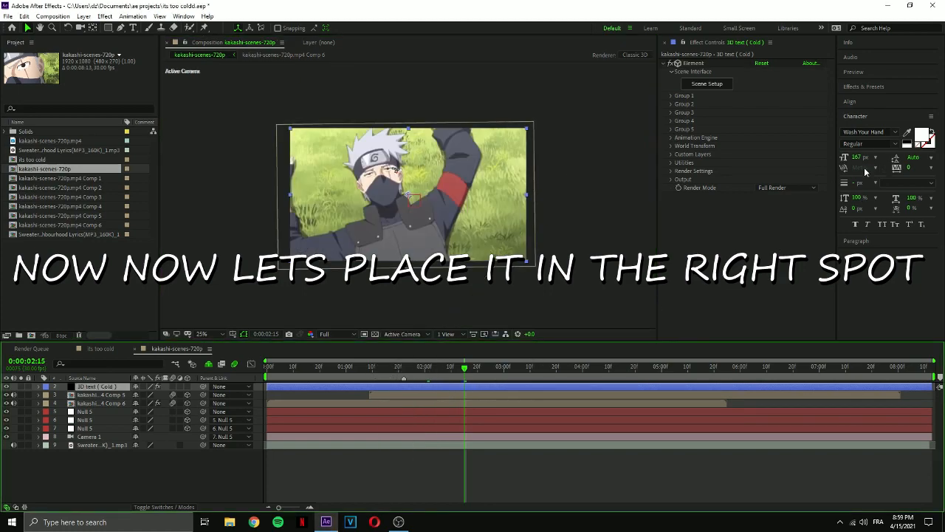
{"action": "left_click", "coordinate": [671, 95]}
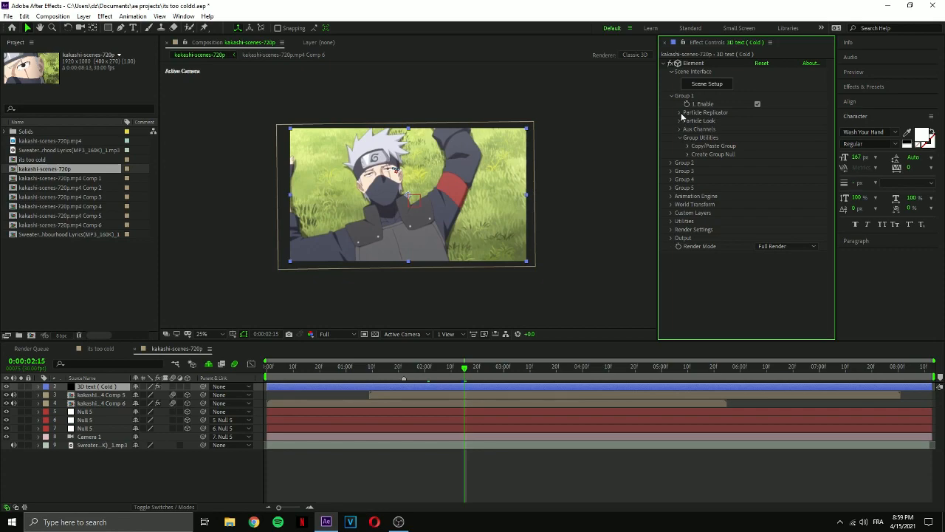
{"action": "left_click", "coordinate": [680, 120]}
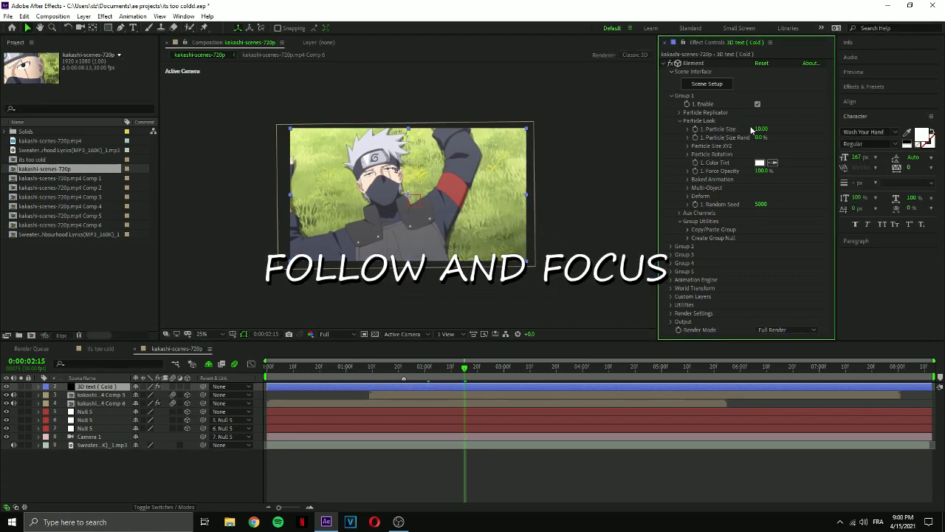
{"action": "left_click_drag", "start_coordinate": [762, 128], "coordinate": [798, 127]}
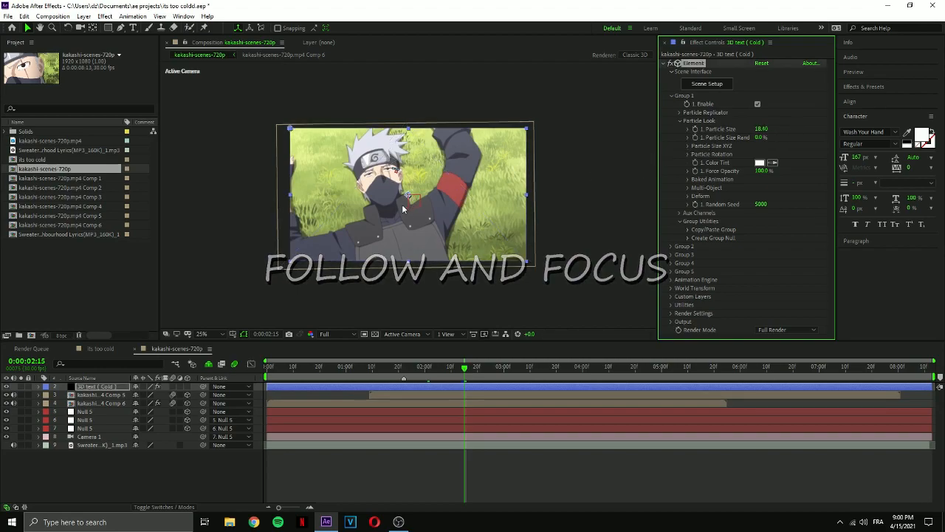
{"action": "left_click", "coordinate": [335, 336]}
{"action": "left_click", "coordinate": [337, 387]}
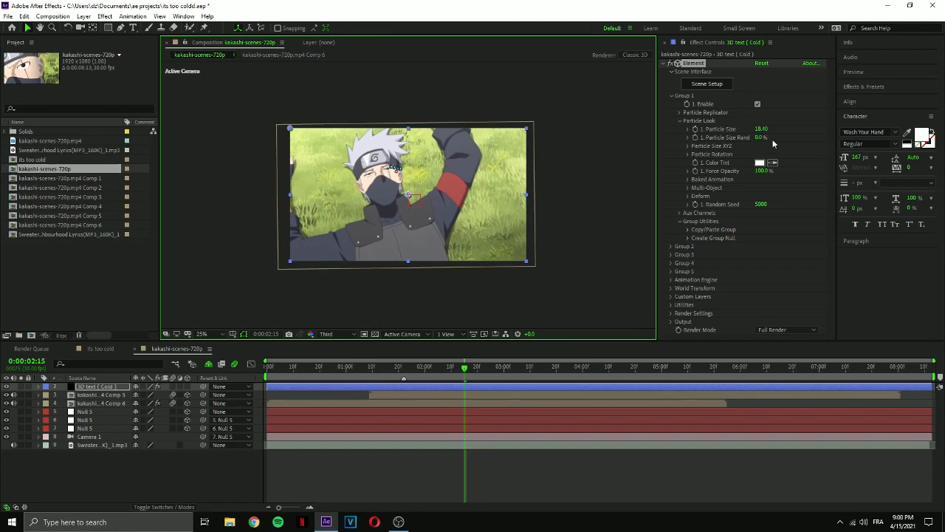
{"action": "left_click_drag", "start_coordinate": [761, 129], "coordinate": [785, 126]}
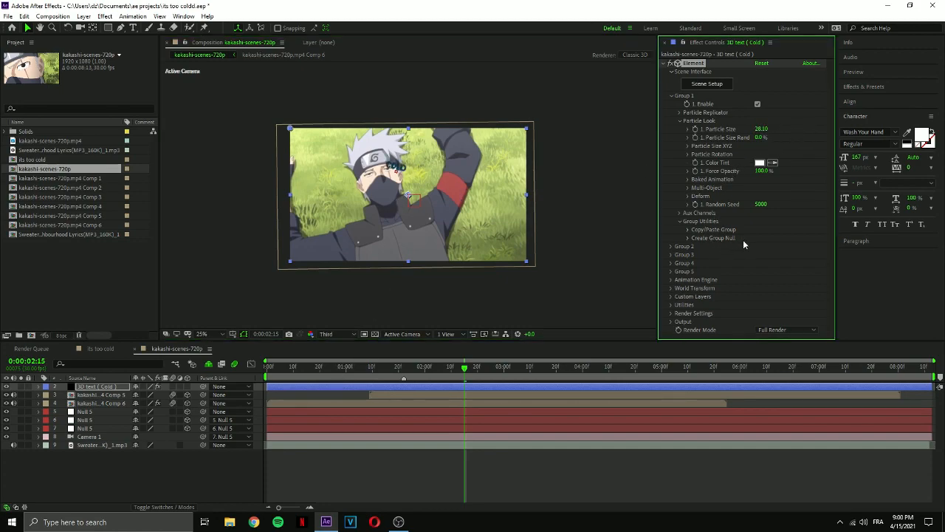
Move the COLD text by setting Group 1's Position Z to -6140 and Position XY to 1539, 1752.
{"action": "left_click", "coordinate": [688, 147]}
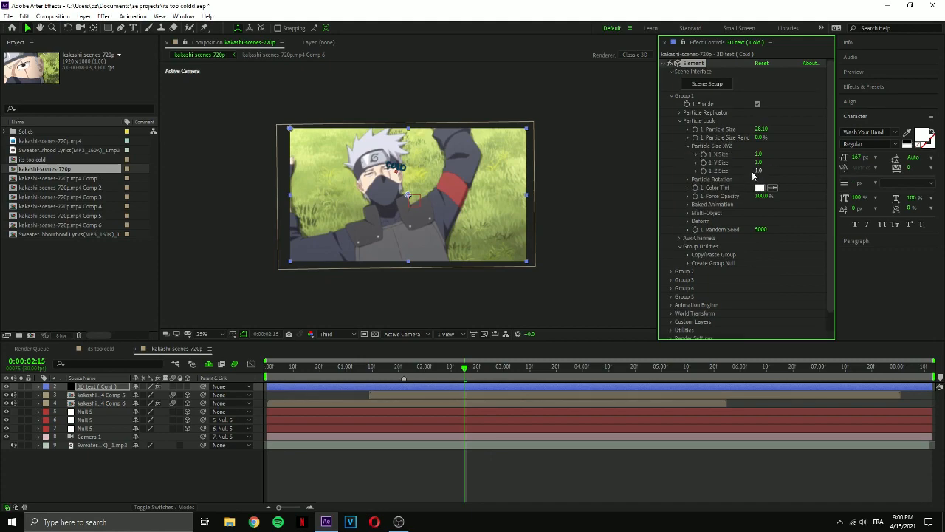
{"action": "left_click", "coordinate": [688, 146]}
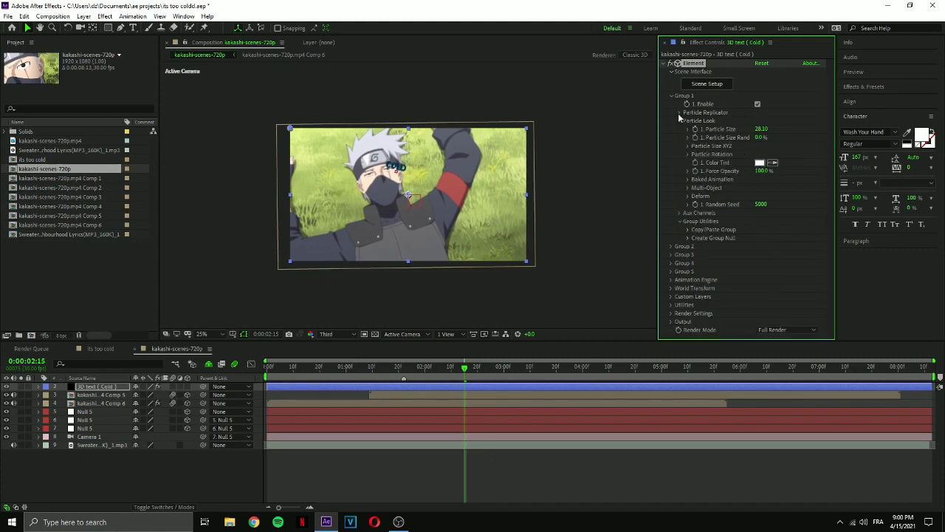
{"action": "left_click", "coordinate": [680, 113]}
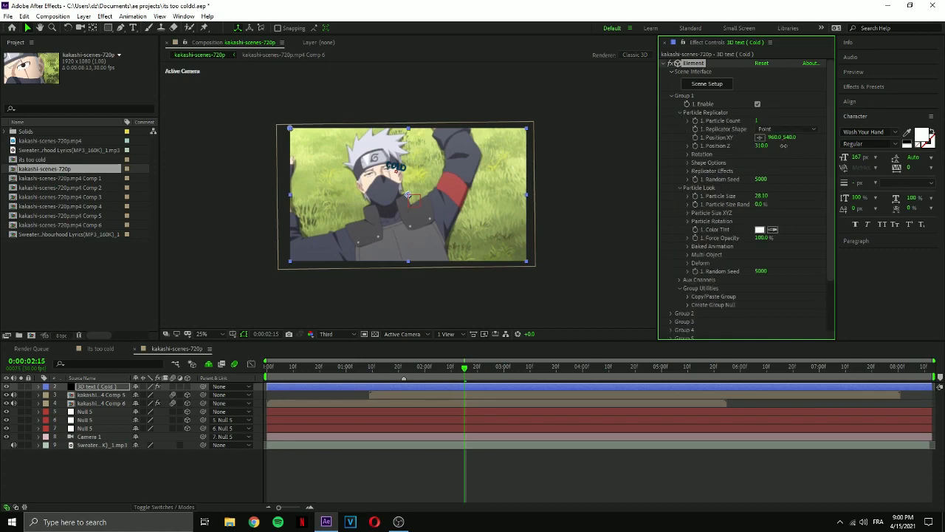
{"action": "left_click_drag", "start_coordinate": [761, 145], "coordinate": [466, 154]}
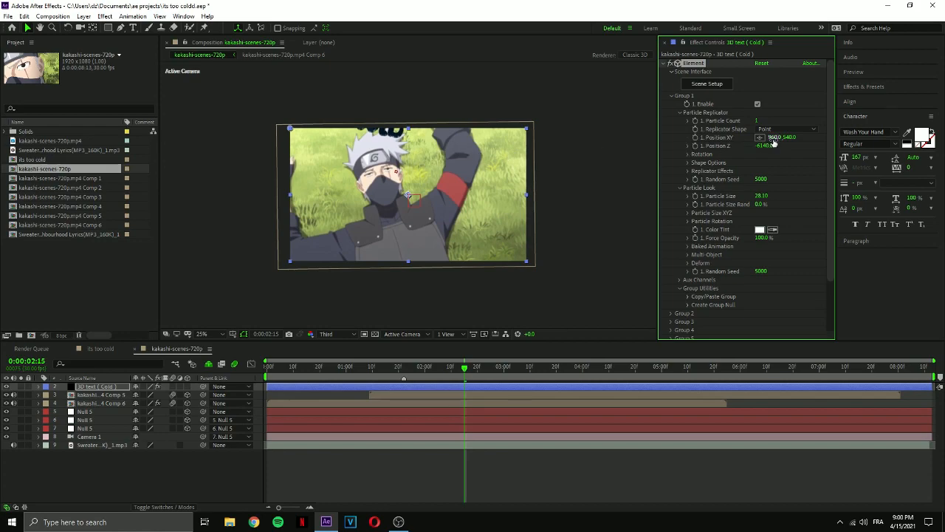
{"action": "left_click_drag", "start_coordinate": [407, 195], "coordinate": [476, 347]}
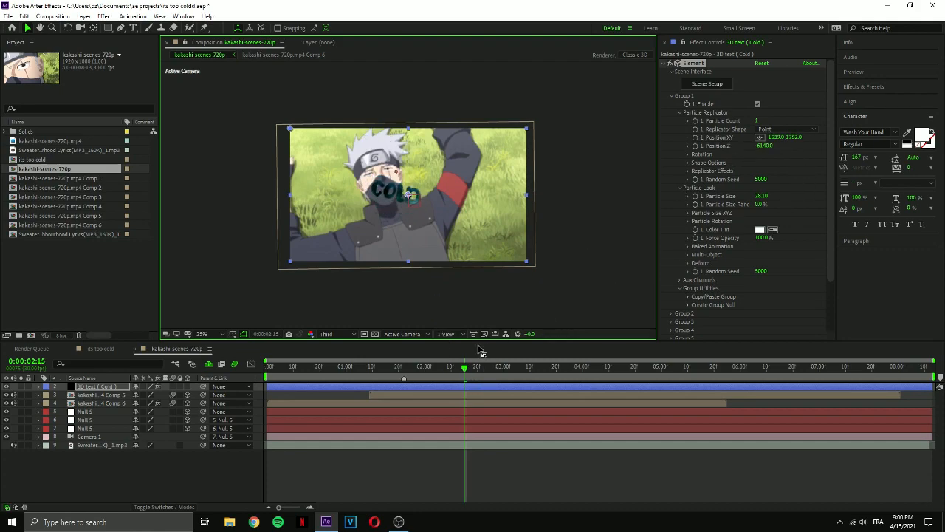
At 0:00:02:18, set Group 1's particle size to 94.20 and its random particle rotation to 20°.
{"action": "mouse_move", "coordinate": [464, 367]}
{"action": "left_mouse_down"}
{"action": "mouse_move", "coordinate": [412, 378]}
{"action": "mouse_move", "coordinate": [473, 381]}
{"action": "left_mouse_up"}
{"action": "left_click_drag", "start_coordinate": [762, 196], "coordinate": [877, 183]}
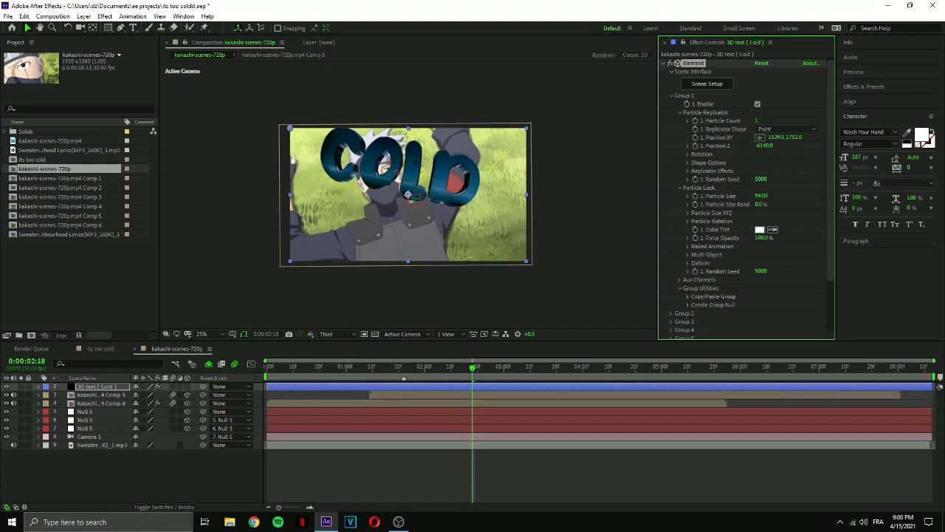
{"action": "left_click", "coordinate": [688, 212]}
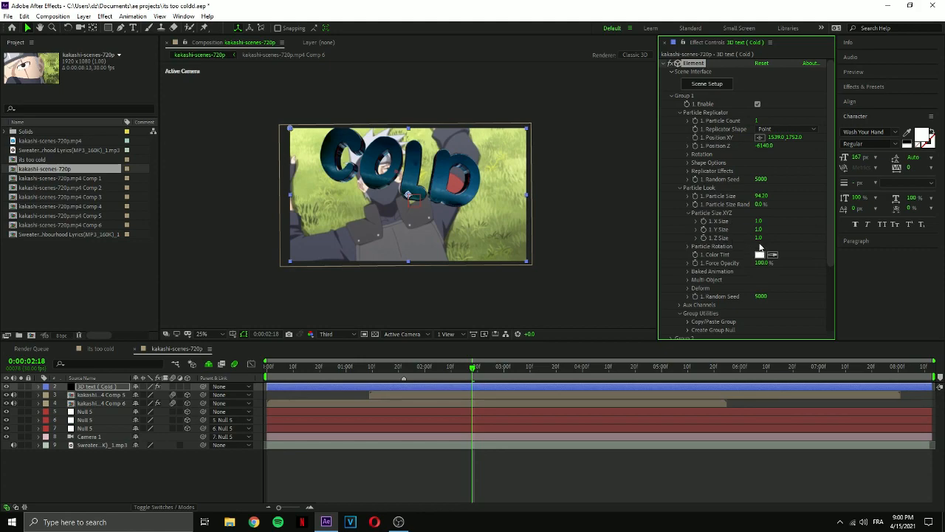
{"action": "left_click", "coordinate": [688, 212]}
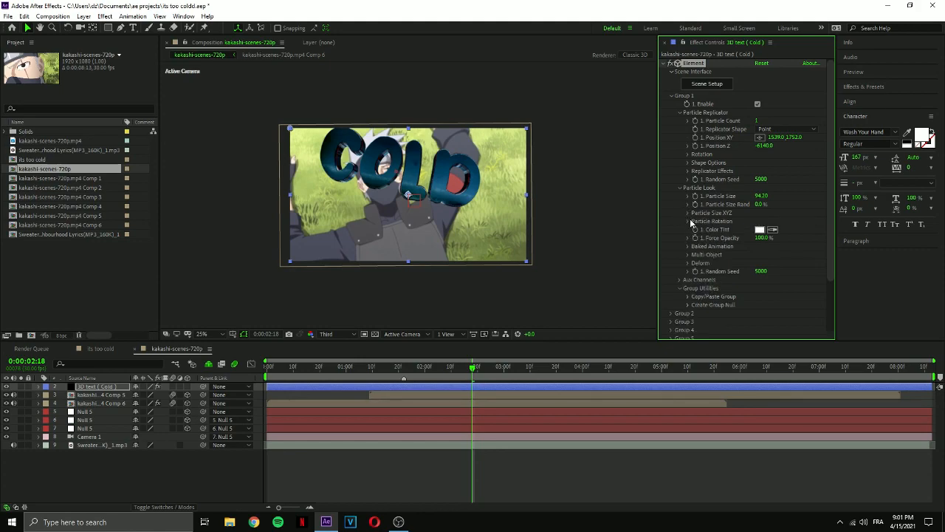
{"action": "left_click", "coordinate": [688, 220]}
{"action": "left_click_drag", "start_coordinate": [768, 263], "coordinate": [775, 262]}
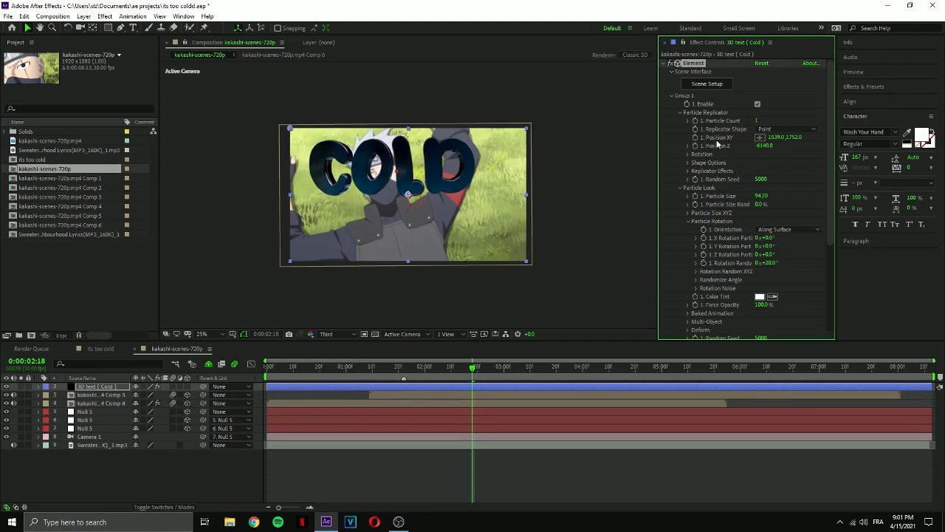
Lower the COLD text over the character's chest by setting Group 1's Position XY to 1819, 2264.
{"action": "scroll", "coordinate": [429, 249], "scroll_direction": "down", "scroll_amount": 1}
{"action": "left_click_drag", "start_coordinate": [436, 254], "coordinate": [463, 302]}
{"action": "scroll", "coordinate": [419, 237], "scroll_direction": "up", "scroll_amount": 1}
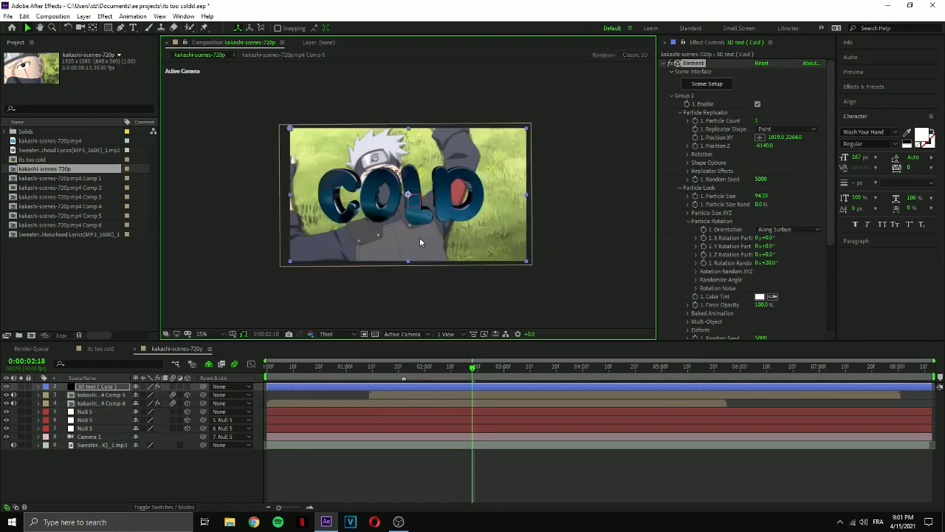
At 0:00:02:05, set Group 1's Position Z to -4540 and particle size to 103.30.
{"action": "left_click_drag", "start_coordinate": [472, 370], "coordinate": [437, 379]}
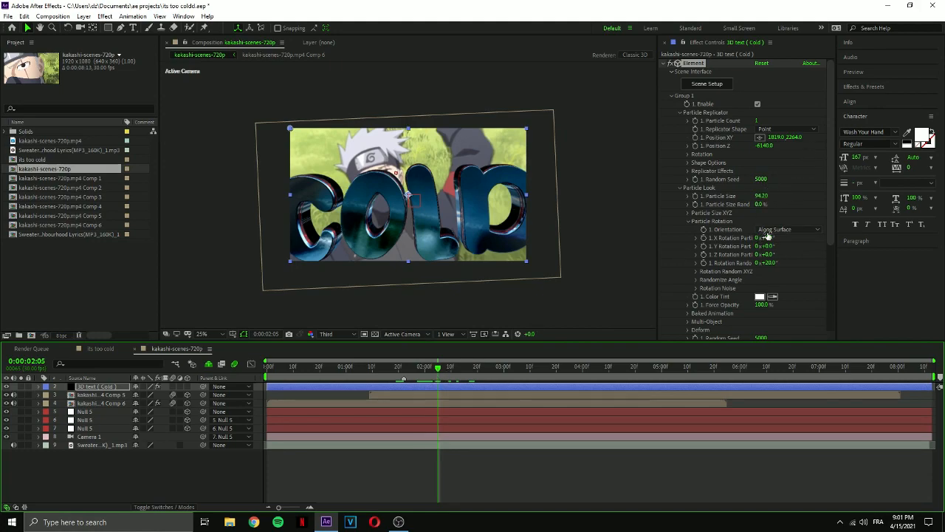
{"action": "left_click_drag", "start_coordinate": [768, 145], "coordinate": [843, 149]}
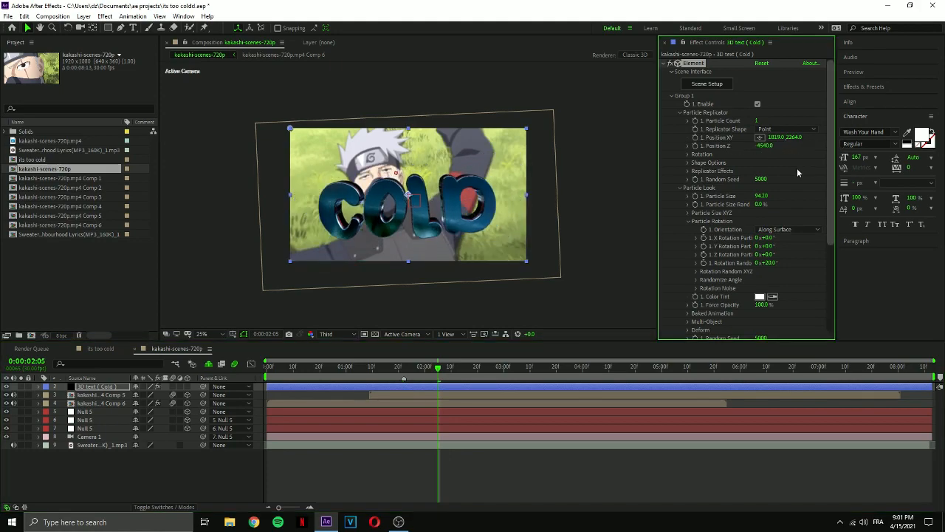
{"action": "left_click_drag", "start_coordinate": [762, 196], "coordinate": [802, 195]}
At 0:00:03:07, set Group 1's particle size to 126.70 and recentre the COLD text at Position XY 1838, 2610.
{"action": "left_click_drag", "start_coordinate": [439, 367], "coordinate": [523, 375]}
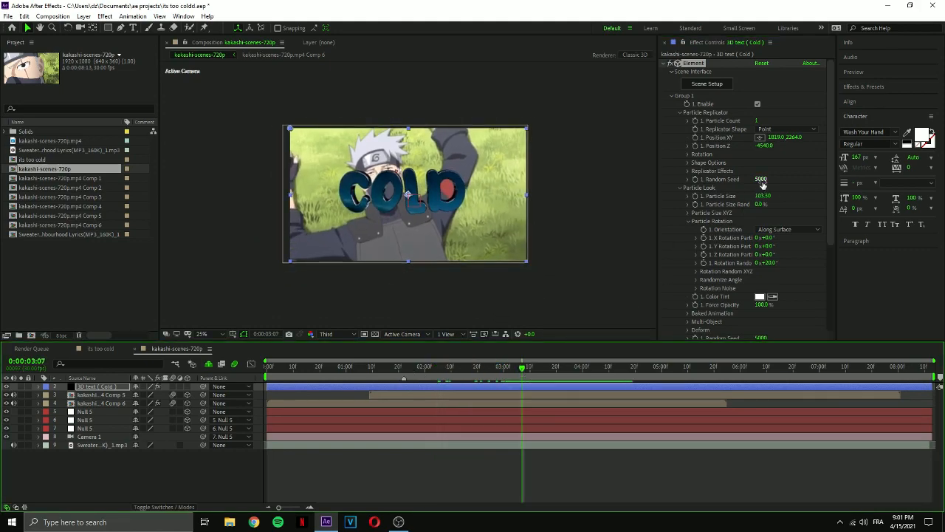
{"action": "left_click_drag", "start_coordinate": [764, 198], "coordinate": [789, 5]}
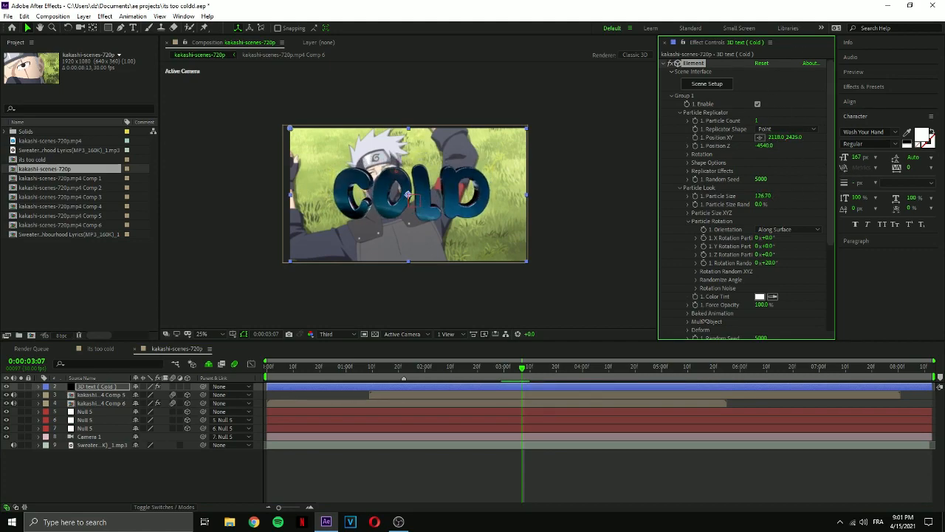
{"action": "scroll", "coordinate": [474, 287], "scroll_direction": "down", "scroll_amount": 1}
{"action": "left_click_drag", "start_coordinate": [482, 317], "coordinate": [465, 325]}
{"action": "scroll", "coordinate": [401, 261], "scroll_direction": "up", "scroll_amount": 1}
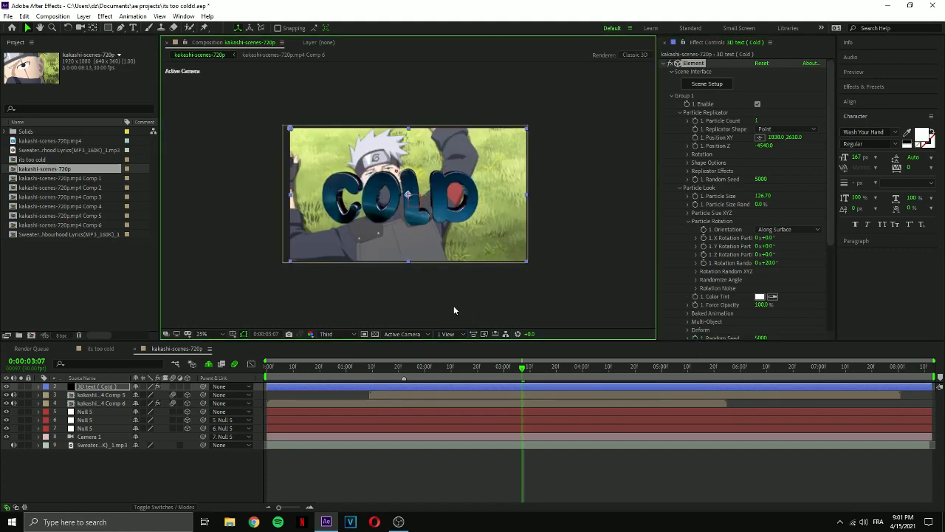
Check the COLD text at 0:00:02:10 and compare it with the finished version in the its too cold composition.
{"action": "left_click_drag", "start_coordinate": [523, 366], "coordinate": [451, 382]}
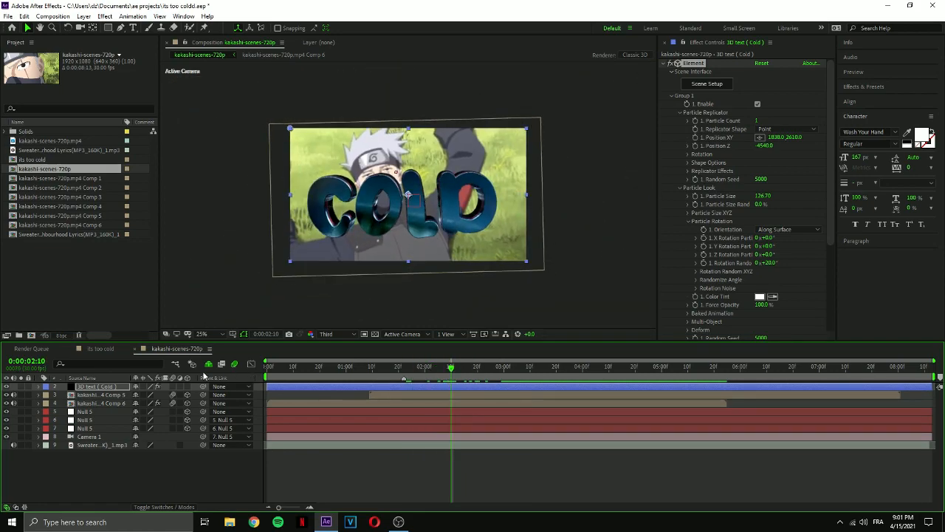
{"action": "left_click", "coordinate": [97, 348]}
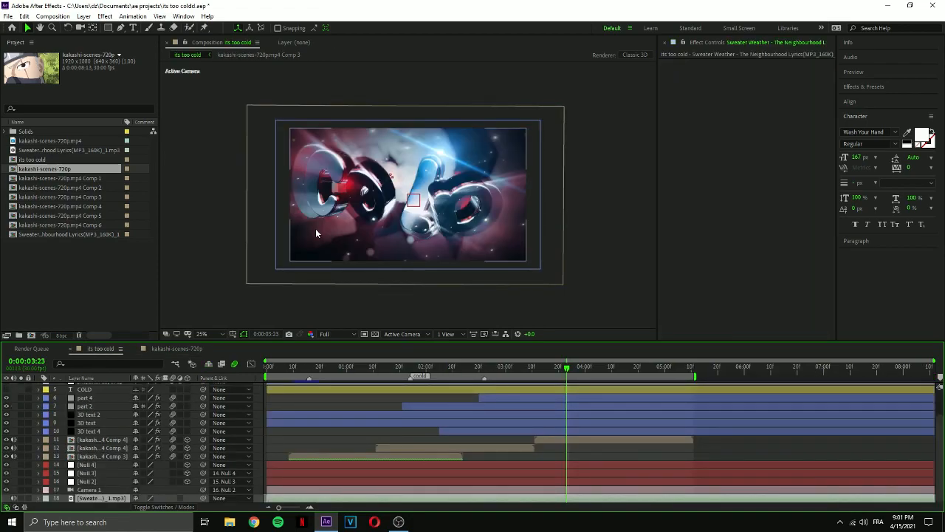
{"action": "left_click", "coordinate": [183, 350]}
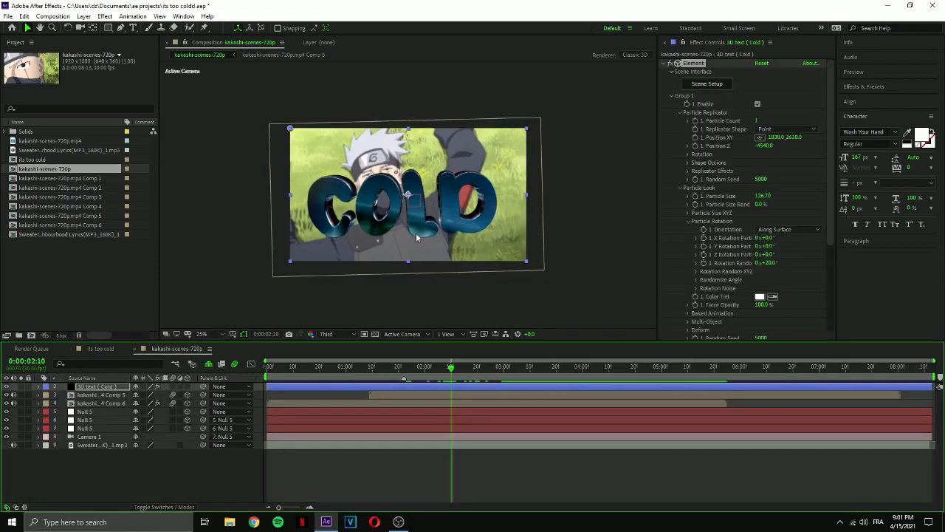
Revise the environment texture's contrast and brightness in the scene setup, and preview the COLD text animation from 0:00:01:09 at Quarter resolution.
{"action": "left_click", "coordinate": [713, 85]}
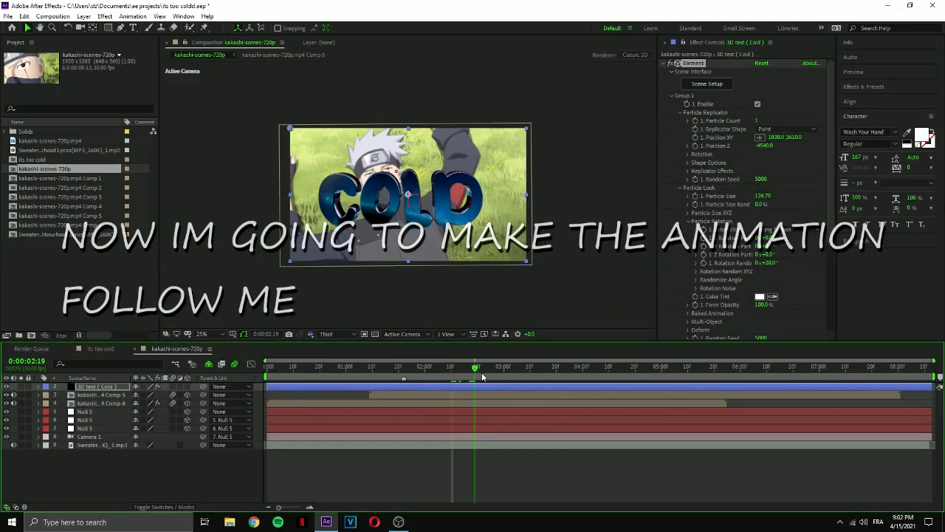
{"action": "left_click_drag", "start_coordinate": [482, 378], "coordinate": [446, 373]}
{"action": "left_click", "coordinate": [326, 334]}
{"action": "left_click", "coordinate": [339, 394]}
{"action": "left_click_drag", "start_coordinate": [343, 373], "coordinate": [371, 373]}
{"action": "key", "text": "space"}
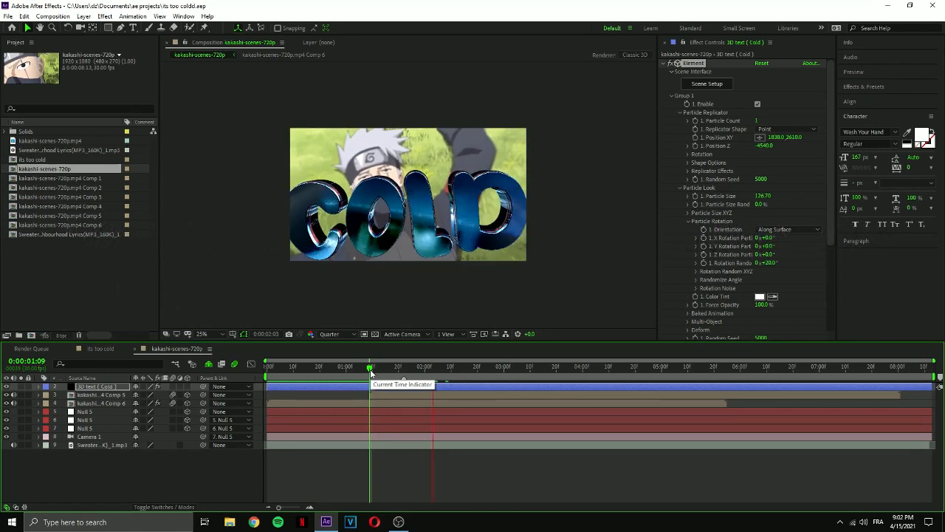
Go to 0:00:02:25 and enable Multi-Object under Group 1's Particle Look for the COLD text.
{"action": "left_click_drag", "start_coordinate": [372, 372], "coordinate": [490, 383]}
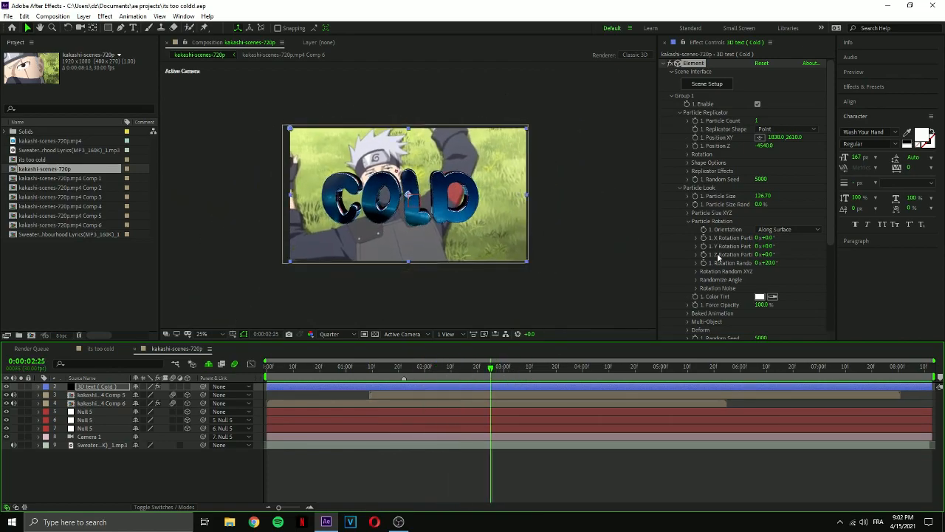
{"action": "left_click", "coordinate": [680, 112]}
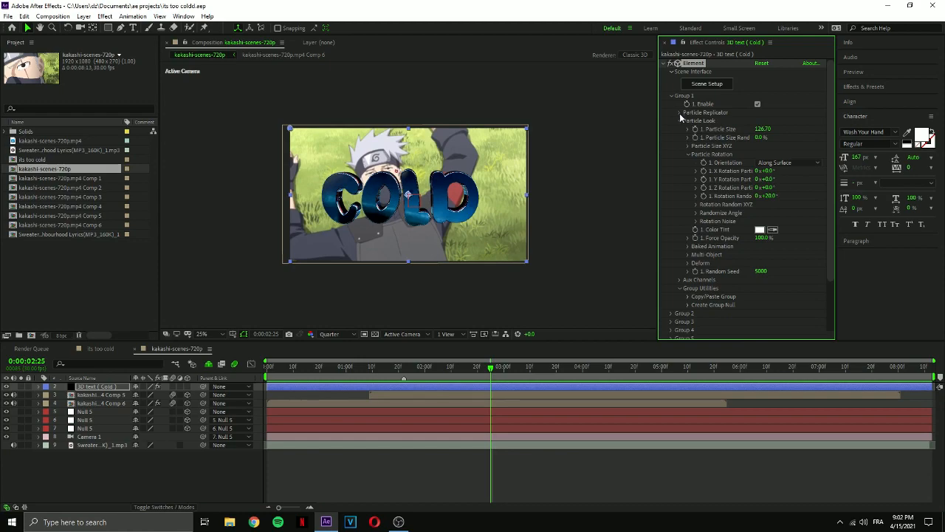
{"action": "left_click", "coordinate": [679, 120]}
{"action": "left_click", "coordinate": [679, 138]}
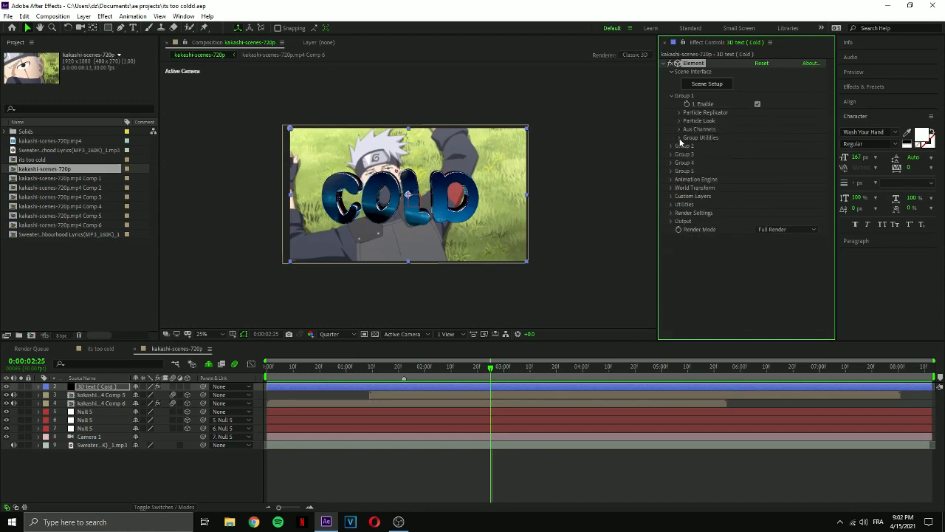
{"action": "left_click", "coordinate": [679, 120]}
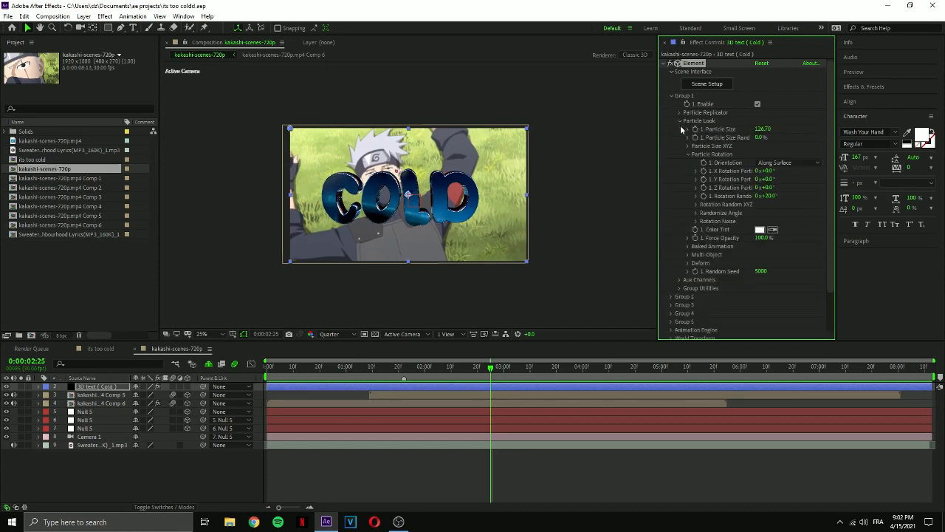
{"action": "left_click", "coordinate": [687, 255]}
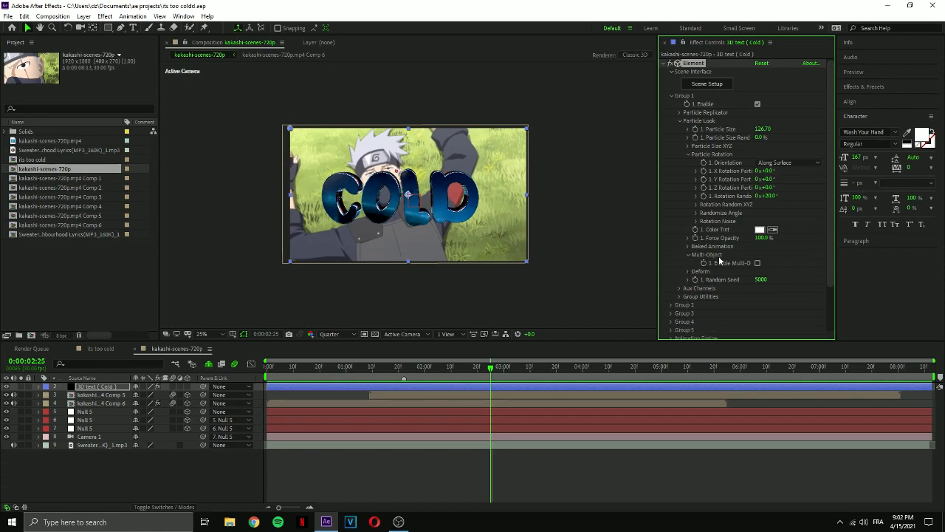
{"action": "left_click", "coordinate": [758, 264]}
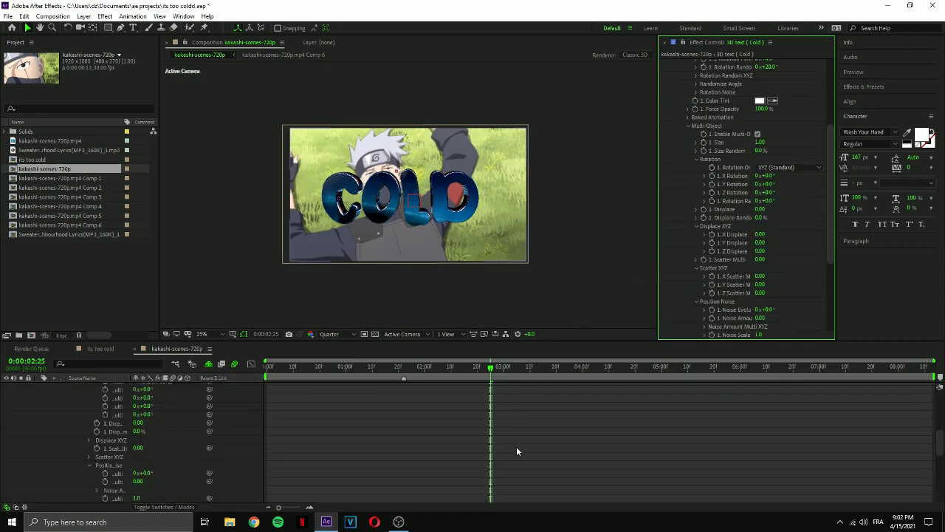
At 0:00:02:25, keyframe Group 1's Multi-Object Rotation Random at -40° and Scatter Multi at 0.55.
{"action": "left_click", "coordinate": [519, 451]}
{"action": "key", "text": "u"}
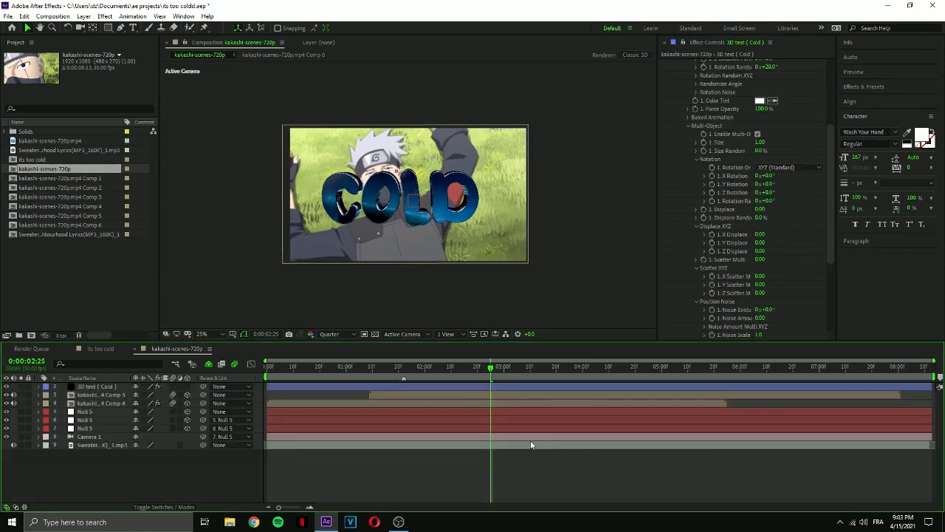
{"action": "left_click", "coordinate": [712, 204]}
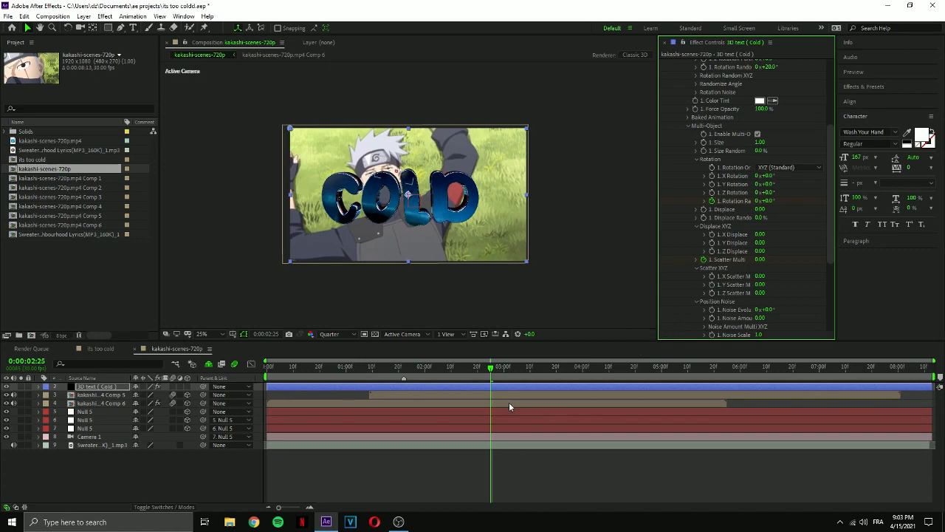
{"action": "key", "text": "u"}
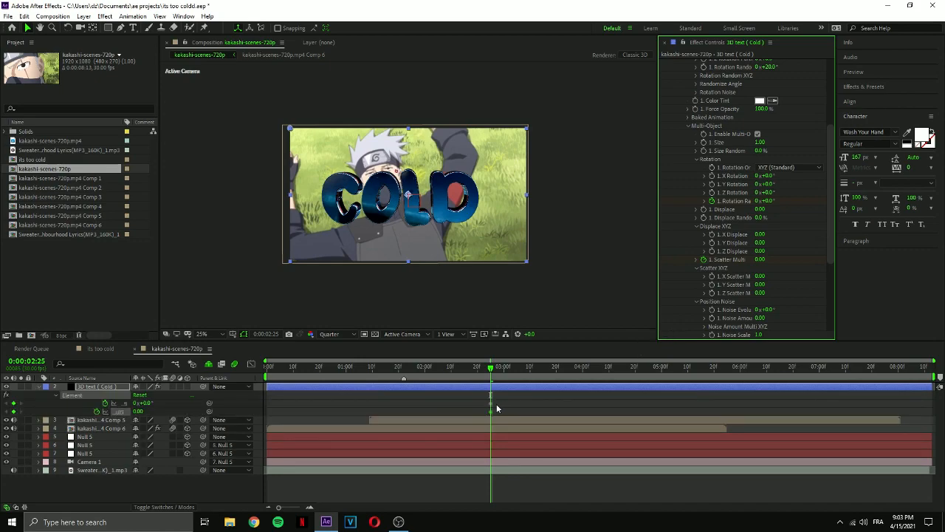
{"action": "left_click_drag", "start_coordinate": [768, 200], "coordinate": [757, 209]}
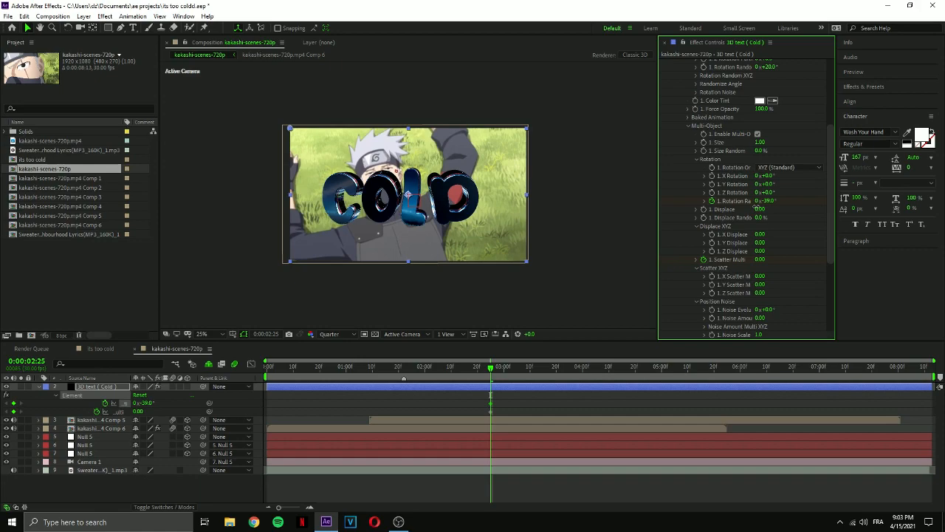
{"action": "left_click", "coordinate": [774, 201]}
{"action": "mouse_move", "coordinate": [760, 261]}
{"action": "left_mouse_down"}
{"action": "mouse_move", "coordinate": [746, 263]}
{"action": "mouse_move", "coordinate": [771, 264]}
{"action": "left_mouse_up"}
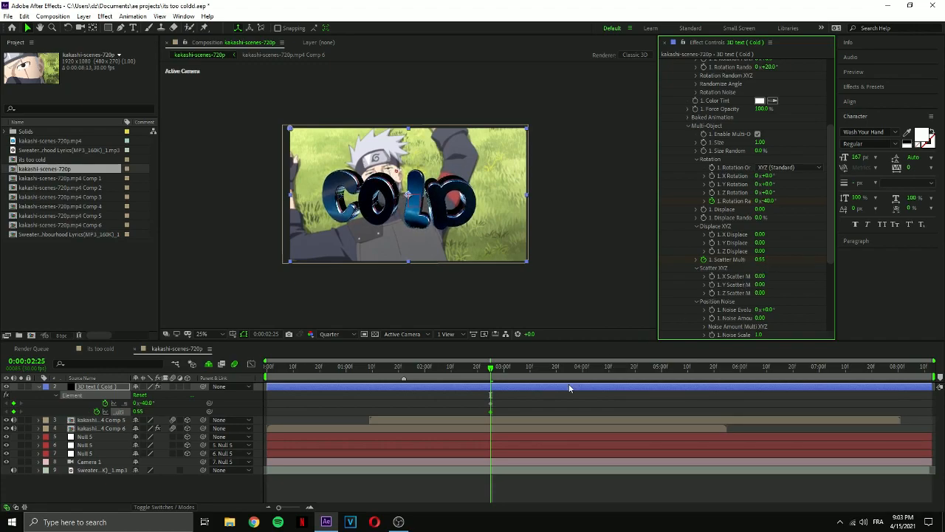
Preview the COLD text animation, playing it back from 0:00:01:17.
{"action": "left_click", "coordinate": [493, 372]}
{"action": "key", "text": "space"}
{"action": "left_click_drag", "start_coordinate": [493, 371], "coordinate": [406, 369]}
{"action": "key", "text": "space"}
{"action": "left_click", "coordinate": [391, 371]}
{"action": "key", "text": "space"}
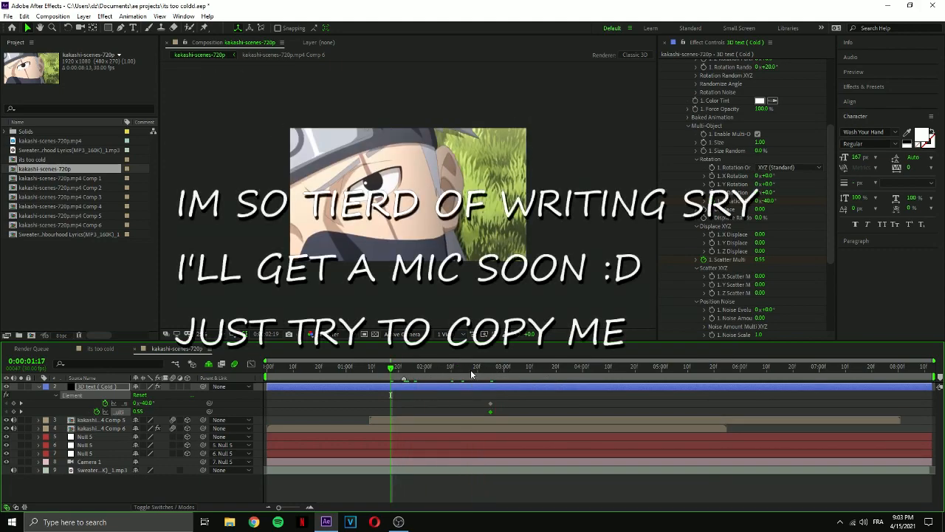
Using the music layer's waveform as a guide, add a marker at 0:00:02:23 and move both Multi-Object keyframes to 0:00:02:20.
{"action": "left_click", "coordinate": [473, 373]}
{"action": "left_click_drag", "start_coordinate": [496, 404], "coordinate": [473, 419]}
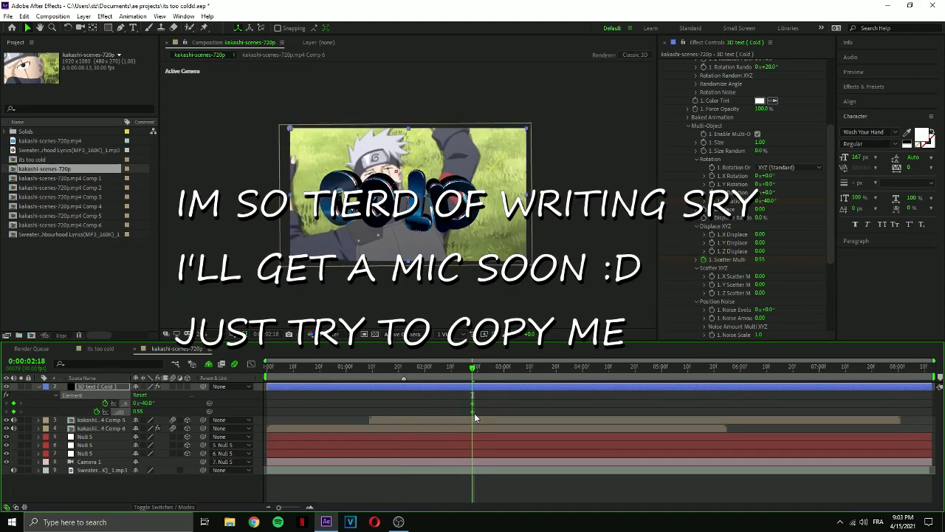
{"action": "left_click", "coordinate": [483, 470]}
{"action": "key", "text": "l"}
{"action": "key", "text": "l"}
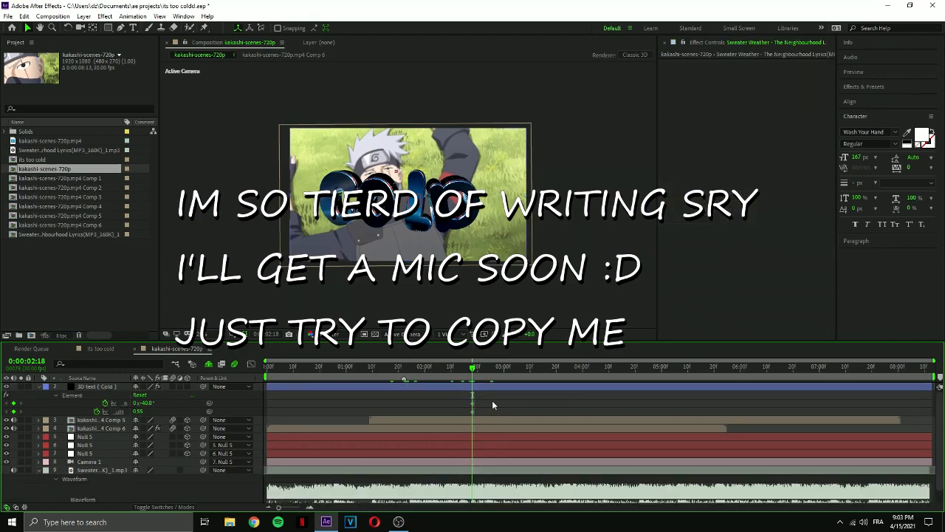
{"action": "left_click_drag", "start_coordinate": [473, 367], "coordinate": [484, 369]}
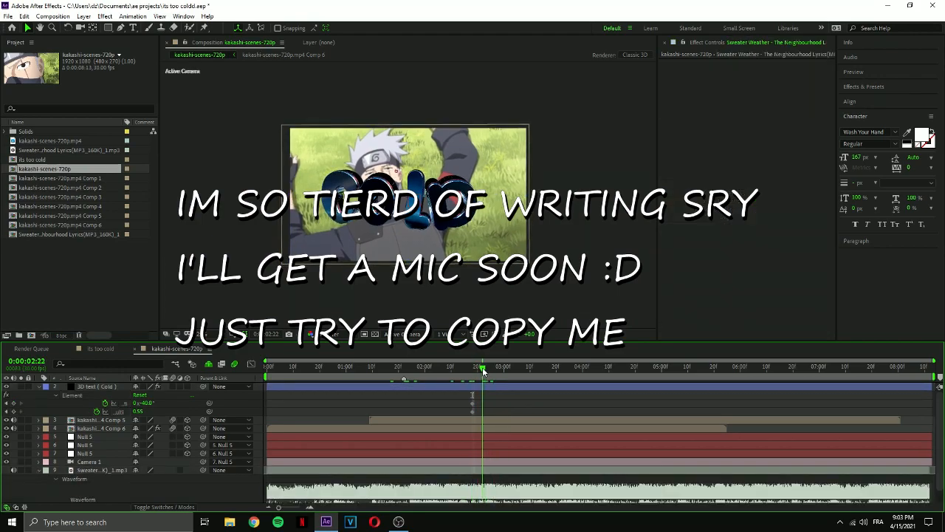
{"action": "left_click_drag", "start_coordinate": [484, 368], "coordinate": [486, 369]}
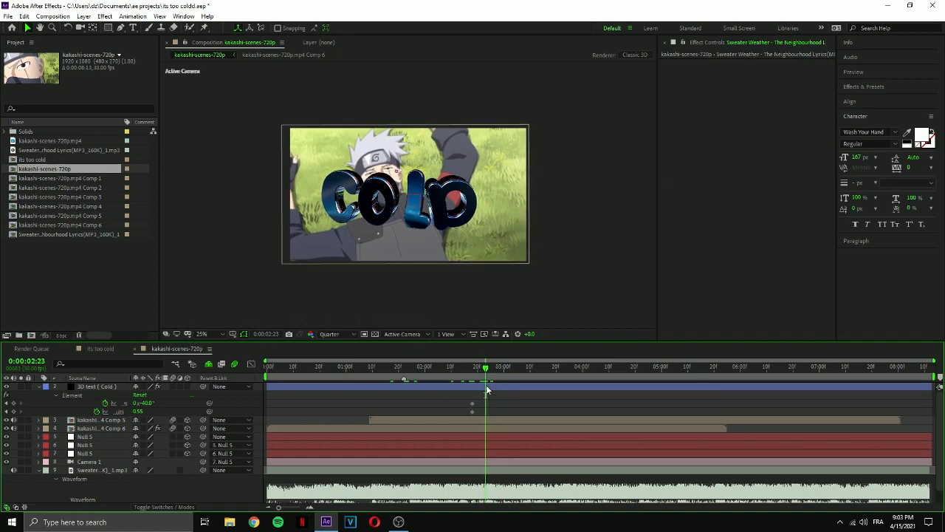
{"action": "left_click", "coordinate": [490, 387]}
{"action": "left_click_drag", "start_coordinate": [475, 402], "coordinate": [480, 419]}
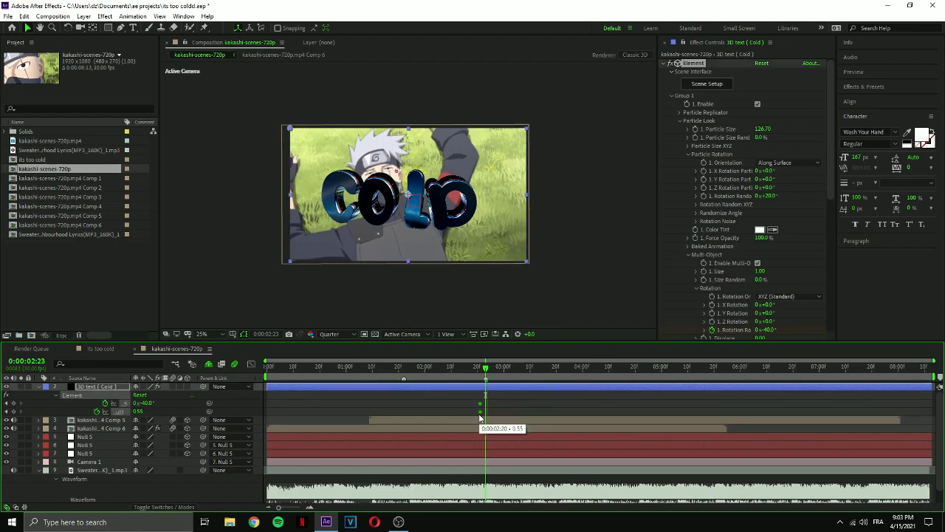
At 0:00:04:25, keyframe the Multi-Object Rotation Random at -101° and Scatter Multi at 1.09.
{"action": "left_click_drag", "start_coordinate": [486, 368], "coordinate": [654, 398]}
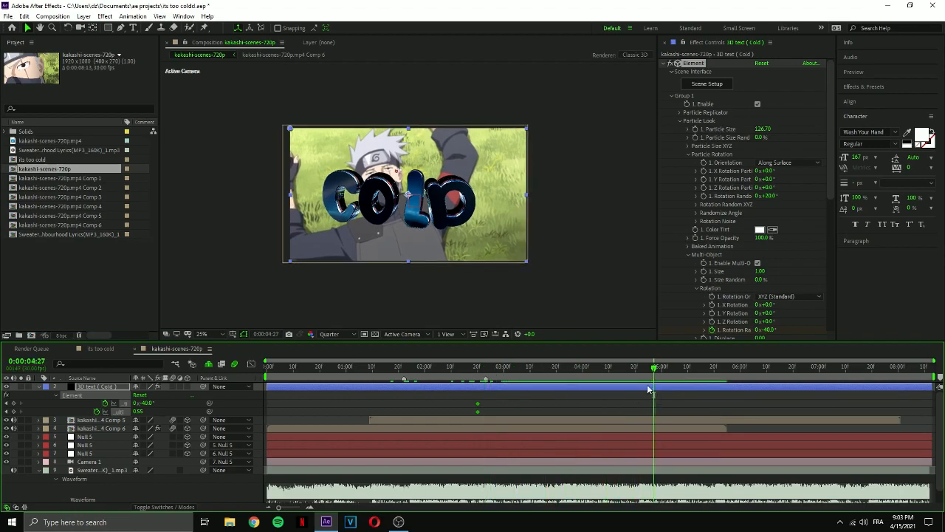
{"action": "left_click_drag", "start_coordinate": [771, 195], "coordinate": [777, 197]}
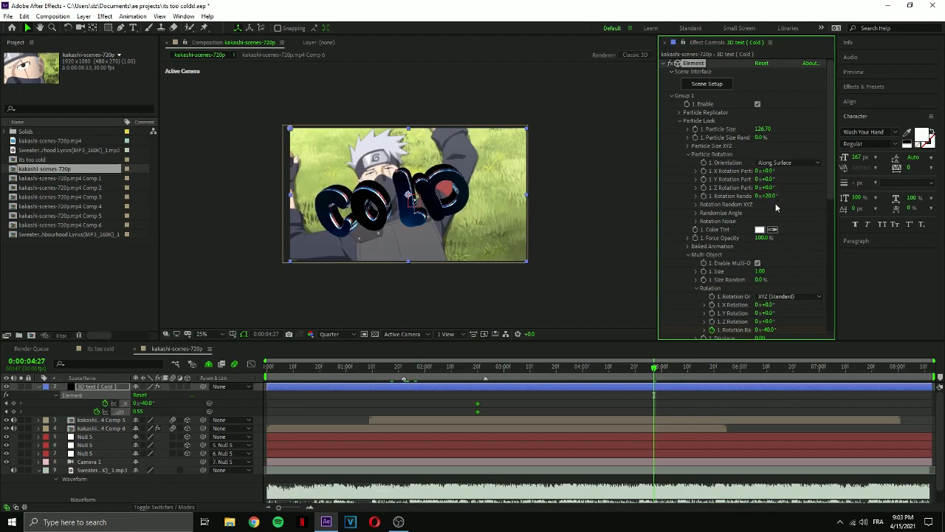
{"action": "left_click", "coordinate": [636, 373]}
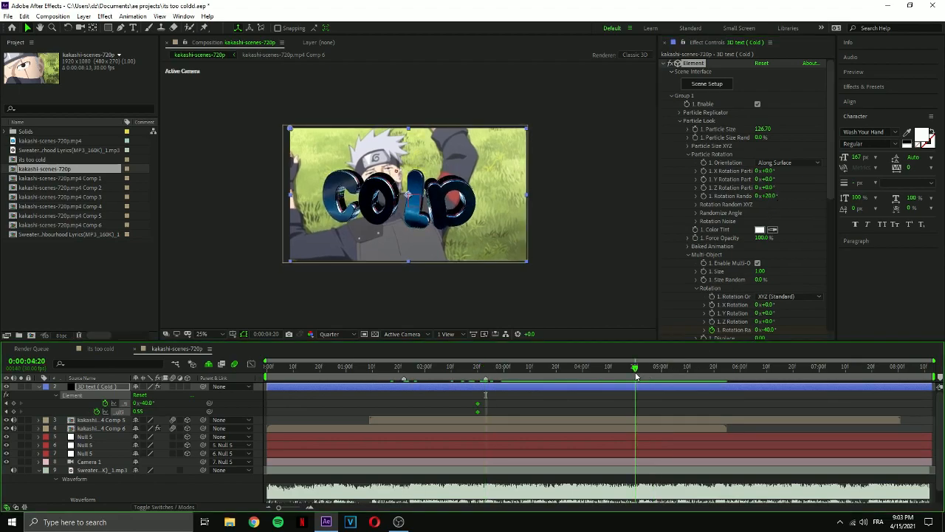
{"action": "left_click_drag", "start_coordinate": [636, 373], "coordinate": [648, 373]}
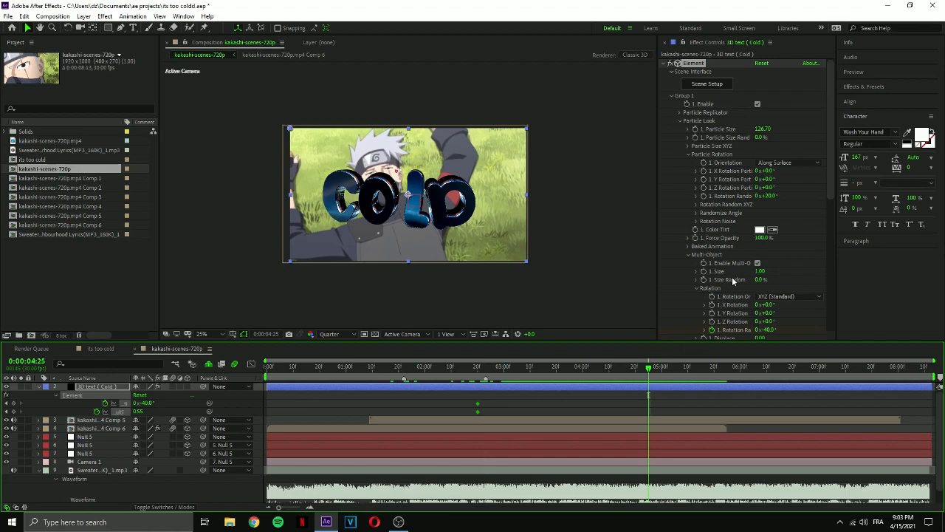
{"action": "left_click_drag", "start_coordinate": [150, 403], "coordinate": [197, 398]}
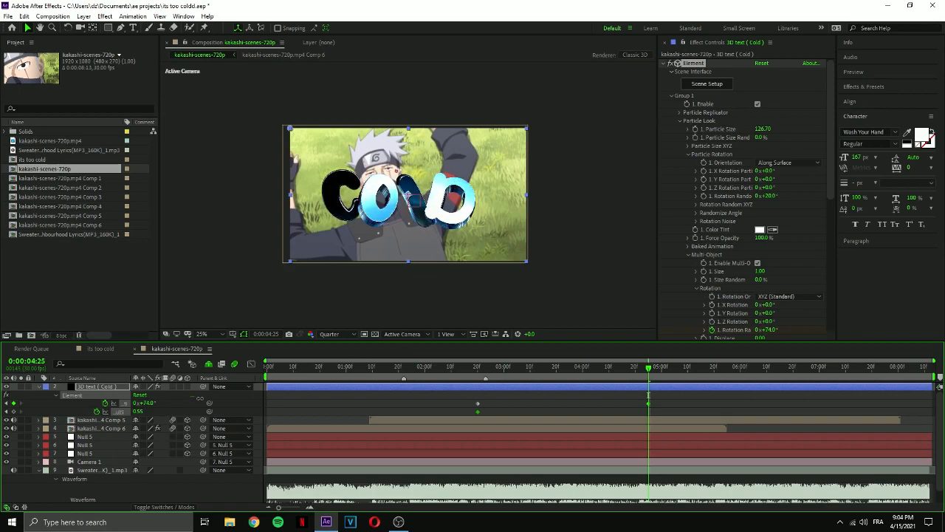
{"action": "left_click_drag", "start_coordinate": [137, 412], "coordinate": [142, 411]}
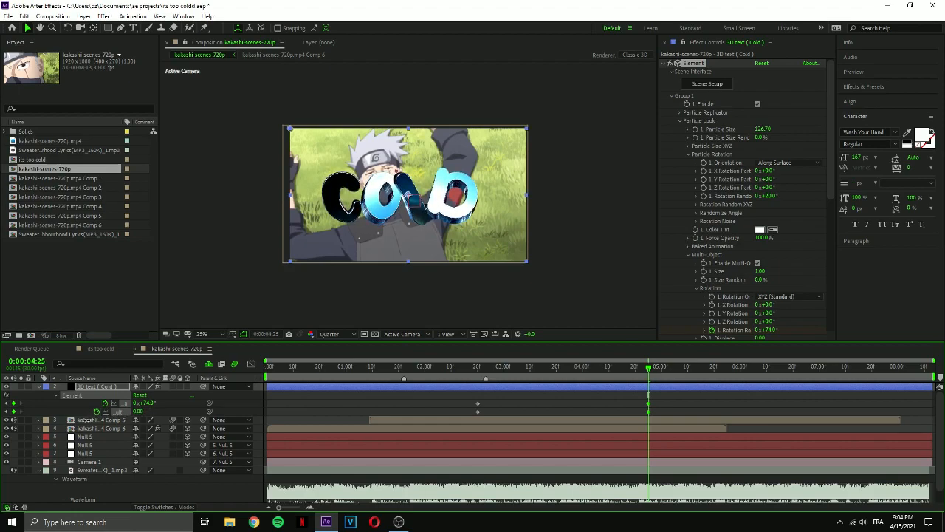
{"action": "left_click_drag", "start_coordinate": [157, 403], "coordinate": [99, 415]}
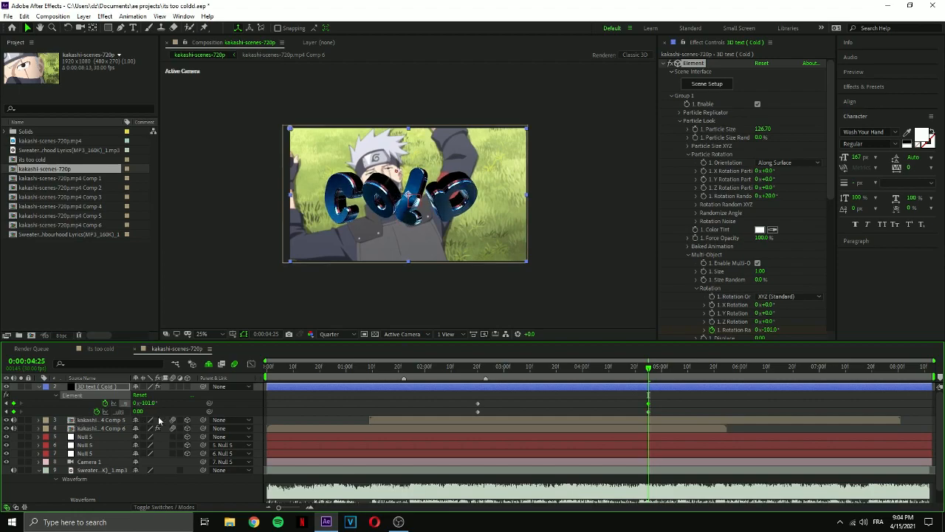
{"action": "left_click_drag", "start_coordinate": [137, 412], "coordinate": [144, 412]}
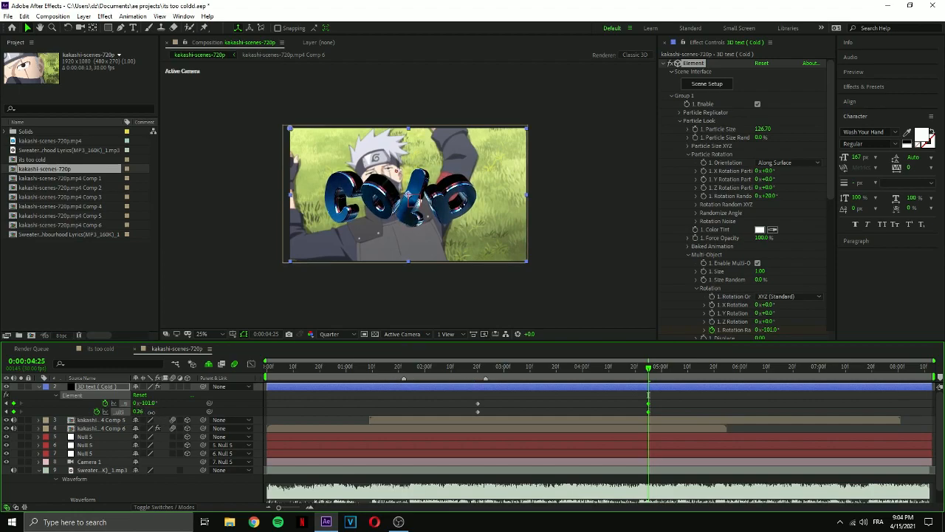
{"action": "left_click_drag", "start_coordinate": [154, 413], "coordinate": [189, 413]}
Try a Multi-Object X Rotation of 124° on the COLD text.
{"action": "scroll", "coordinate": [720, 292], "scroll_direction": "down", "scroll_amount": 1}
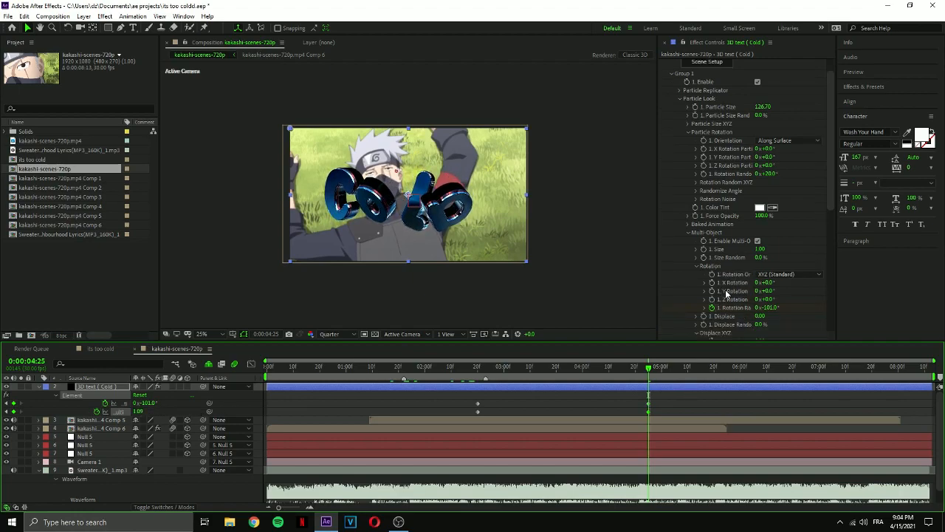
{"action": "left_click_drag", "start_coordinate": [769, 282], "coordinate": [831, 285]}
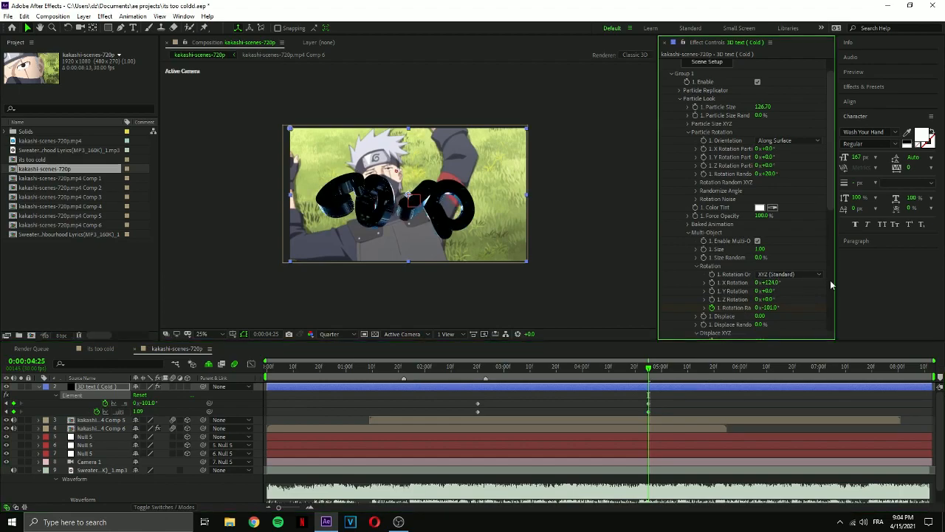
{"action": "key", "text": "ctrl+z"}
Keyframe the Multi-Object X Displace from 0.00 at 0:00:02:20 to 0.18 at 0:00:04:25.
{"action": "scroll", "coordinate": [729, 299], "scroll_direction": "down", "scroll_amount": 1}
{"action": "scroll", "coordinate": [729, 300], "scroll_direction": "down", "scroll_amount": 2}
{"action": "left_click_drag", "start_coordinate": [778, 274], "coordinate": [791, 278]}
{"action": "key", "text": "ctrl+z"}
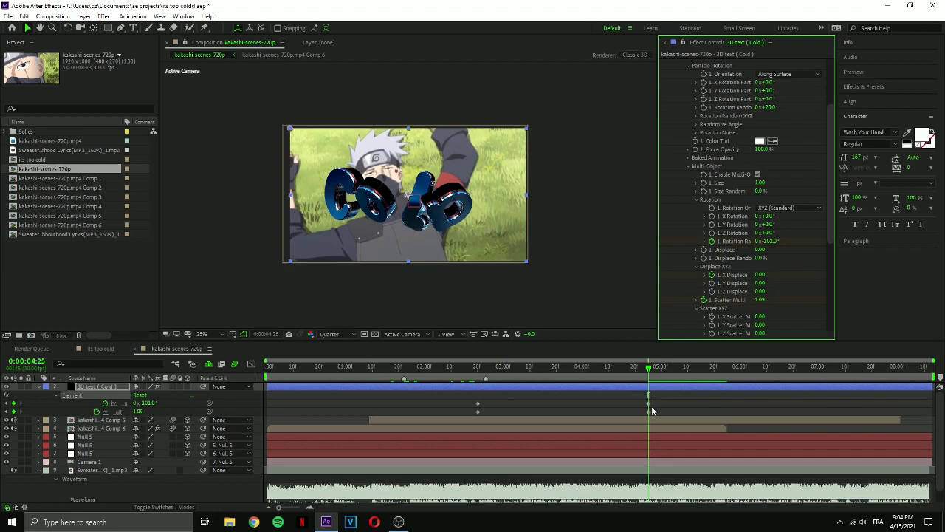
{"action": "key", "text": "u"}
{"action": "key", "text": "u"}
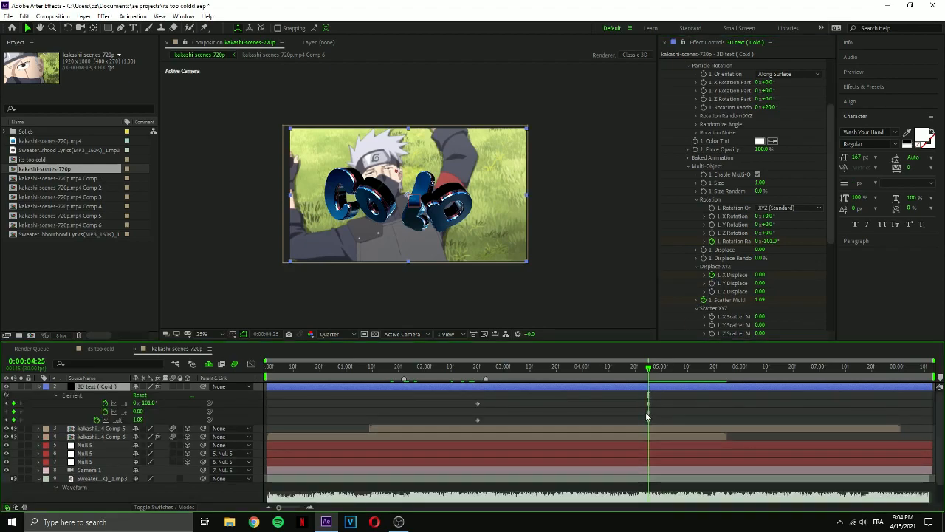
{"action": "left_click_drag", "start_coordinate": [648, 411], "coordinate": [478, 415]}
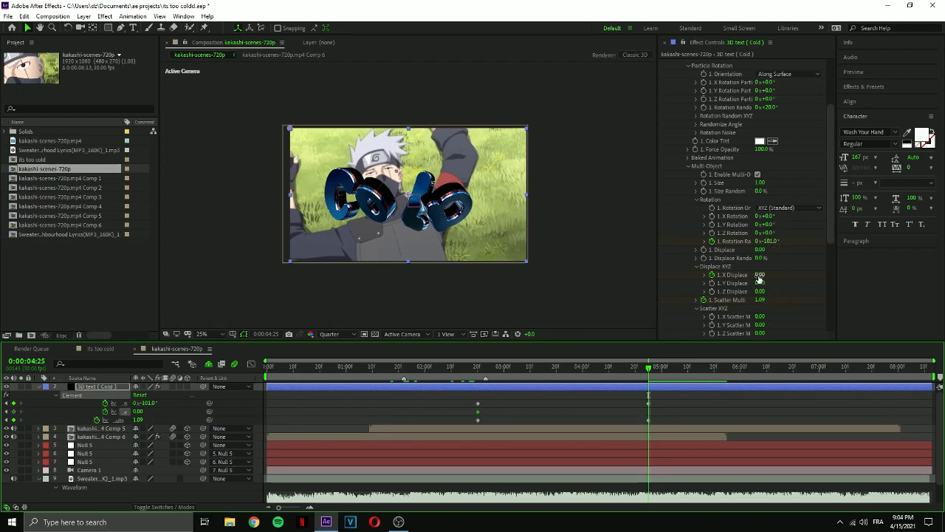
{"action": "left_click_drag", "start_coordinate": [759, 274], "coordinate": [777, 275]}
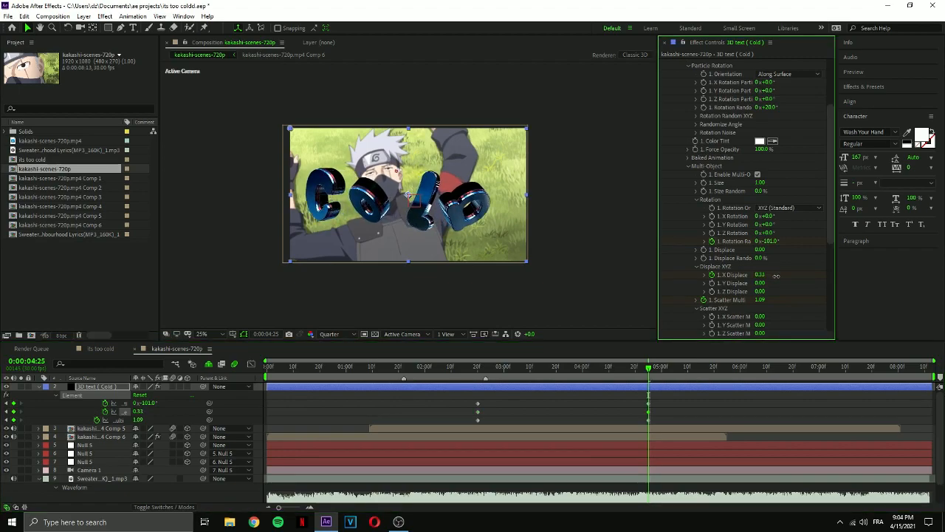
{"action": "left_click_drag", "start_coordinate": [763, 274], "coordinate": [757, 277]}
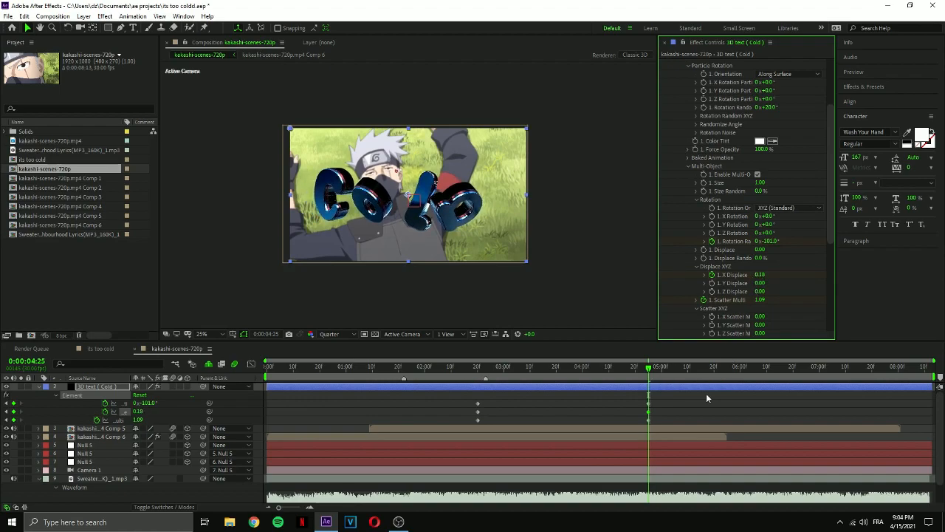
At 0:00:02:11, keyframe the COLD text's Multi-Object Rotation Random at -200° and Scatter Multi at 15.
{"action": "left_click_drag", "start_coordinate": [665, 401], "coordinate": [500, 422]}
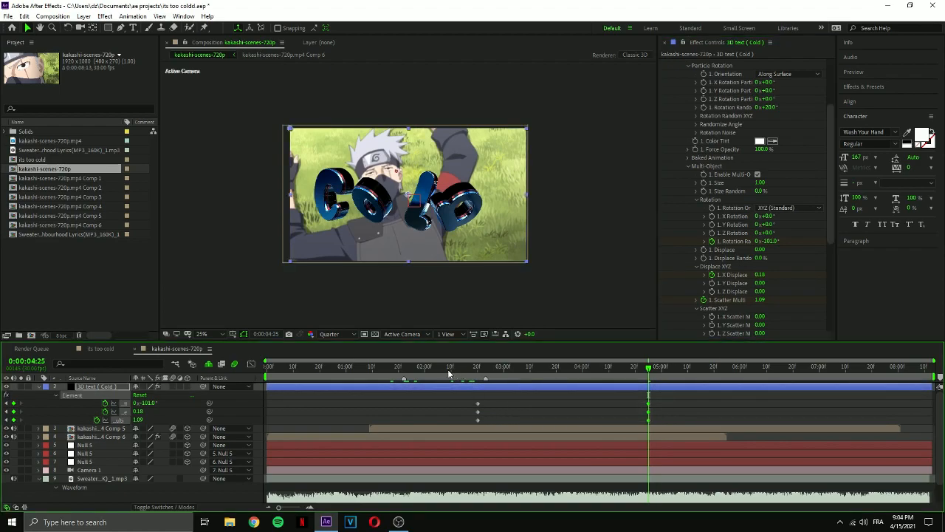
{"action": "left_click", "coordinate": [441, 371]}
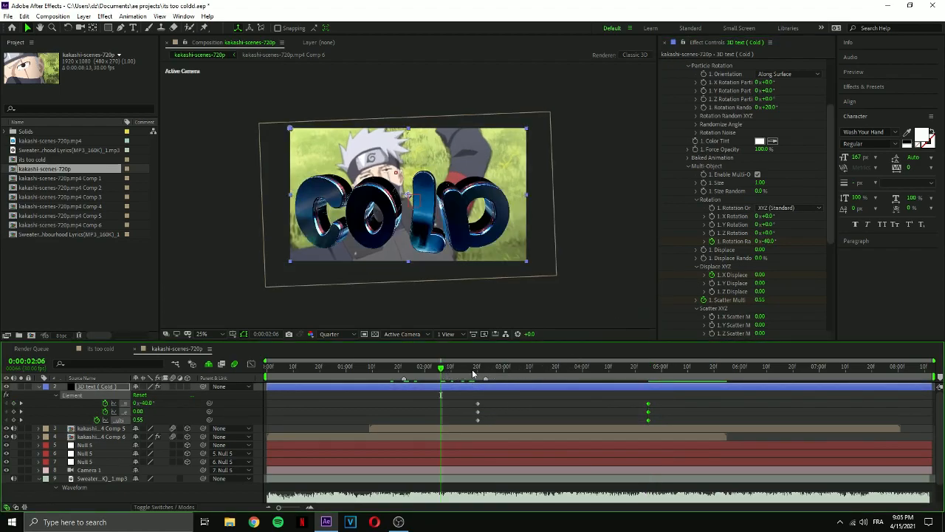
{"action": "left_click", "coordinate": [453, 370]}
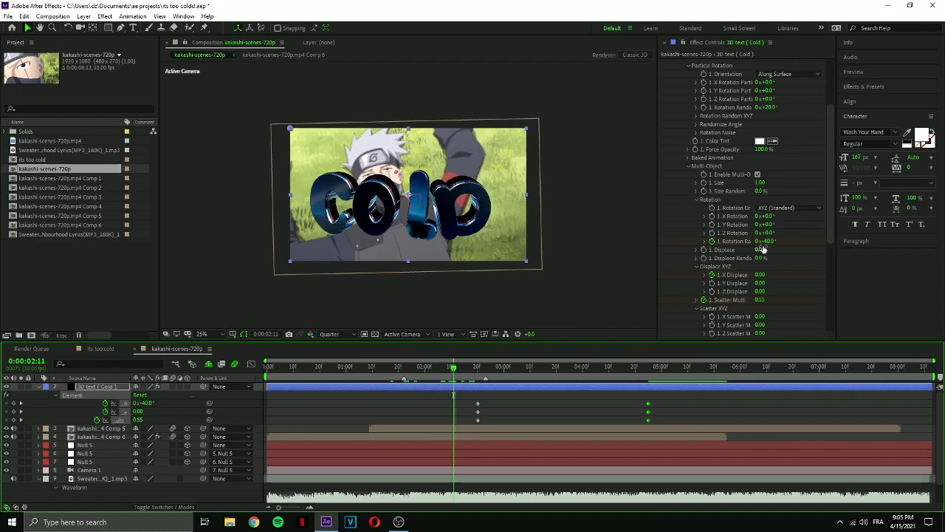
{"action": "left_click_drag", "start_coordinate": [764, 242], "coordinate": [687, 254]}
{"action": "left_click_drag", "start_coordinate": [764, 300], "coordinate": [941, 292]}
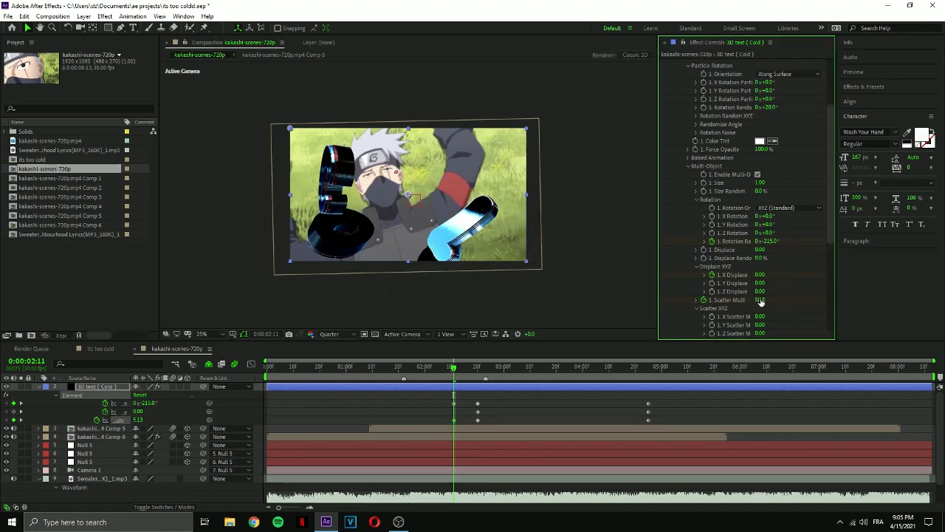
{"action": "left_click_drag", "start_coordinate": [782, 300], "coordinate": [939, 302]}
{"action": "left_click", "coordinate": [761, 301]}
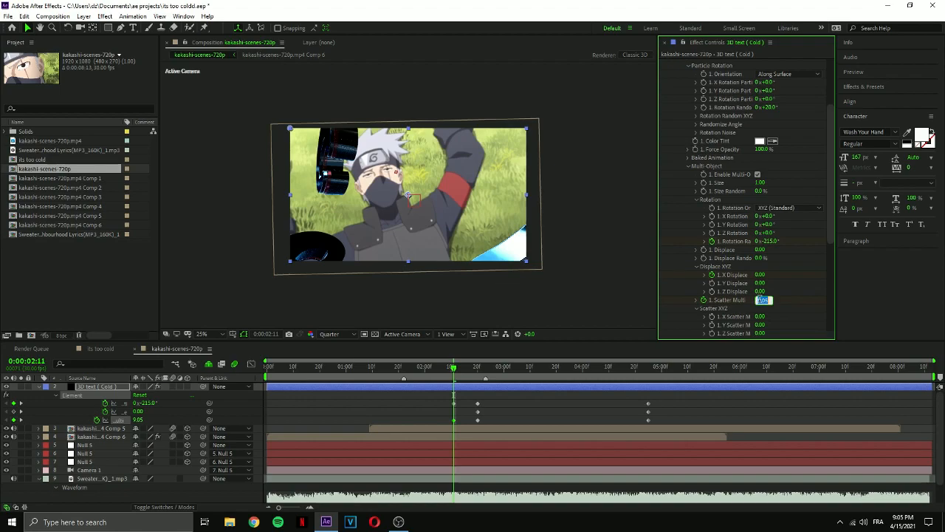
{"action": "type", "text": "15"}
{"action": "key", "text": "Return"}
{"action": "left_click", "coordinate": [770, 242]}
{"action": "key", "text": "Return"}
Add an X Displace keyframe at 0:00:02:11 and move that column of three Multi-Object keyframes back to about 0:00:01:18.
{"action": "left_click", "coordinate": [479, 369]}
{"action": "mouse_move", "coordinate": [478, 374]}
{"action": "left_mouse_down"}
{"action": "mouse_move", "coordinate": [453, 374]}
{"action": "mouse_move", "coordinate": [478, 377]}
{"action": "left_mouse_up"}
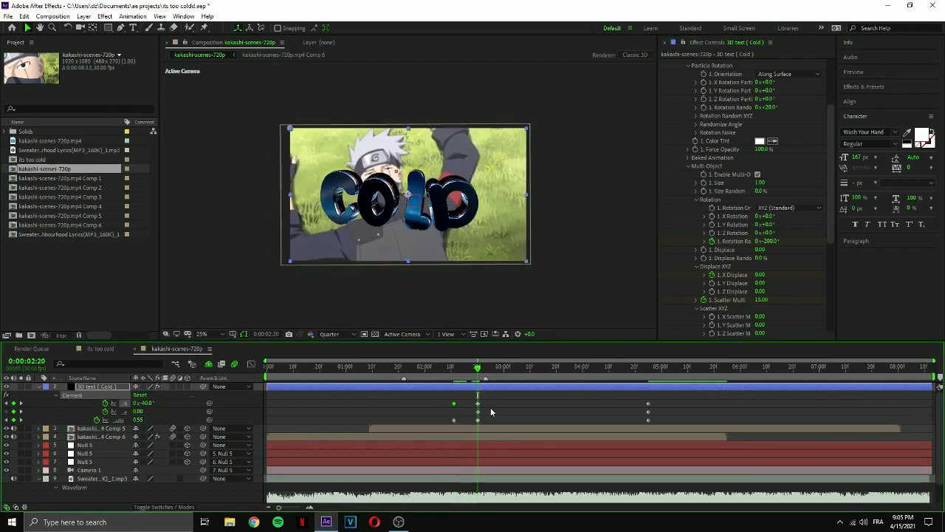
{"action": "left_click", "coordinate": [450, 370]}
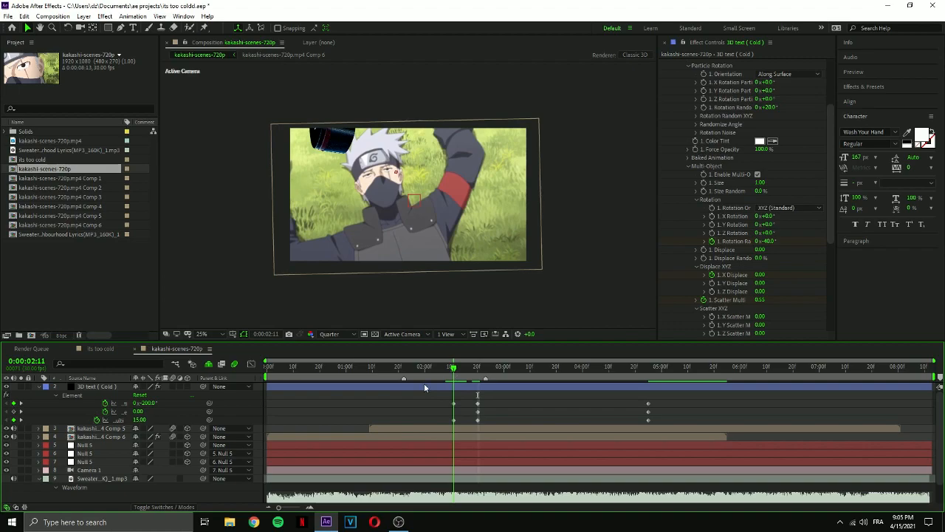
{"action": "left_click", "coordinate": [13, 412]}
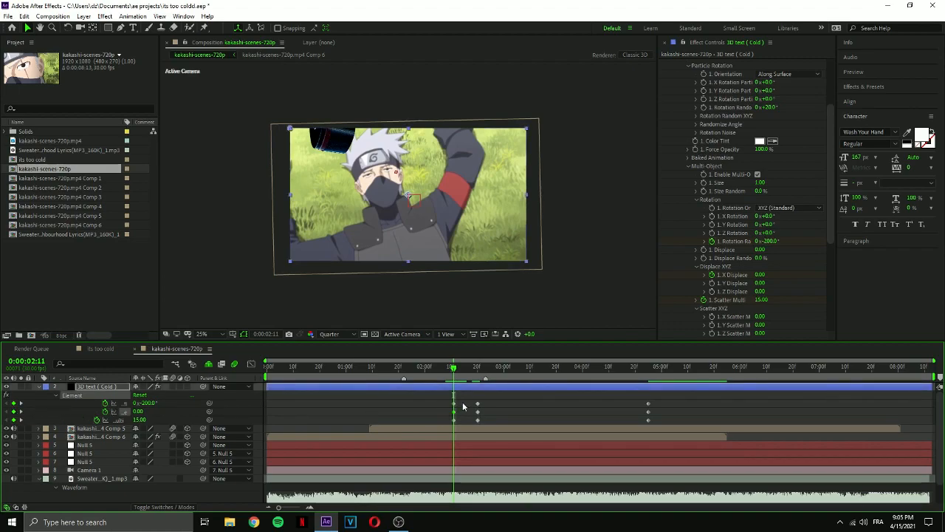
{"action": "left_click_drag", "start_coordinate": [454, 419], "coordinate": [392, 427]}
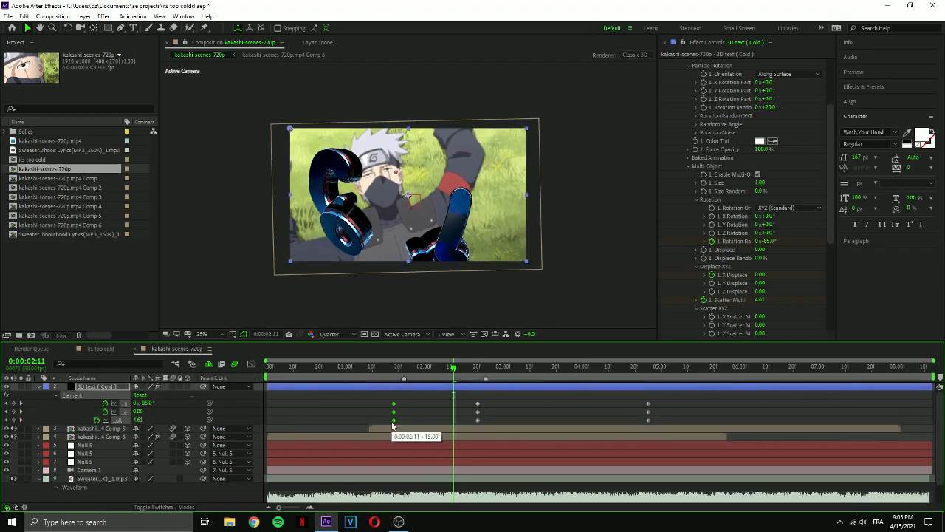
Apply Easy Ease to all the COLD text's Multi-Object keyframes and display their speed curves in the graph editor.
{"action": "left_click_drag", "start_coordinate": [679, 400], "coordinate": [330, 422]}
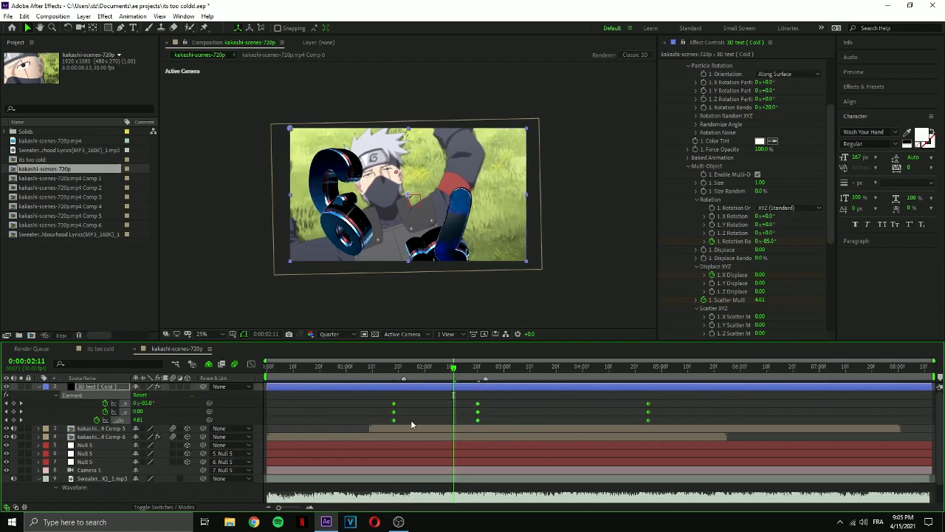
{"action": "key", "text": "F9"}
{"action": "left_click", "coordinate": [251, 364]}
{"action": "left_click_drag", "start_coordinate": [492, 435], "coordinate": [399, 469]}
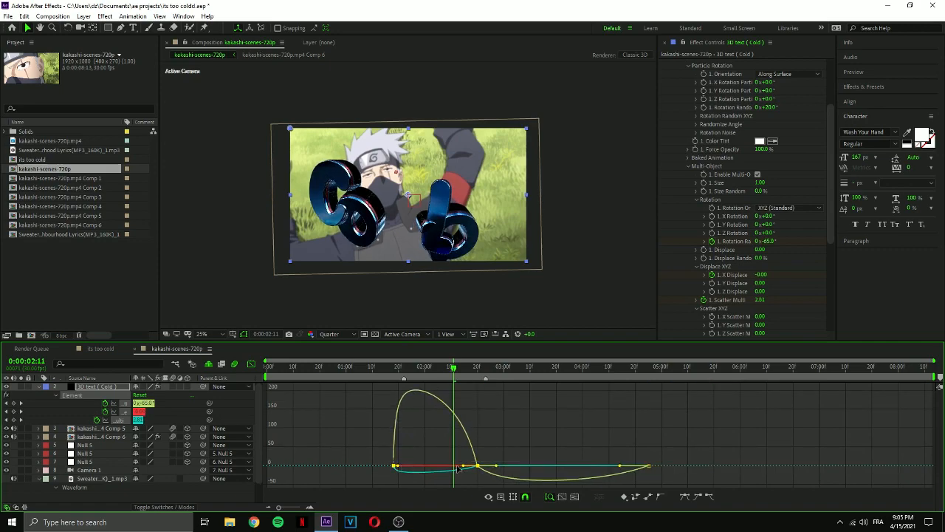
{"action": "mouse_move", "coordinate": [458, 468]}
{"action": "left_mouse_down"}
{"action": "mouse_move", "coordinate": [449, 456]}
{"action": "mouse_move", "coordinate": [460, 466]}
{"action": "left_mouse_up"}
{"action": "left_click_drag", "start_coordinate": [719, 447], "coordinate": [310, 489]}
{"action": "key", "text": "F9"}
Lengthen the incoming ease of the 0:00:02:20 keyframes to about 87% influence so the speed peaks early, and close the graph.
{"action": "left_click_drag", "start_coordinate": [700, 445], "coordinate": [400, 469]}
{"action": "left_click_drag", "start_coordinate": [464, 468], "coordinate": [442, 470]}
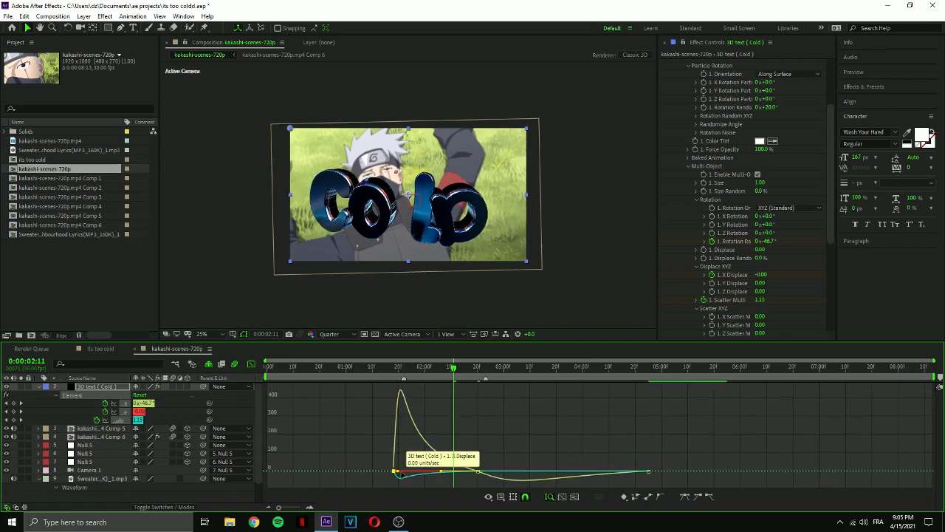
{"action": "left_click_drag", "start_coordinate": [402, 473], "coordinate": [401, 472]}
{"action": "mouse_move", "coordinate": [454, 367]}
{"action": "left_mouse_down"}
{"action": "mouse_move", "coordinate": [473, 367]}
{"action": "mouse_move", "coordinate": [420, 367]}
{"action": "mouse_move", "coordinate": [451, 378]}
{"action": "left_mouse_up"}
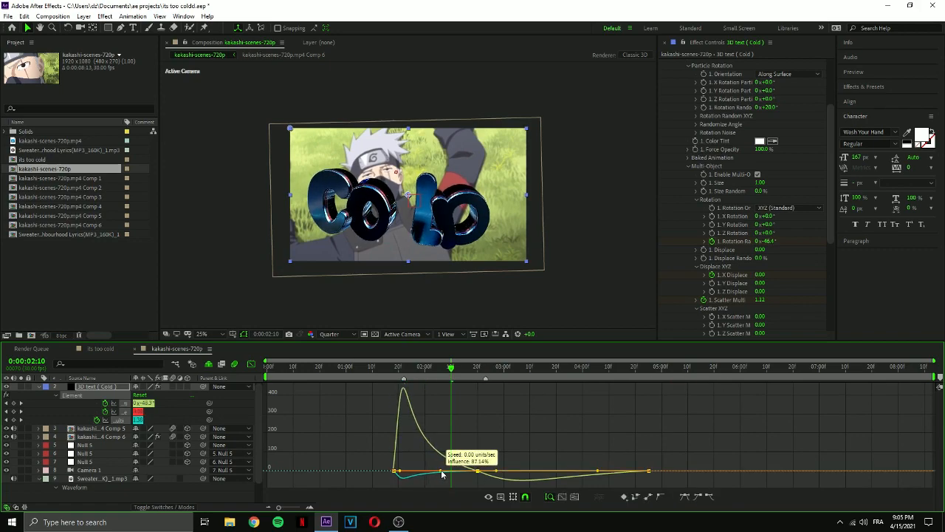
{"action": "left_click_drag", "start_coordinate": [441, 474], "coordinate": [425, 473]}
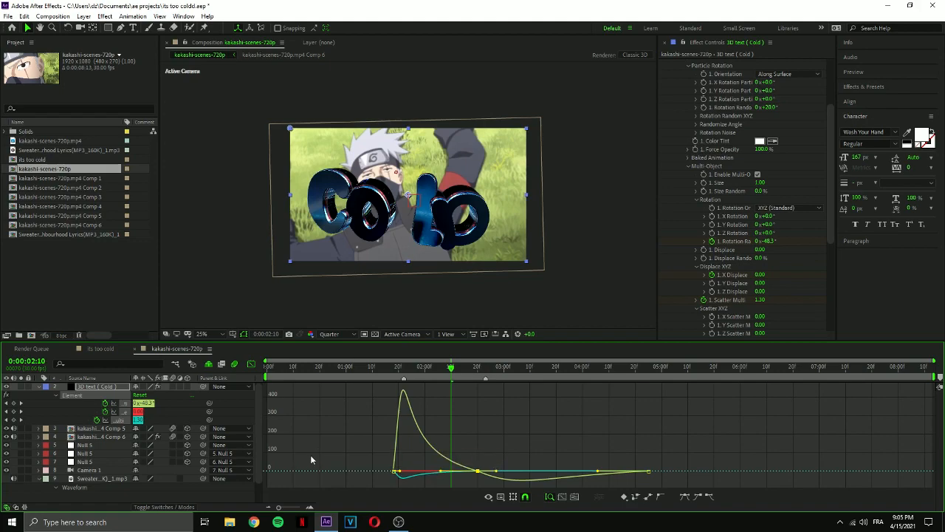
{"action": "left_click", "coordinate": [251, 365]}
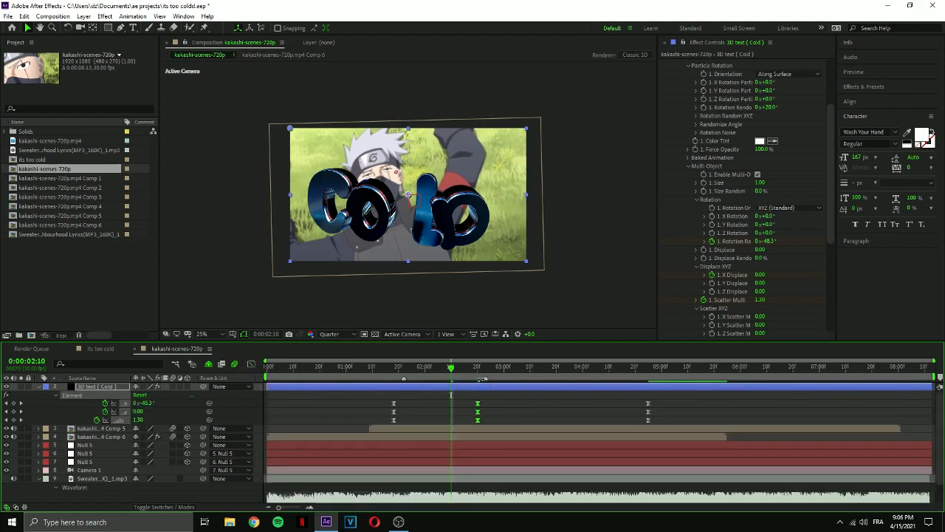
Lengthen the incoming ease of the 0:00:04:25 keyframes beyond 90% and shorten the outgoing ease at 0:00:02:20 to about 9%.
{"action": "left_click", "coordinate": [476, 368]}
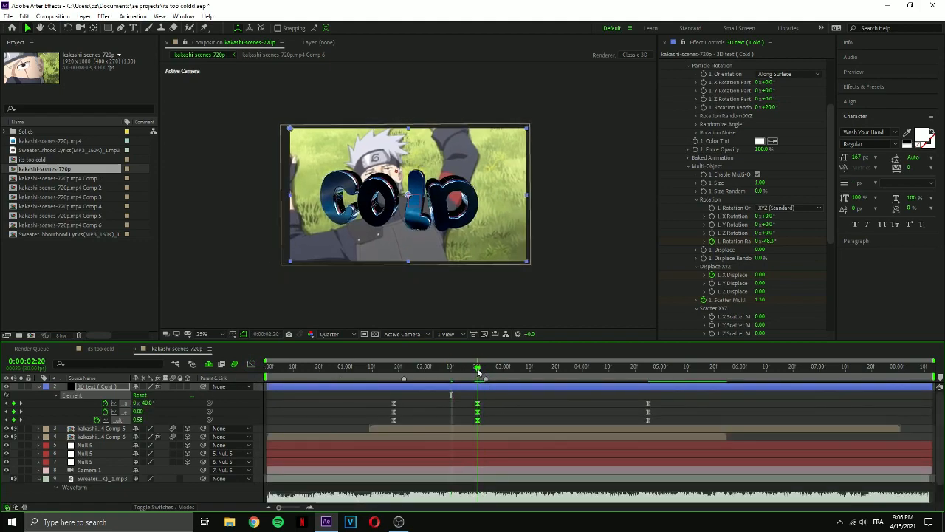
{"action": "left_click", "coordinate": [487, 392]}
{"action": "left_click", "coordinate": [252, 365]}
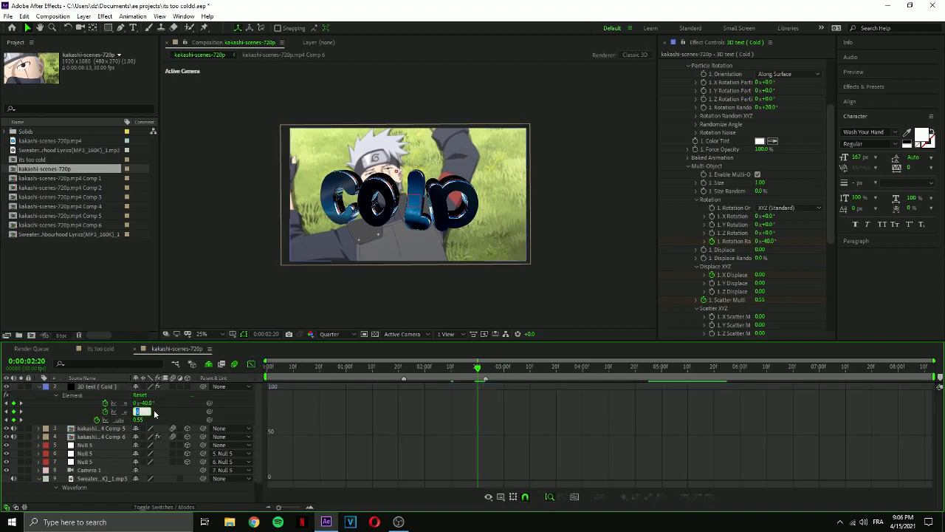
{"action": "left_click", "coordinate": [125, 411]}
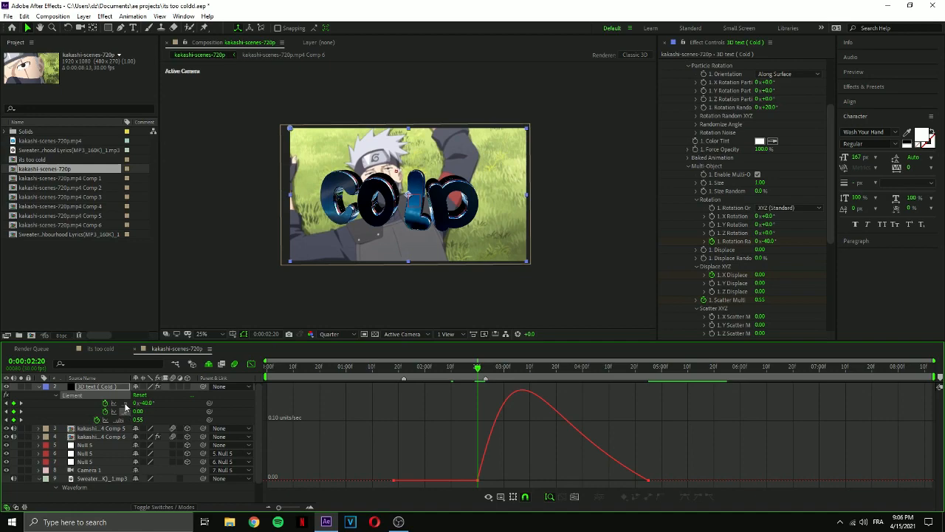
{"action": "left_click", "coordinate": [124, 404], "text": "shift"}
{"action": "left_click_drag", "start_coordinate": [612, 483], "coordinate": [613, 484]}
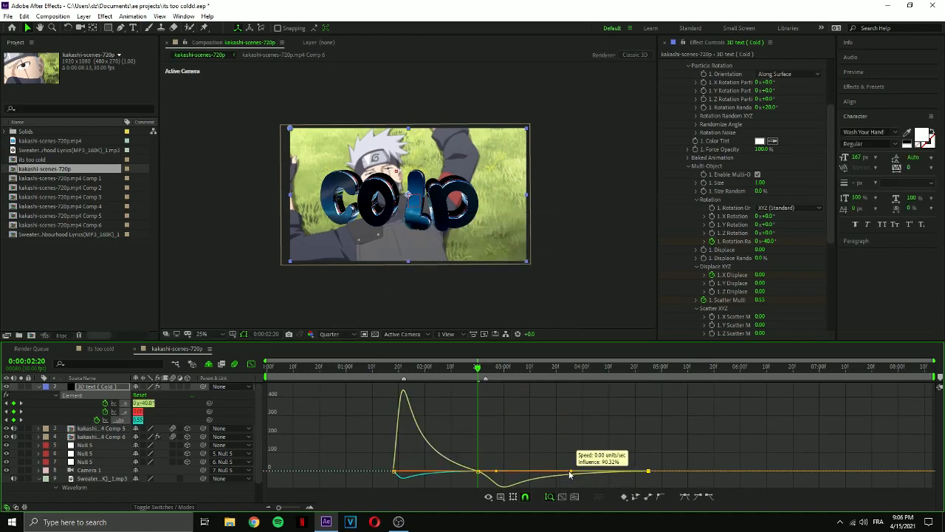
{"action": "left_click_drag", "start_coordinate": [554, 473], "coordinate": [553, 474]}
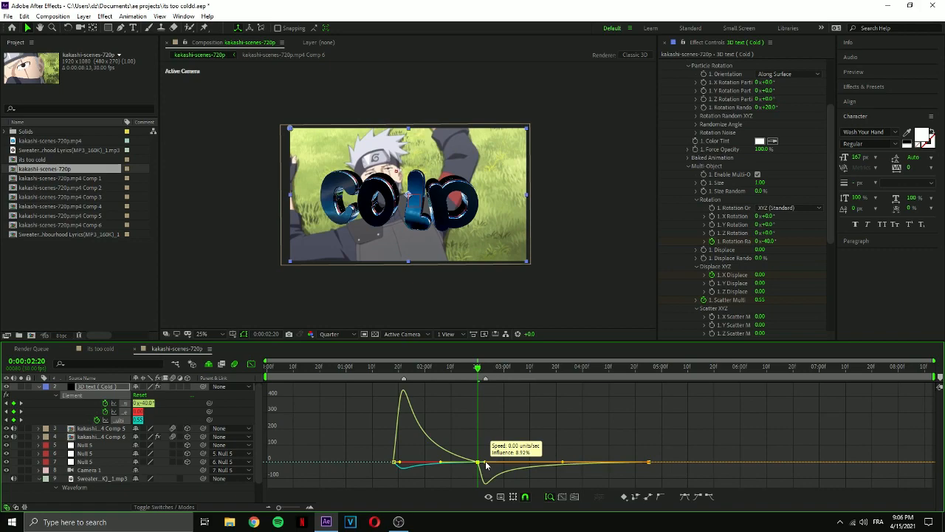
{"action": "left_click_drag", "start_coordinate": [486, 465], "coordinate": [487, 464]}
Preview the text animation from 0:00:01:15 and further shorten the outgoing ease of the 0:00:02:20 keyframes.
{"action": "left_click", "coordinate": [385, 369]}
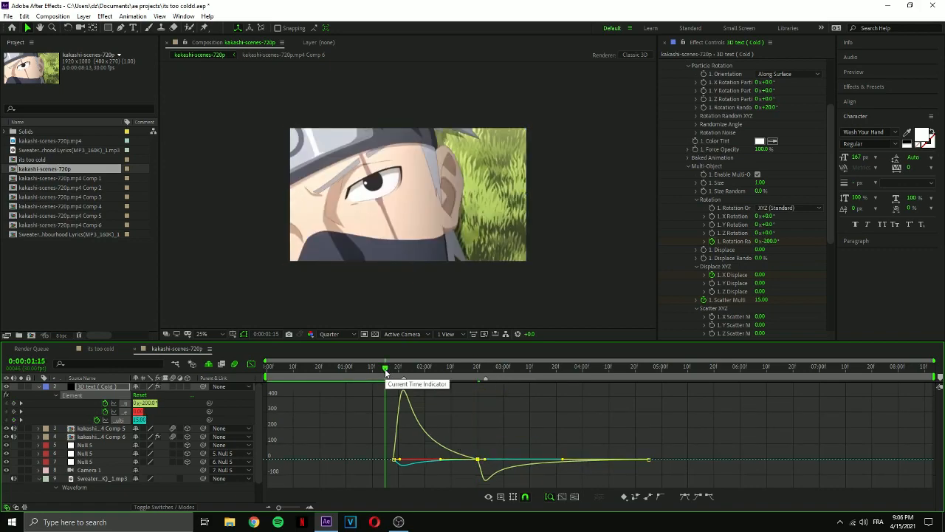
{"action": "key", "text": "space"}
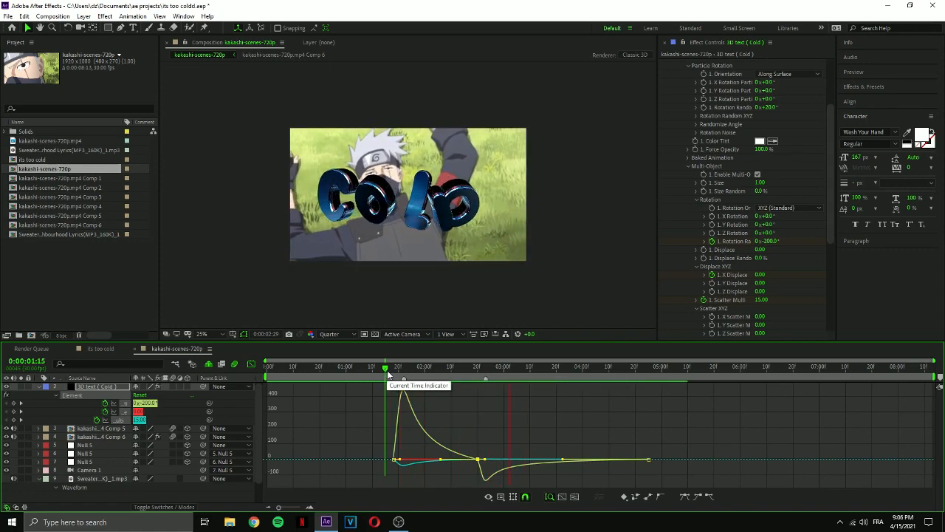
{"action": "left_click", "coordinate": [475, 371]}
{"action": "left_click", "coordinate": [443, 371]}
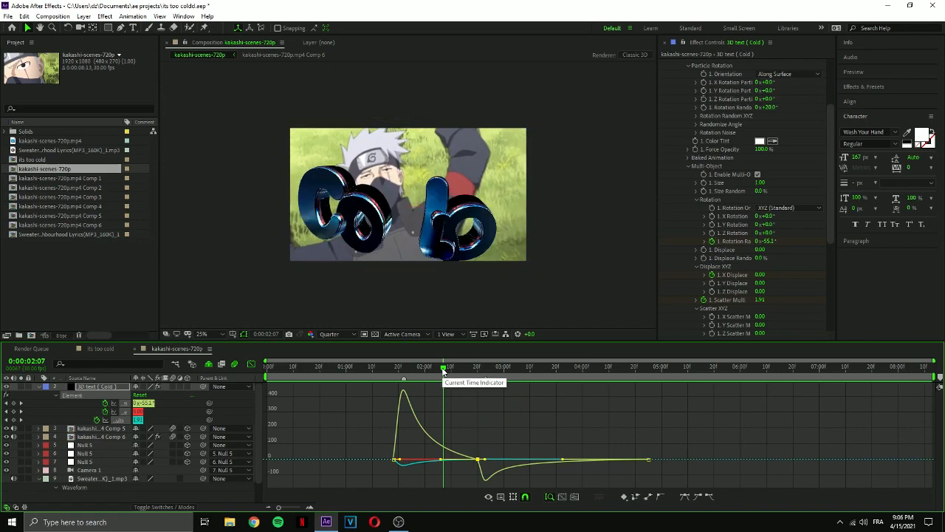
{"action": "left_click", "coordinate": [445, 371]}
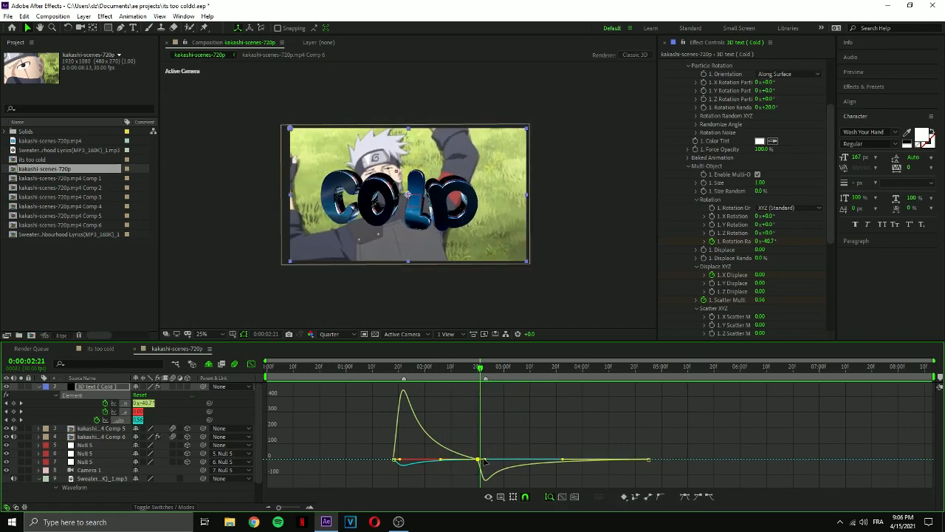
{"action": "left_click_drag", "start_coordinate": [482, 462], "coordinate": [481, 462]}
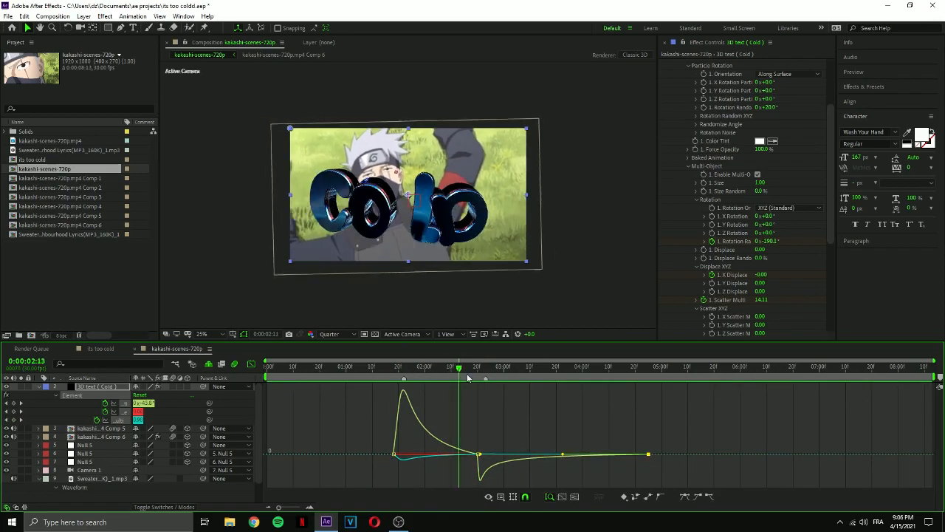
Leave the speed graph and change an option in a further settings group of the COLD text's Element effect.
{"action": "left_click", "coordinate": [252, 363]}
{"action": "scroll", "coordinate": [677, 255], "scroll_direction": "down", "scroll_amount": 5}
{"action": "left_click", "coordinate": [671, 281]}
{"action": "scroll", "coordinate": [678, 266], "scroll_direction": "down", "scroll_amount": 3}
{"action": "left_click", "coordinate": [782, 234]}
{"action": "left_click", "coordinate": [735, 248]}
{"action": "left_click", "coordinate": [783, 234]}
{"action": "scroll", "coordinate": [674, 249], "scroll_direction": "up", "scroll_amount": 3}
{"action": "scroll", "coordinate": [676, 249], "scroll_direction": "up", "scroll_amount": 5}
At 0:00:02:24, create an adjustment layer above the COLD text and apply Magic Bullet Looks to it.
{"action": "left_click_drag", "start_coordinate": [454, 368], "coordinate": [487, 367]}
{"action": "left_click", "coordinate": [440, 409]}
{"action": "key", "text": "ctrl+alt+y"}
{"action": "left_click", "coordinate": [865, 87]}
{"action": "left_click", "coordinate": [890, 100]}
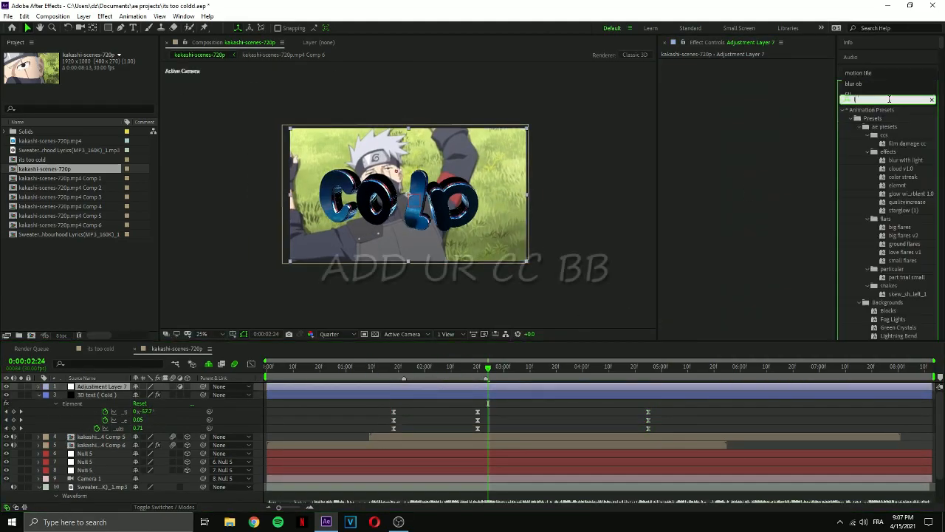
{"action": "type", "text": "looks"}
{"action": "scroll", "coordinate": [377, 309], "scroll_direction": "up", "scroll_amount": 2}
{"action": "double_click", "coordinate": [876, 119]}
Set up the adjustment layer's colour grade in the Magic Bullet Looks editor.
{"action": "left_click", "coordinate": [692, 91]}
{"action": "mouse_move", "coordinate": [926, 442]}
{"action": "scroll", "coordinate": [723, 347], "scroll_direction": "down", "scroll_amount": 2}
{"action": "left_click_drag", "start_coordinate": [842, 277], "coordinate": [339, 436]}
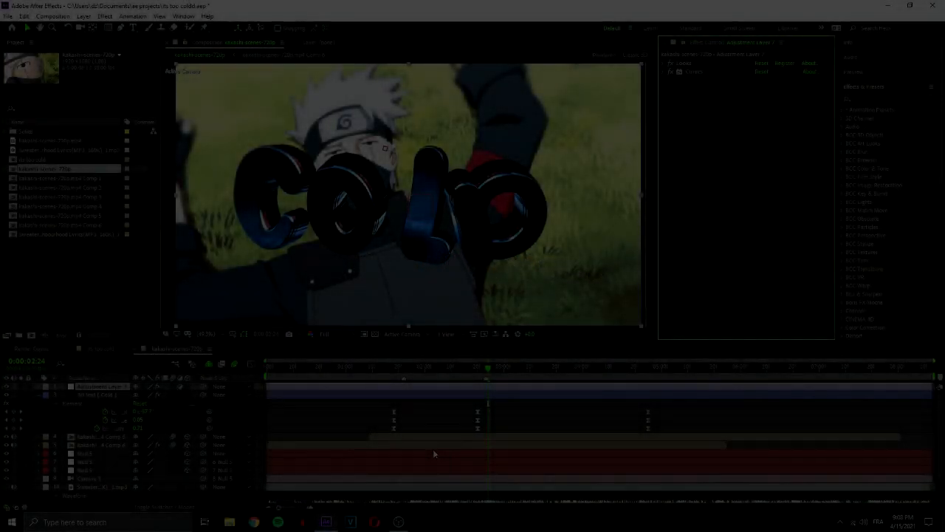
Apply Magic Bullet Looks to the kakashi-scenes-720p.mp4 Comp 5 layer.
{"action": "left_click", "coordinate": [474, 438]}
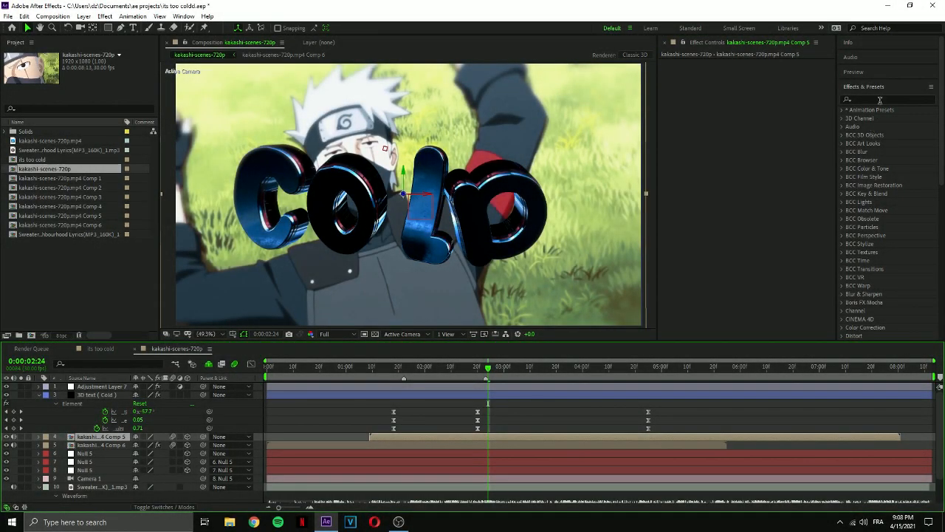
{"action": "left_click", "coordinate": [879, 100]}
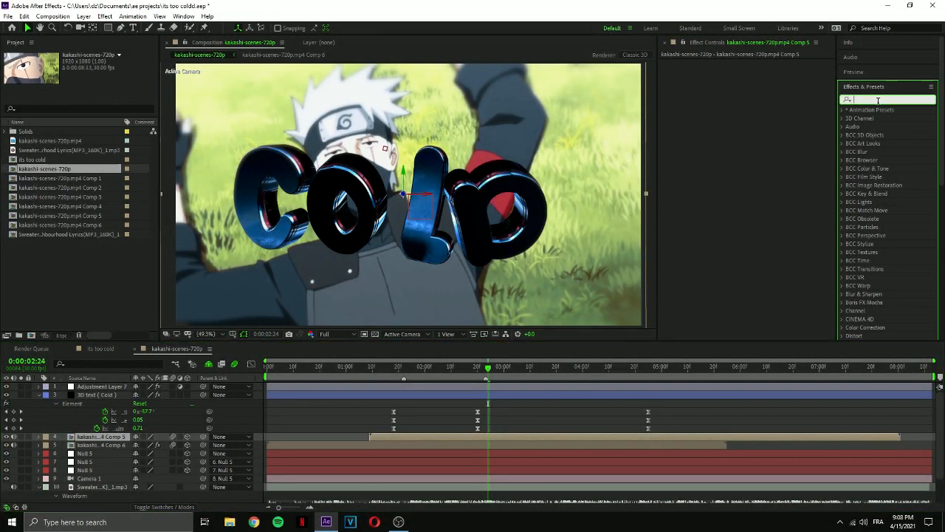
{"action": "type", "text": "looks"}
{"action": "double_click", "coordinate": [887, 118]}
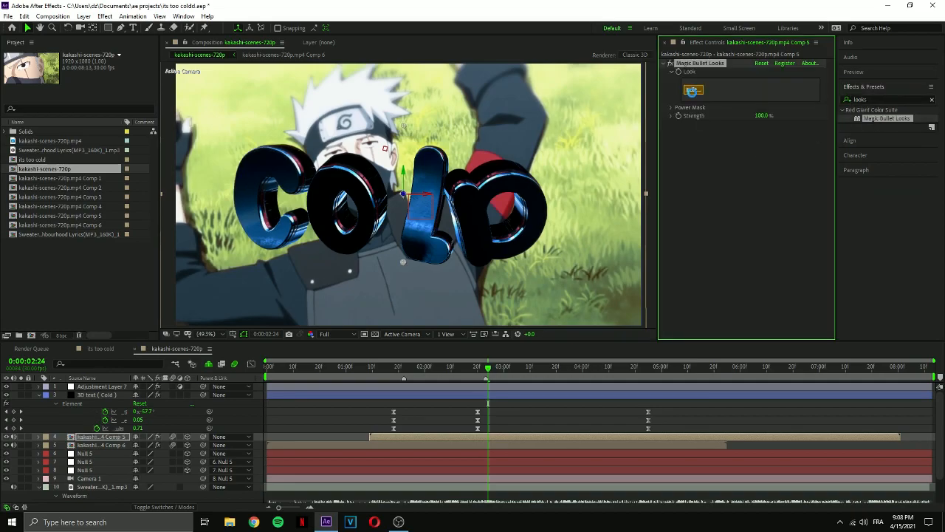
Give the Comp 5 clip a cold, desaturated look that keeps only the red, and collapse its Looks effect.
{"action": "left_click", "coordinate": [693, 91]}
{"action": "double_click", "coordinate": [785, 253]}
{"action": "left_click_drag", "start_coordinate": [855, 127], "coordinate": [867, 104]}
{"action": "left_click_drag", "start_coordinate": [842, 97], "coordinate": [865, 103]}
{"action": "left_click", "coordinate": [905, 503]}
{"action": "left_click", "coordinate": [663, 63]}
Apply the "text 3D effects" preset to the 3D text (Cold) layer and collapse its Glow, Shine and Vibrance effects.
{"action": "left_click", "coordinate": [513, 386]}
{"action": "left_click", "coordinate": [491, 395]}
{"action": "left_click", "coordinate": [869, 99]}
{"action": "type", "text": "tex"}
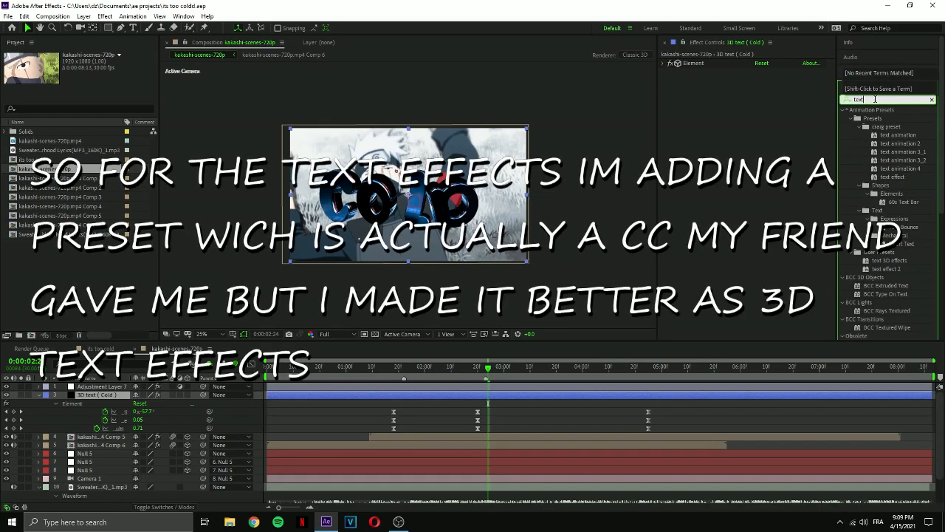
{"action": "type", "text": "t"}
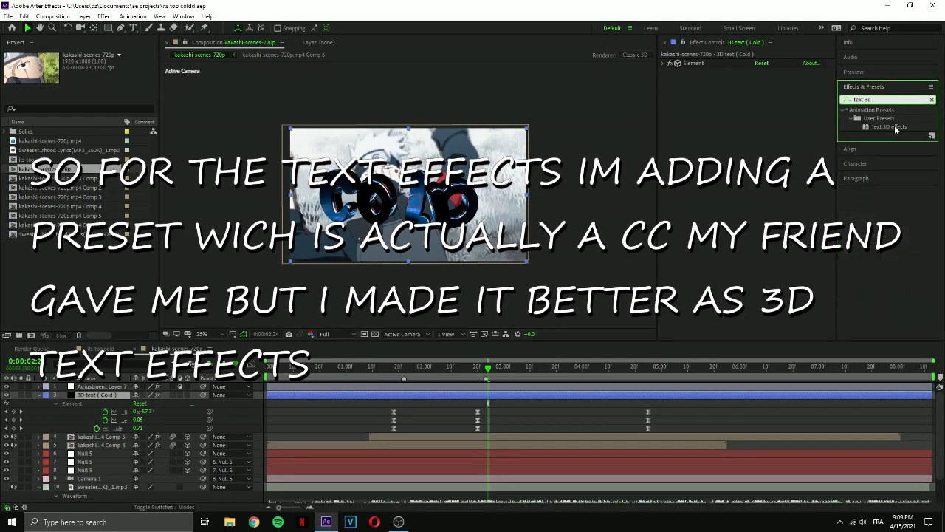
{"action": "double_click", "coordinate": [892, 127]}
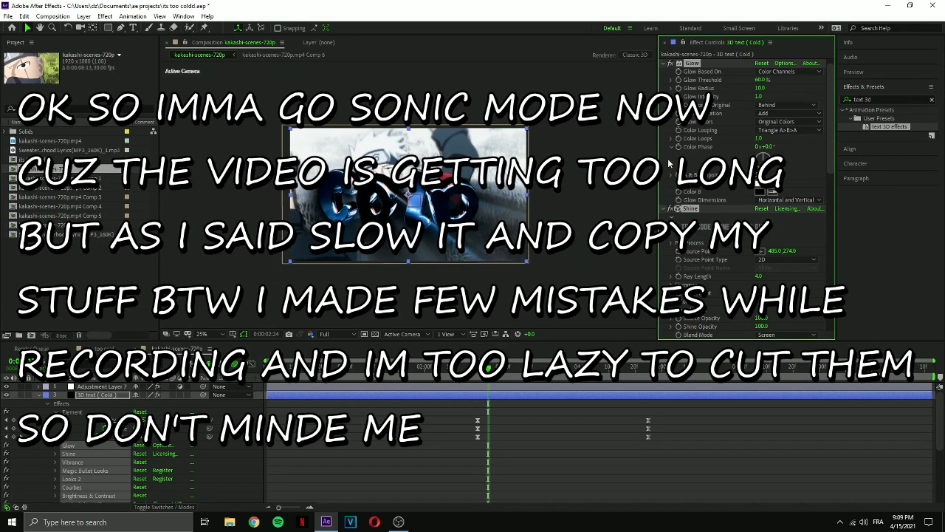
{"action": "left_click", "coordinate": [664, 64]}
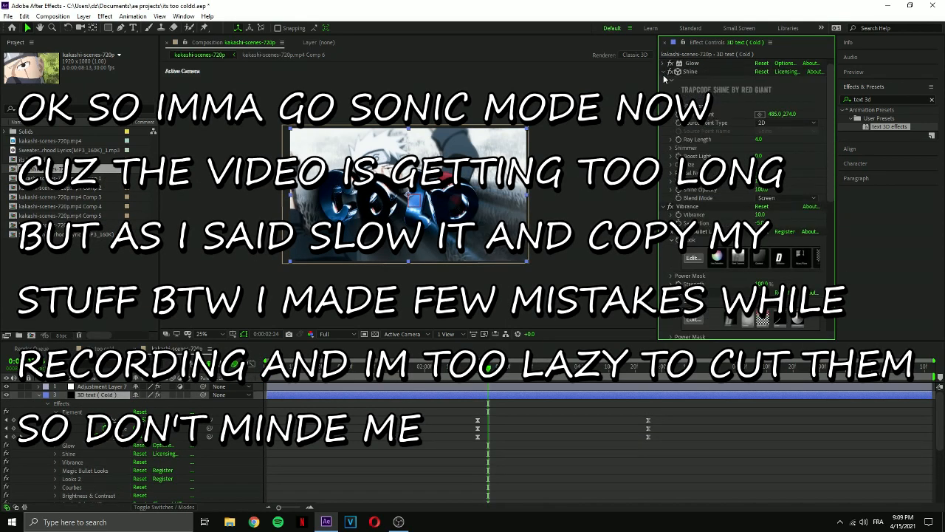
{"action": "left_click", "coordinate": [665, 72]}
{"action": "left_click", "coordinate": [665, 80]}
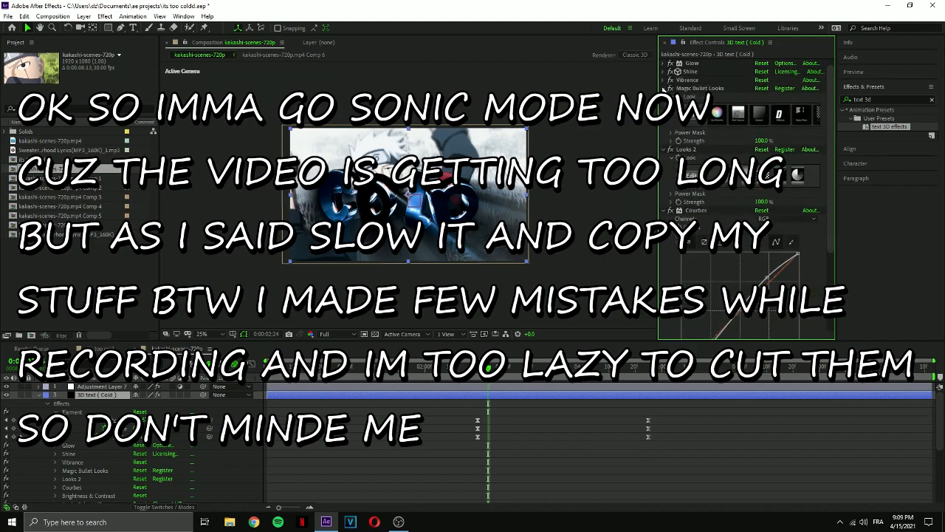
Collapse the Magic Bullet Looks, Looks 2, Courbes and Brightness & Contrast effects on the 3D text (Cold) layer.
{"action": "left_click", "coordinate": [664, 88]}
{"action": "left_click", "coordinate": [664, 105]}
{"action": "left_click", "coordinate": [664, 114]}
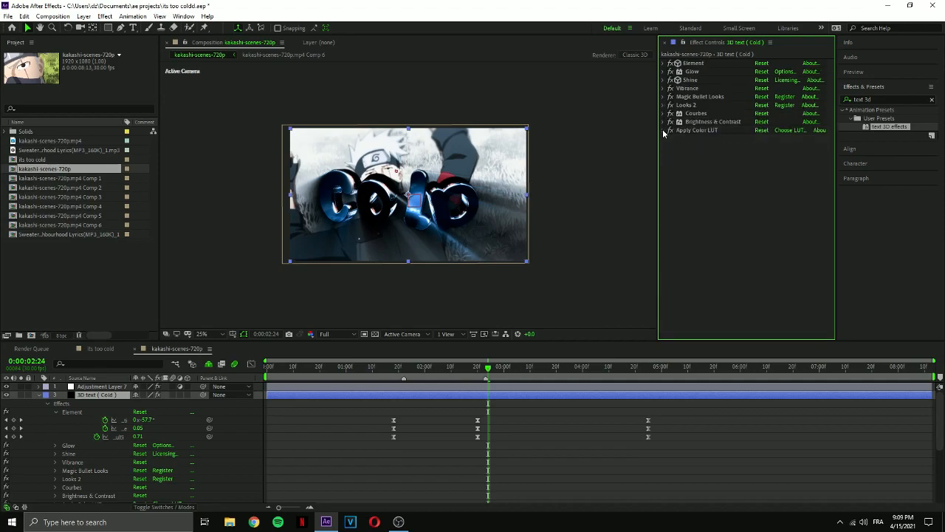
{"action": "left_click_drag", "start_coordinate": [686, 139], "coordinate": [835, 142]}
{"action": "key", "text": "ctrl+d"}
{"action": "key", "text": "ctrl+z"}
{"action": "left_click", "coordinate": [696, 114]}
{"action": "left_click", "coordinate": [663, 79]}
Examine the COLD extrusion and its materials in the Element Scene Setup and close it.
{"action": "left_click_drag", "start_coordinate": [348, 162], "coordinate": [390, 196]}
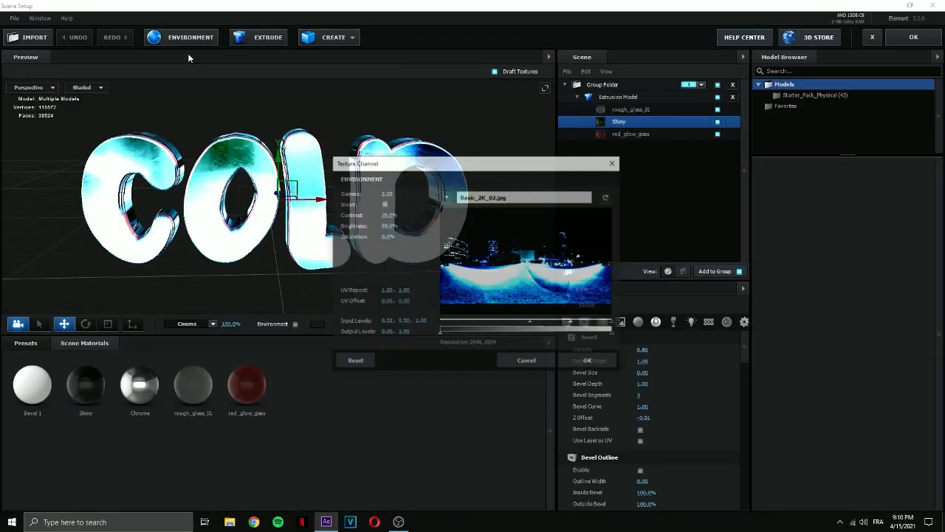
{"action": "left_click", "coordinate": [588, 362]}
{"action": "left_click", "coordinate": [913, 37]}
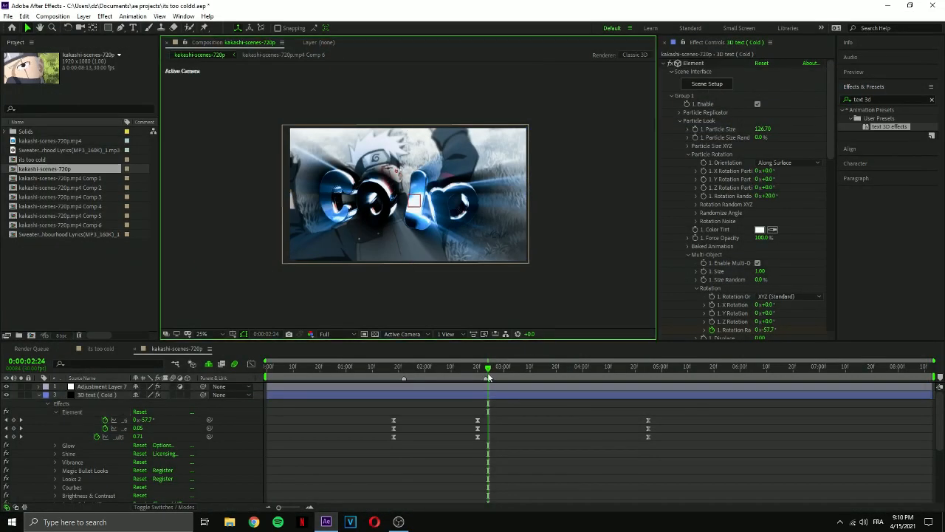
Apply S_AutoPaint with the Van Gogh style to the 3D text (Cold) layer and save the project.
{"action": "left_click", "coordinate": [441, 379]}
{"action": "left_click", "coordinate": [459, 380]}
{"action": "key", "text": "u"}
{"action": "left_click", "coordinate": [422, 379]}
{"action": "left_click", "coordinate": [433, 379]}
{"action": "key", "text": "ctrl+s"}
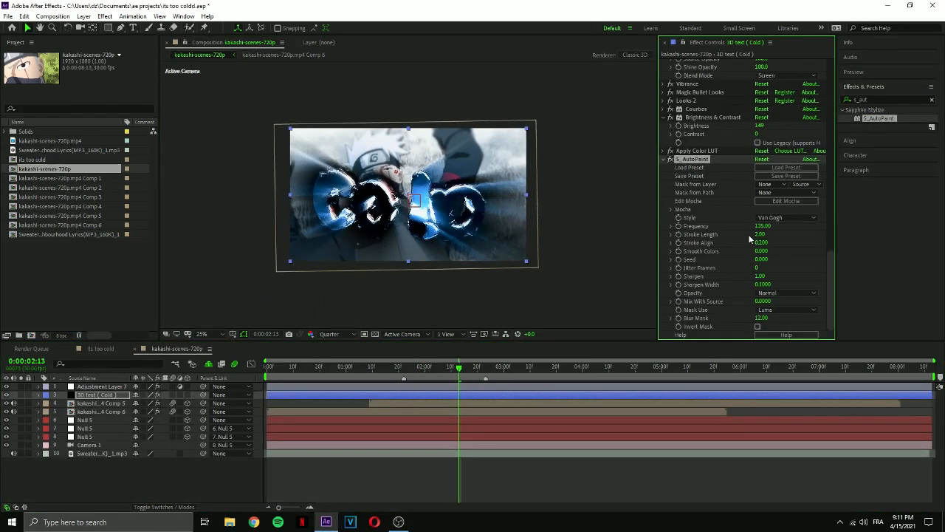
Keyframe the S_AutoPaint Frequency up to 300, ease its speed curve and retime the keyframes.
{"action": "key", "text": "u"}
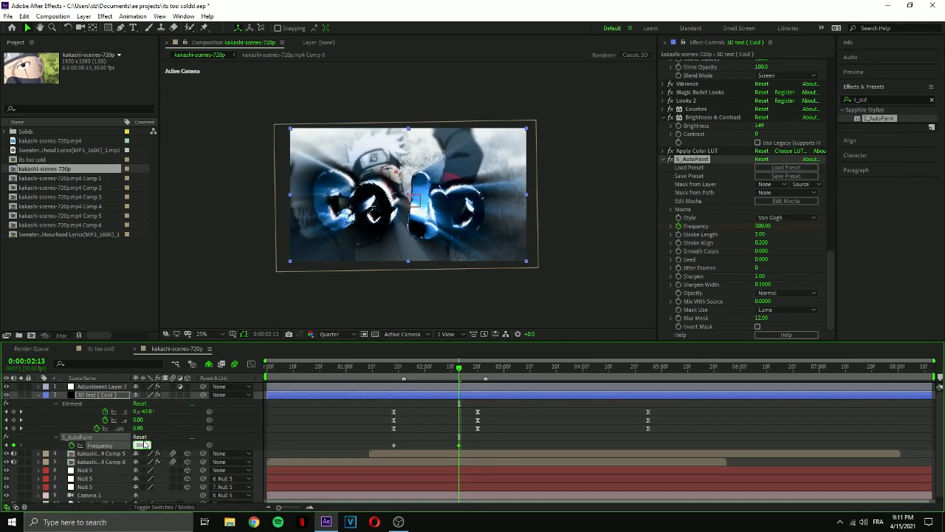
{"action": "left_click", "coordinate": [251, 364]}
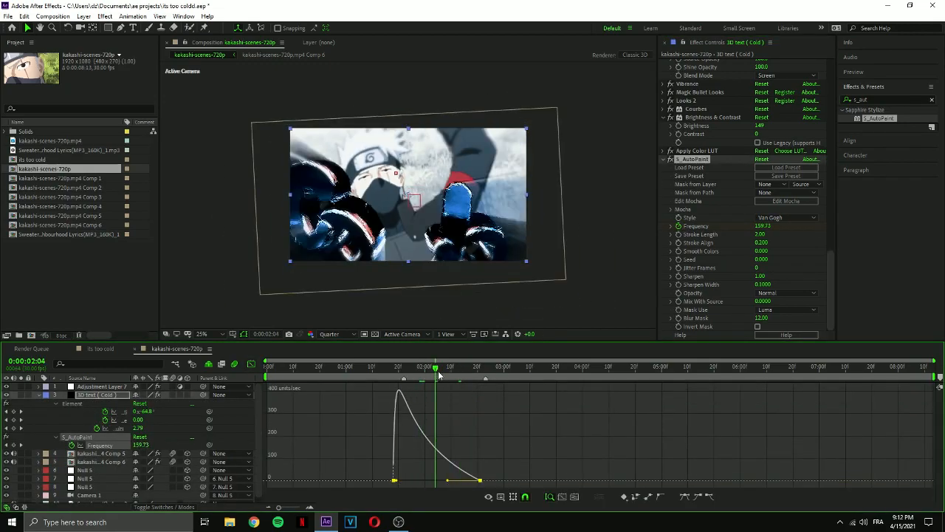
{"action": "left_click", "coordinate": [252, 364]}
{"action": "left_click_drag", "start_coordinate": [394, 445], "coordinate": [418, 446]}
{"action": "left_click_drag", "start_coordinate": [433, 368], "coordinate": [454, 369]}
{"action": "left_click_drag", "start_coordinate": [503, 445], "coordinate": [493, 445]}
Duplicate the 3D text (Cold) layer and remove S_AutoPaint from the lower copy.
{"action": "left_click", "coordinate": [467, 396]}
{"action": "key", "text": "ctrl+d"}
{"action": "left_click", "coordinate": [466, 404]}
{"action": "left_click", "coordinate": [663, 64]}
{"action": "left_click", "coordinate": [693, 141]}
{"action": "key", "text": "Delete"}
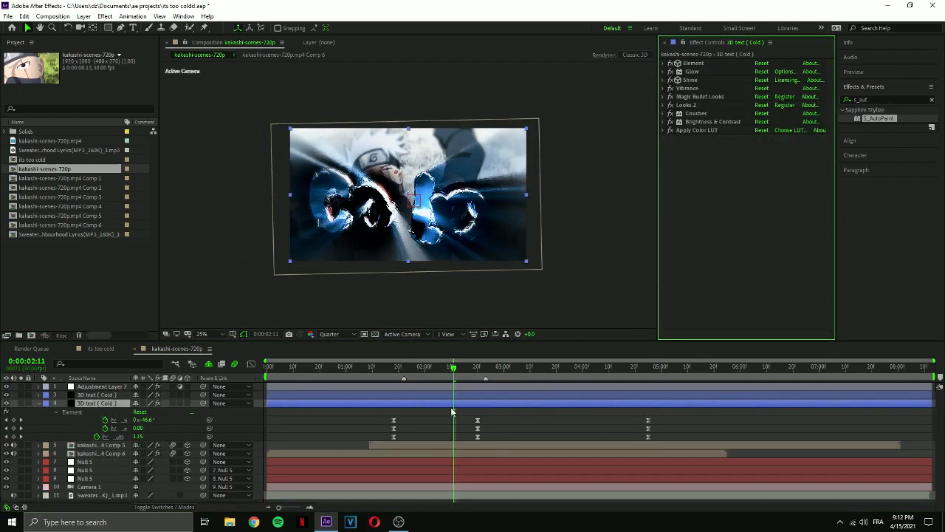
Keyframe the upper 3D text copy's Opacity to fade out from 100% at 0:00:02:13 to 0%.
{"action": "left_click", "coordinate": [451, 396]}
{"action": "key", "text": "t"}
{"action": "left_click", "coordinate": [63, 404]}
{"action": "left_click_drag", "start_coordinate": [138, 403], "coordinate": [93, 411]}
{"action": "left_click", "coordinate": [460, 367]}
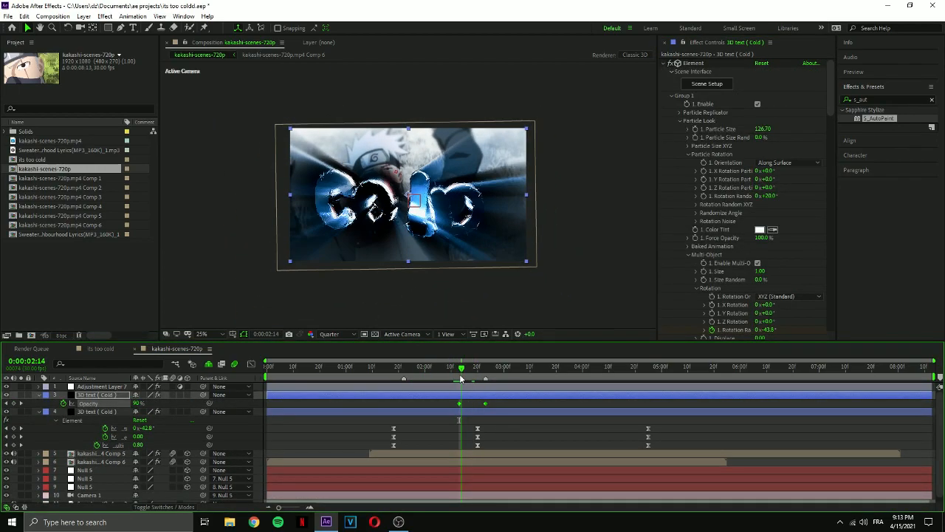
Start the lower 3D text copy at 0:00:02:13 with an opposite opacity fade-in, and ease the fade keyframes.
{"action": "key", "text": "alt+bracketleft"}
{"action": "key", "text": "t"}
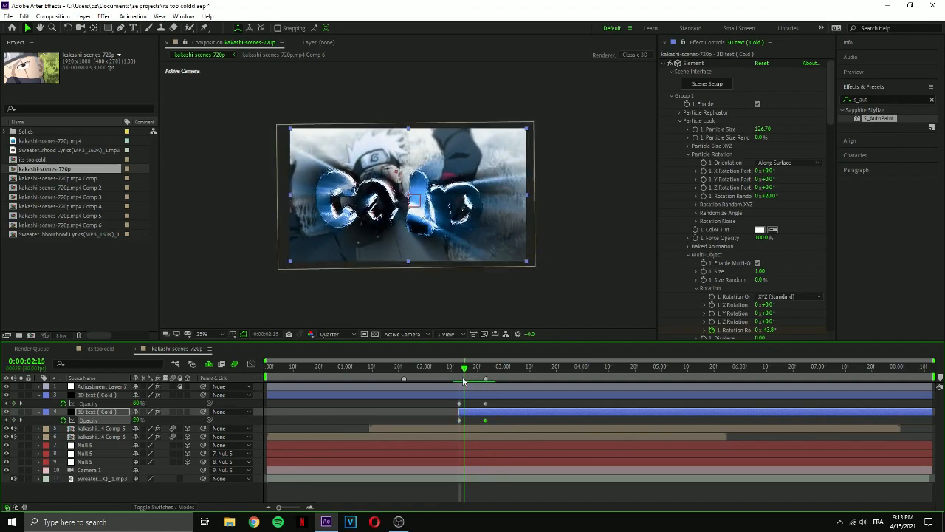
{"action": "left_click_drag", "start_coordinate": [464, 381], "coordinate": [481, 382]}
{"action": "left_click_drag", "start_coordinate": [497, 426], "coordinate": [451, 401]}
{"action": "key", "text": "F9"}
Duplicate the lower 3D text copy and remove the opacity keyframes from the new bottom copy.
{"action": "left_click", "coordinate": [496, 369]}
{"action": "left_click", "coordinate": [491, 413]}
{"action": "key", "text": "ctrl+d"}
{"action": "left_click", "coordinate": [492, 420]}
{"action": "left_click", "coordinate": [63, 428]}
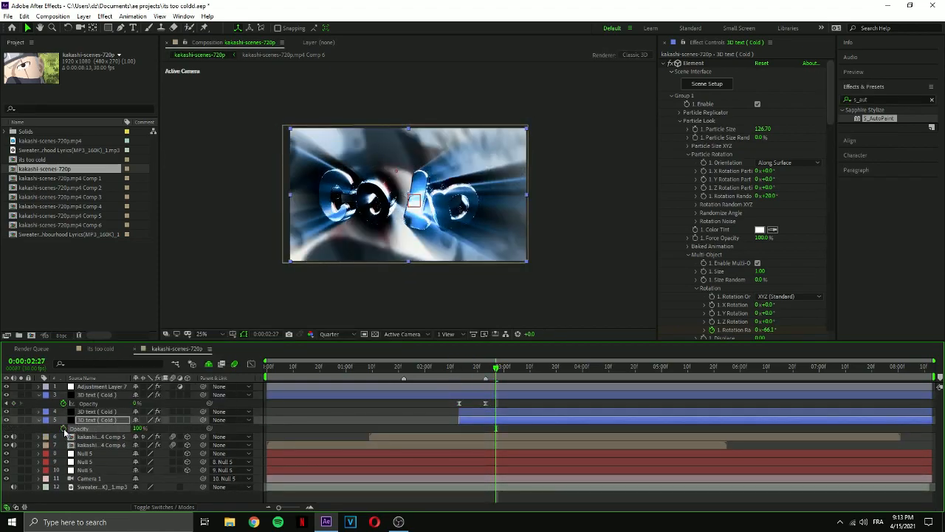
Try to give the bottom 3D text copy an eased opacity fade-in starting at 0:00:02:13.
{"action": "left_click", "coordinate": [63, 428]}
{"action": "left_click", "coordinate": [459, 369]}
{"action": "left_click_drag", "start_coordinate": [139, 428], "coordinate": [92, 428]}
{"action": "key", "text": "alt+bracketleft"}
{"action": "left_click_drag", "start_coordinate": [497, 433], "coordinate": [451, 425]}
{"action": "key", "text": "F9"}
{"action": "left_click", "coordinate": [509, 369]}
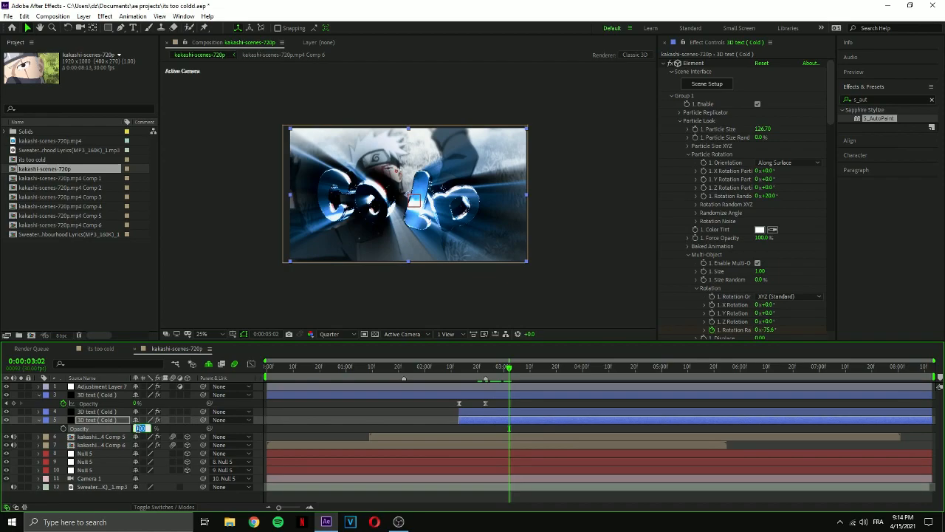
{"action": "left_click_drag", "start_coordinate": [158, 429], "coordinate": [165, 428]}
Apply Hue/Saturation to the bottom 3D text copy with Master Saturation -100, and set its opacity to 70%.
{"action": "left_click", "coordinate": [878, 99]}
{"action": "type", "text": "hue"}
{"action": "left_click", "coordinate": [664, 64]}
{"action": "left_click", "coordinate": [663, 72]}
{"action": "left_click", "coordinate": [663, 80]}
{"action": "double_click", "coordinate": [902, 177]}
{"action": "left_click_drag", "start_coordinate": [751, 229], "coordinate": [663, 240]}
{"action": "key", "text": "t"}
{"action": "left_click", "coordinate": [138, 429]}
{"action": "type", "text": "70"}
Colorize the Shine rays red on the middle 3D text copy and save the project.
{"action": "left_click", "coordinate": [511, 413]}
{"action": "left_click", "coordinate": [664, 64]}
{"action": "left_click", "coordinate": [663, 72]}
{"action": "left_click", "coordinate": [663, 104]}
{"action": "left_click", "coordinate": [786, 181]}
{"action": "left_click", "coordinate": [825, 236]}
{"action": "left_click", "coordinate": [432, 422]}
{"action": "left_click_drag", "start_coordinate": [447, 368], "coordinate": [501, 368]}
{"action": "left_click", "coordinate": [788, 182]}
{"action": "left_click", "coordinate": [803, 170]}
{"action": "key", "text": "ctrl+s"}
Try Shine Colorize presets, including Chemistry, on the top 3D text copy.
{"action": "left_click", "coordinate": [457, 369]}
{"action": "left_click", "coordinate": [473, 395]}
{"action": "scroll", "coordinate": [720, 207], "scroll_direction": "down", "scroll_amount": 10}
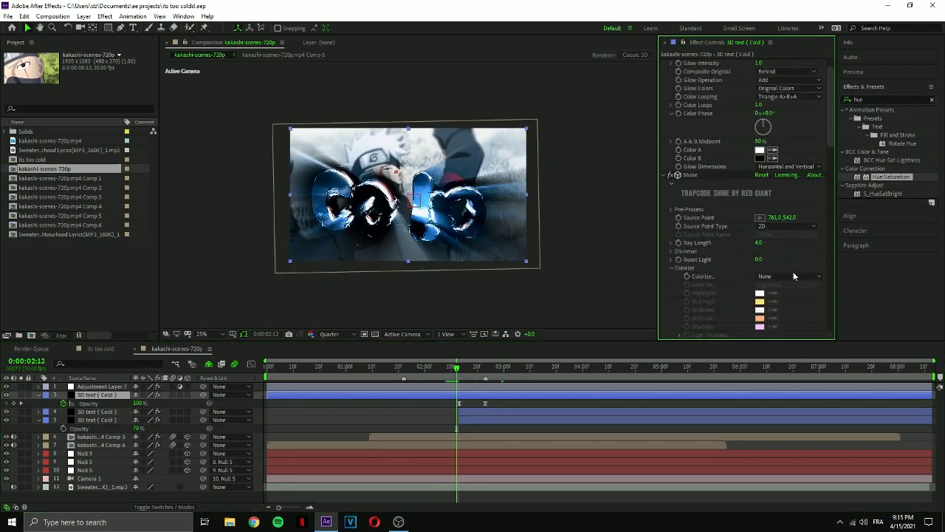
{"action": "left_click", "coordinate": [779, 276]}
{"action": "left_click", "coordinate": [806, 203]}
{"action": "left_click", "coordinate": [779, 277]}
{"action": "left_click", "coordinate": [810, 181]}
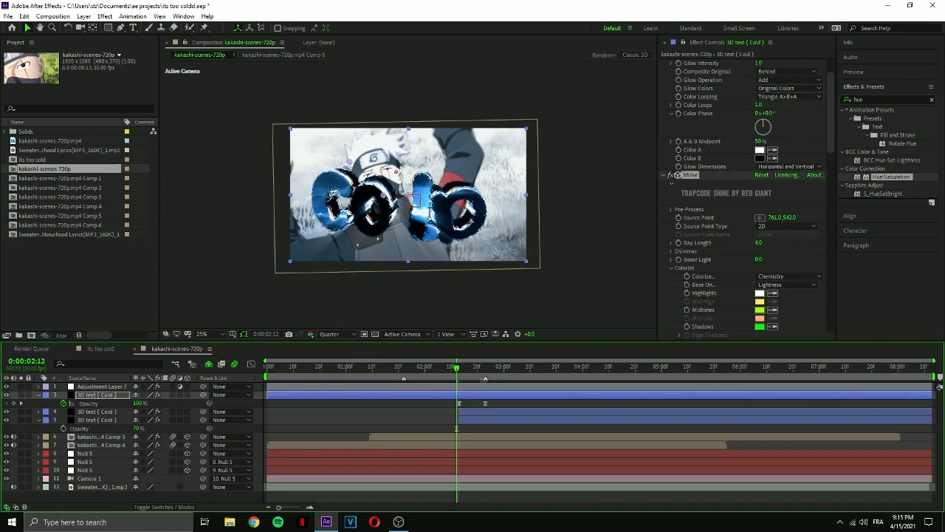
Extend the bottom 3D text copy back to near the composition's start and scale it to 118%.
{"action": "left_click", "coordinate": [459, 369]}
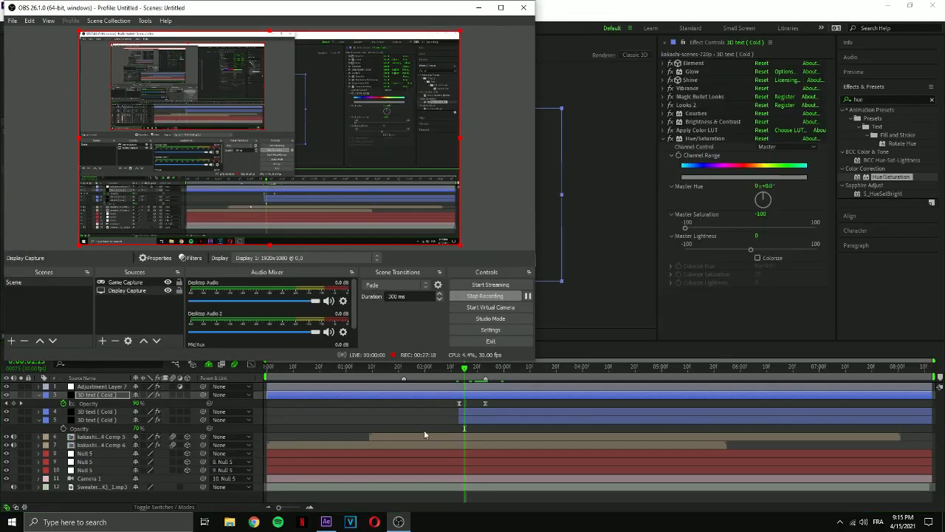
{"action": "left_click", "coordinate": [424, 430]}
{"action": "left_click_drag", "start_coordinate": [459, 419], "coordinate": [341, 419]}
{"action": "key", "text": "s"}
{"action": "left_click_drag", "start_coordinate": [149, 429], "coordinate": [142, 429]}
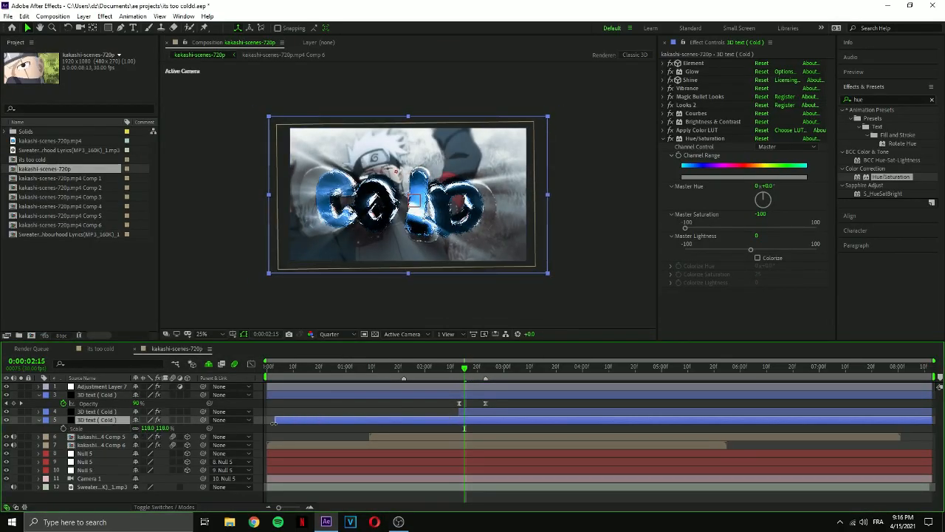
{"action": "key", "text": "space"}
{"action": "mouse_move", "coordinate": [468, 372]}
{"action": "left_mouse_down"}
{"action": "mouse_move", "coordinate": [446, 372]}
{"action": "mouse_move", "coordinate": [468, 371]}
{"action": "left_mouse_up"}
Keyframe the second null's Position to a Z value of 360 at 0:00:03:04 and ease the keyframes.
{"action": "left_click", "coordinate": [85, 461]}
{"action": "key", "text": "p"}
{"action": "left_click", "coordinate": [64, 470]}
{"action": "scroll", "coordinate": [484, 470], "scroll_direction": "up", "scroll_amount": 1}
{"action": "left_click", "coordinate": [544, 369]}
{"action": "left_click_drag", "start_coordinate": [155, 469], "coordinate": [334, 469]}
{"action": "left_click_drag", "start_coordinate": [560, 473], "coordinate": [454, 468]}
{"action": "key", "text": "F9"}
{"action": "key", "text": "shift+F3"}
{"action": "key", "text": "shift+F3"}
Keyframe the topmost null's Position to a Z value of 699, stretch the end keyframe to about 0:00:05:13 and preview.
{"action": "left_click", "coordinate": [476, 453]}
{"action": "key", "text": "p"}
{"action": "left_click", "coordinate": [64, 462]}
{"action": "left_click_drag", "start_coordinate": [528, 462], "coordinate": [464, 462]}
{"action": "left_click_drag", "start_coordinate": [164, 462], "coordinate": [192, 461]}
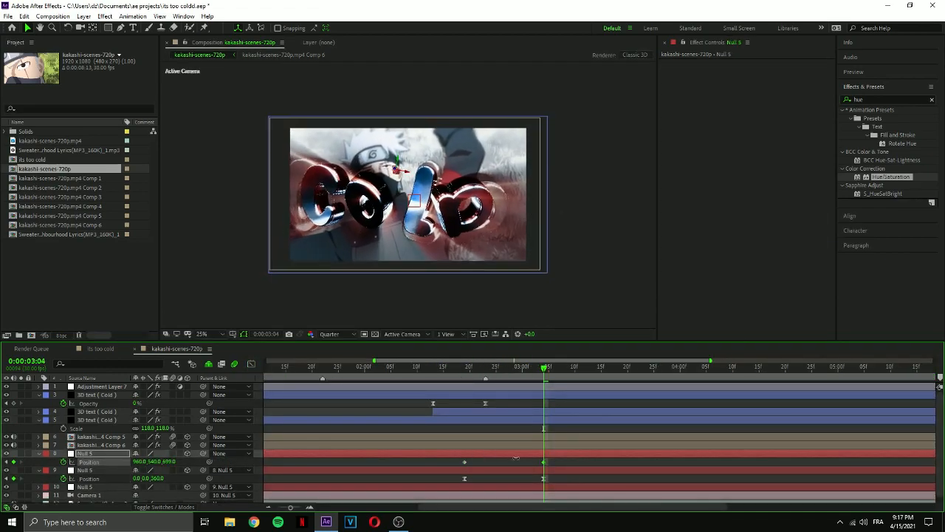
{"action": "left_click_drag", "start_coordinate": [545, 462], "coordinate": [907, 463]}
{"action": "scroll", "coordinate": [618, 470], "scroll_direction": "down", "scroll_amount": 3}
{"action": "left_click", "coordinate": [442, 368]}
{"action": "key", "text": "space"}
{"action": "key", "text": "space"}
{"action": "key", "text": "ctrl+y"}
{"action": "type", "text": "part"}
{"action": "key", "text": "Return"}
Copy the two Solid 1 particle layers from the its too cold composition into kakashi-scenes-720p and show their keyframes.
{"action": "left_click", "coordinate": [100, 348]}
{"action": "left_click", "coordinate": [94, 398]}
{"action": "left_click", "coordinate": [94, 406], "text": "ctrl"}
{"action": "key", "text": "ctrl+c"}
{"action": "left_click", "coordinate": [177, 349]}
{"action": "key", "text": "Delete"}
{"action": "key", "text": "ctrl+v"}
{"action": "left_click_drag", "start_coordinate": [512, 458], "coordinate": [381, 456]}
{"action": "key", "text": "u"}
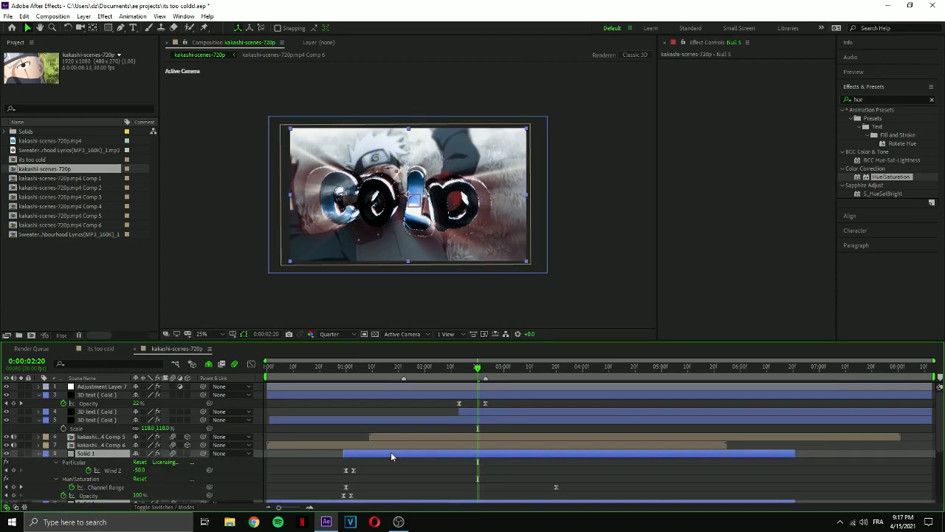
Try retiming the pasted Solid 1 particle layers, preview them and delete both.
{"action": "key", "text": "ctrl+z"}
{"action": "scroll", "coordinate": [413, 456], "scroll_direction": "down", "scroll_amount": 2}
{"action": "scroll", "coordinate": [427, 456], "scroll_direction": "up", "scroll_amount": 1}
{"action": "left_click_drag", "start_coordinate": [587, 403], "coordinate": [416, 384]}
{"action": "scroll", "coordinate": [416, 384], "scroll_direction": "down", "scroll_amount": 1}
{"action": "left_click", "coordinate": [595, 368]}
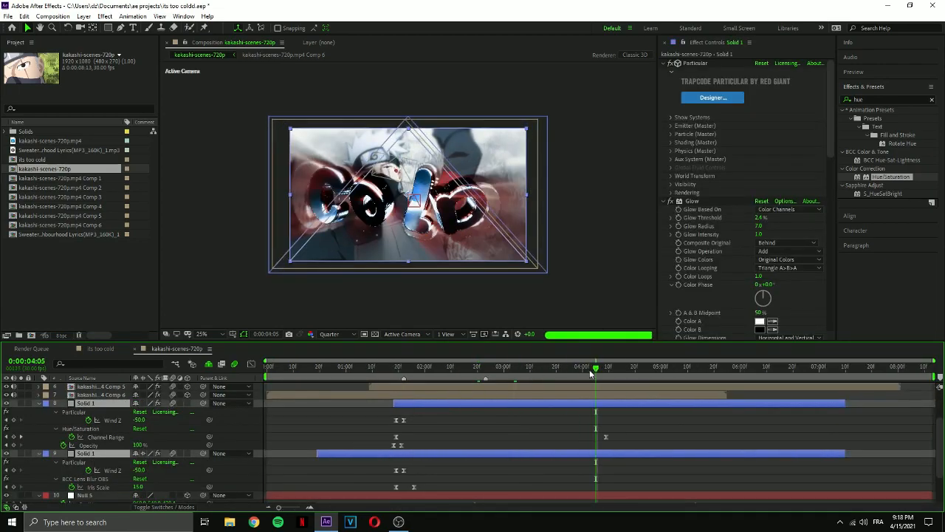
{"action": "key", "text": "Delete"}
Create a new solid for the particles and check its place in the timeline.
{"action": "left_click", "coordinate": [437, 430]}
{"action": "key", "text": "ctrl+y"}
{"action": "key", "text": "Return"}
{"action": "left_click_drag", "start_coordinate": [595, 369], "coordinate": [540, 378]}
Apply Trapcode Particular to the new particle solid.
{"action": "left_click", "coordinate": [886, 99]}
{"action": "type", "text": "part"}
{"action": "left_click", "coordinate": [933, 99]}
{"action": "left_click", "coordinate": [105, 16]}
{"action": "left_click", "coordinate": [728, 141]}
{"action": "left_click", "coordinate": [105, 17]}
{"action": "mouse_move", "coordinate": [122, 396]}
{"action": "left_click", "coordinate": [251, 461]}
Set up cloud-like particles with Wind X 340, Wind Y -102 and Wind Z 2316 in the Particular Designer and browse its presets.
{"action": "left_click", "coordinate": [711, 99]}
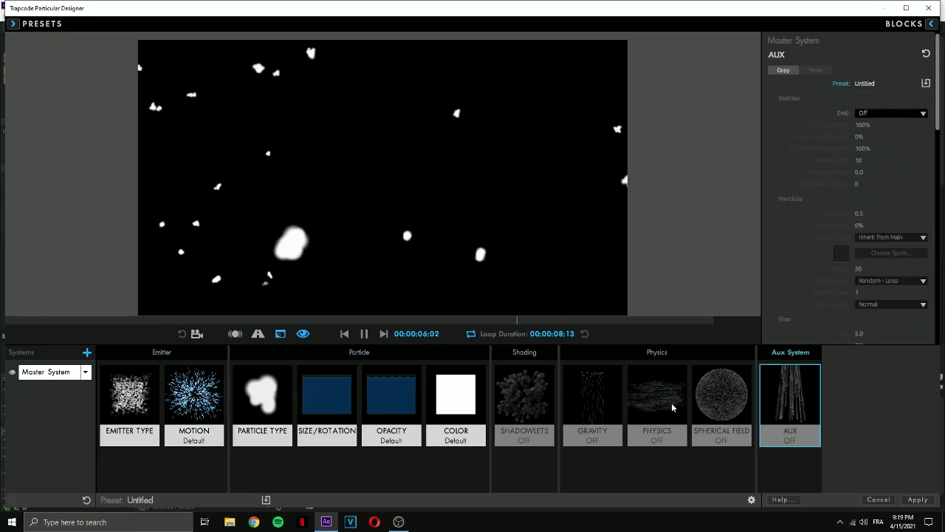
{"action": "left_click", "coordinate": [657, 403]}
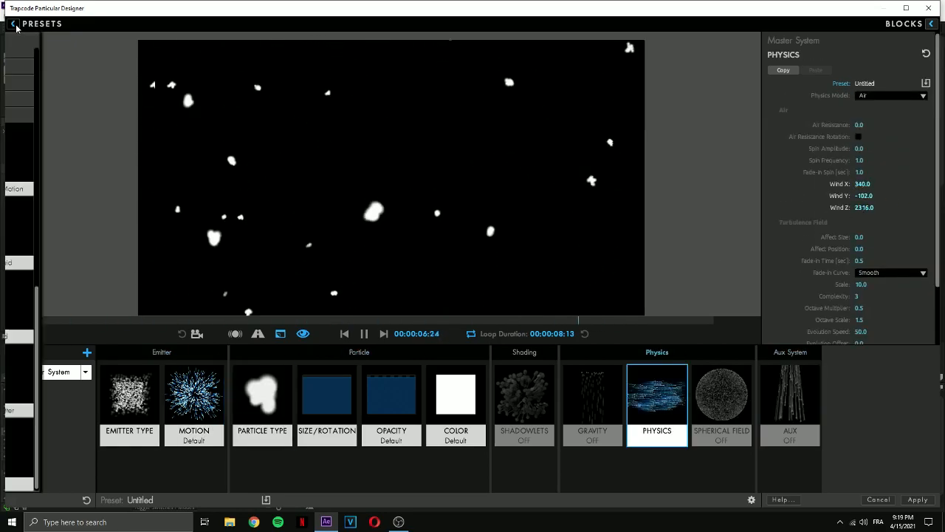
{"action": "left_click", "coordinate": [13, 24]}
{"action": "scroll", "coordinate": [28, 341], "scroll_direction": "down", "scroll_amount": 10}
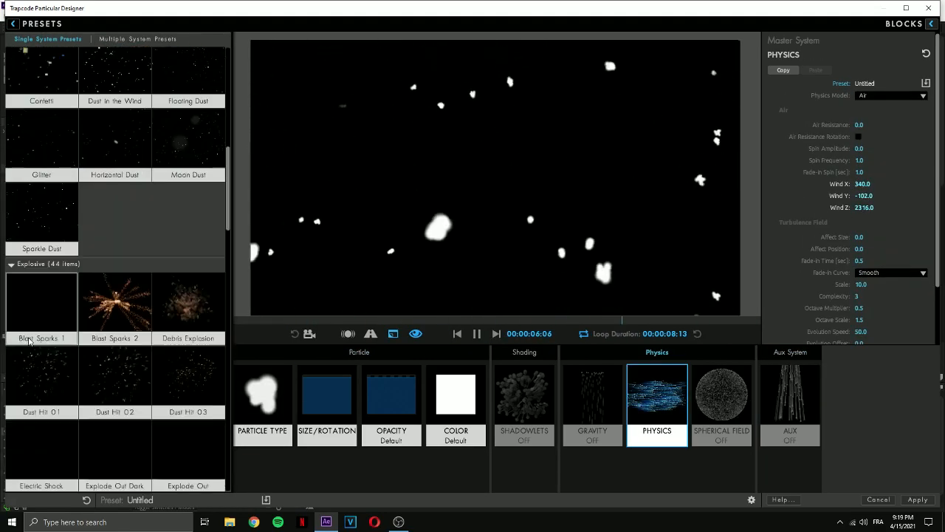
{"action": "scroll", "coordinate": [28, 341], "scroll_direction": "down", "scroll_amount": 5}
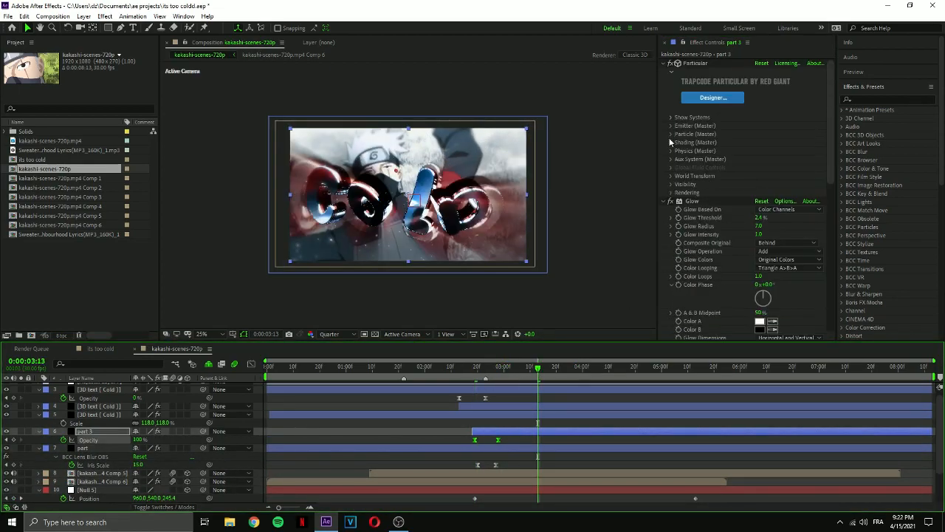
Set the part 3 layer's World Transform Z Offset to -100 in Particular, preview the animation and save the project.
{"action": "left_click", "coordinate": [671, 151]}
{"action": "scroll", "coordinate": [669, 206], "scroll_direction": "down", "scroll_amount": 1}
{"action": "scroll", "coordinate": [691, 248], "scroll_direction": "down", "scroll_amount": 1}
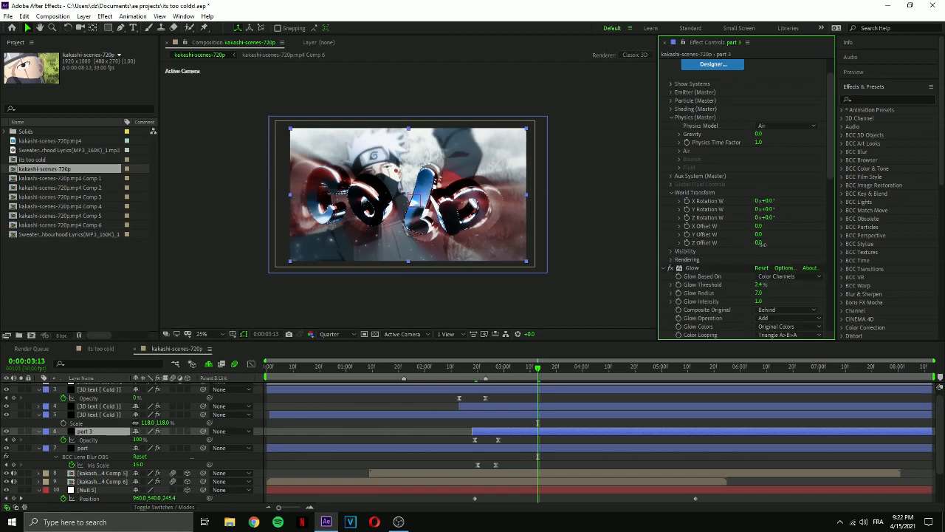
{"action": "left_click_drag", "start_coordinate": [538, 372], "coordinate": [487, 371]}
{"action": "key", "text": "space"}
{"action": "key", "text": "space"}
{"action": "key", "text": "ctrl+s"}
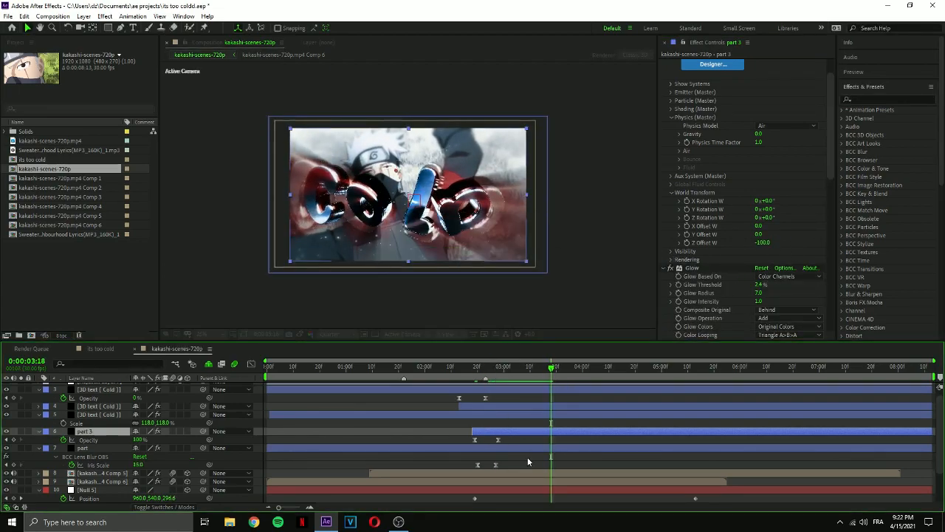
Apply S_Vignette to the kakashi-scenes-720p.mp4 Comp 5 layer.
{"action": "left_click", "coordinate": [550, 473]}
{"action": "left_click", "coordinate": [867, 99]}
{"action": "type", "text": "s_vig"}
{"action": "double_click", "coordinate": [877, 118]}
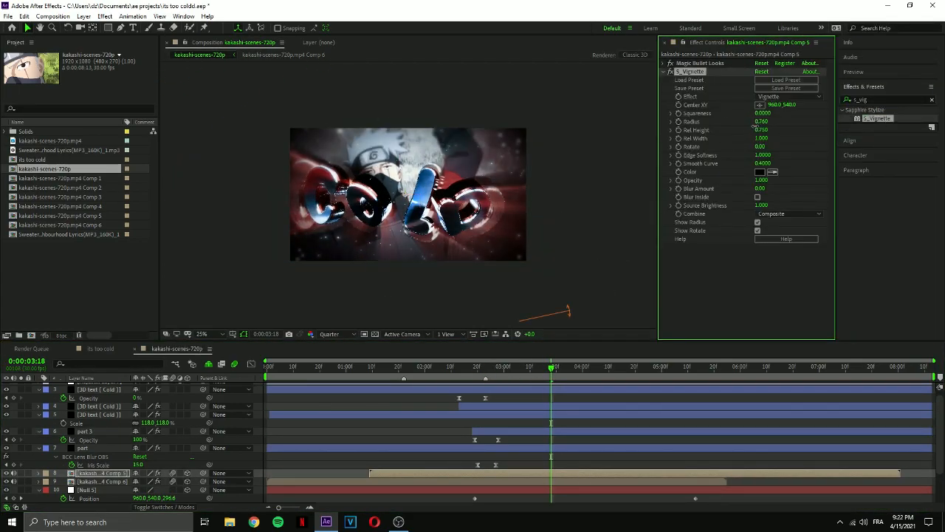
Adjust and keyframe the S_Vignette Radius on the kakashi-scenes-720p.mp4 Comp 5 layer.
{"action": "key", "text": "u"}
{"action": "left_click_drag", "start_coordinate": [762, 122], "coordinate": [783, 121]}
{"action": "left_click_drag", "start_coordinate": [551, 489], "coordinate": [617, 490]}
{"action": "left_click", "coordinate": [502, 448]}
On the part 3 layer, move the S_Vignette center to 1260.7, 1057.0 and raise its Source Brightness to 1.920.
{"action": "left_click", "coordinate": [528, 433]}
{"action": "left_click_drag", "start_coordinate": [399, 185], "coordinate": [445, 257]}
{"action": "scroll", "coordinate": [701, 230], "scroll_direction": "down", "scroll_amount": 12}
{"action": "left_click", "coordinate": [762, 270]}
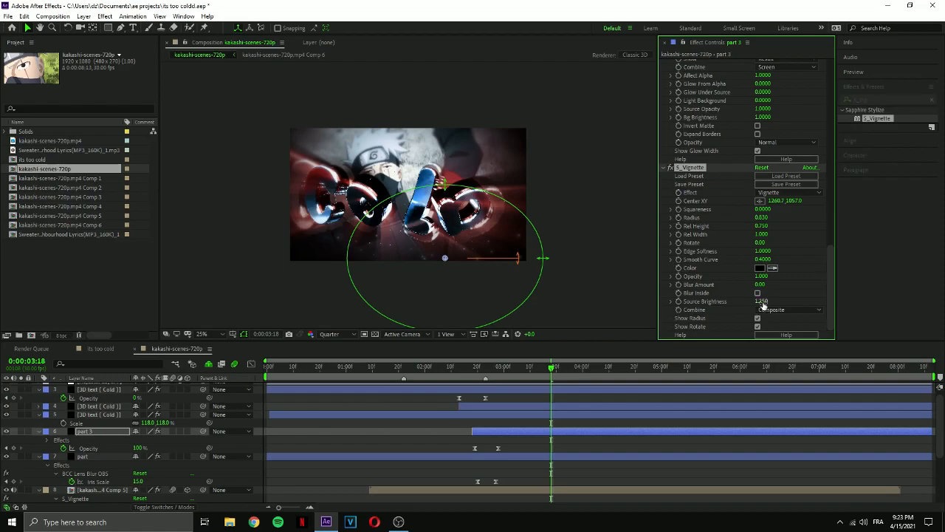
{"action": "left_click_drag", "start_coordinate": [764, 305], "coordinate": [813, 304]}
Preview the animation from 0:00:02:14 and review the Position keyframes of the Null 5 layers.
{"action": "left_click", "coordinate": [574, 445]}
{"action": "key", "text": "u"}
{"action": "left_click_drag", "start_coordinate": [553, 372], "coordinate": [462, 375]}
{"action": "key", "text": "space"}
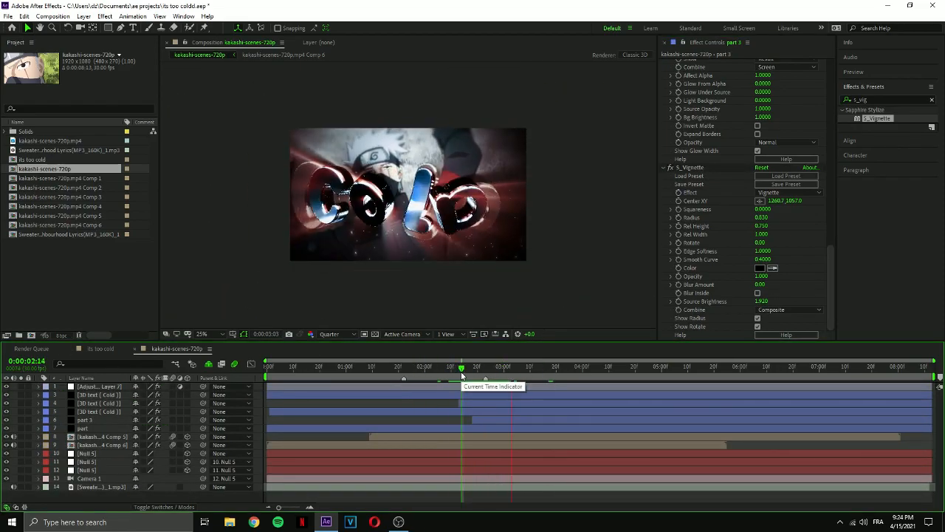
{"action": "left_click", "coordinate": [521, 461]}
{"action": "left_click", "coordinate": [452, 367]}
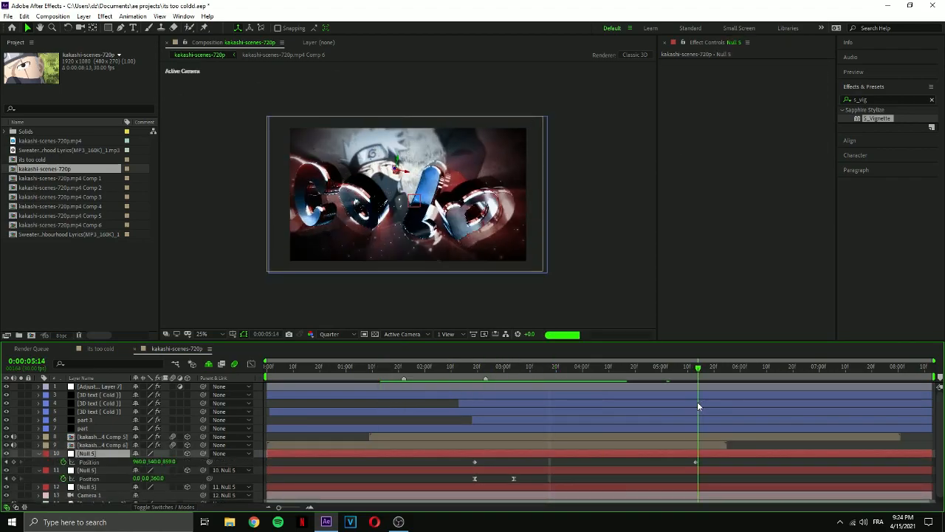
{"action": "left_click_drag", "start_coordinate": [460, 368], "coordinate": [457, 371]}
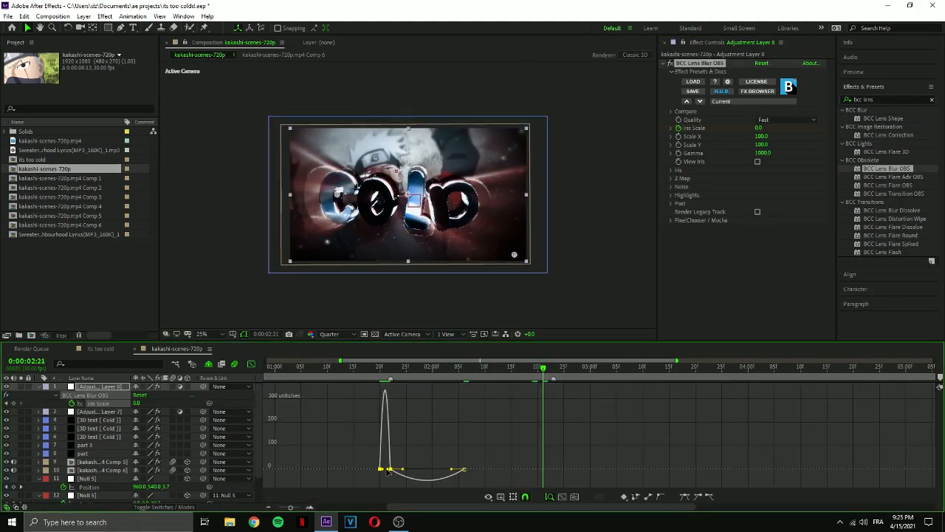
Refine the BCC Lens Blur OBS Iris Scale animation on Adjustment Layer 8 so the blur eases out to 0, and preview it.
{"action": "left_click_drag", "start_coordinate": [387, 470], "coordinate": [392, 477]}
{"action": "left_click_drag", "start_coordinate": [451, 469], "coordinate": [428, 470]}
{"action": "left_click_drag", "start_coordinate": [411, 372], "coordinate": [376, 373]}
{"action": "key", "text": "space"}
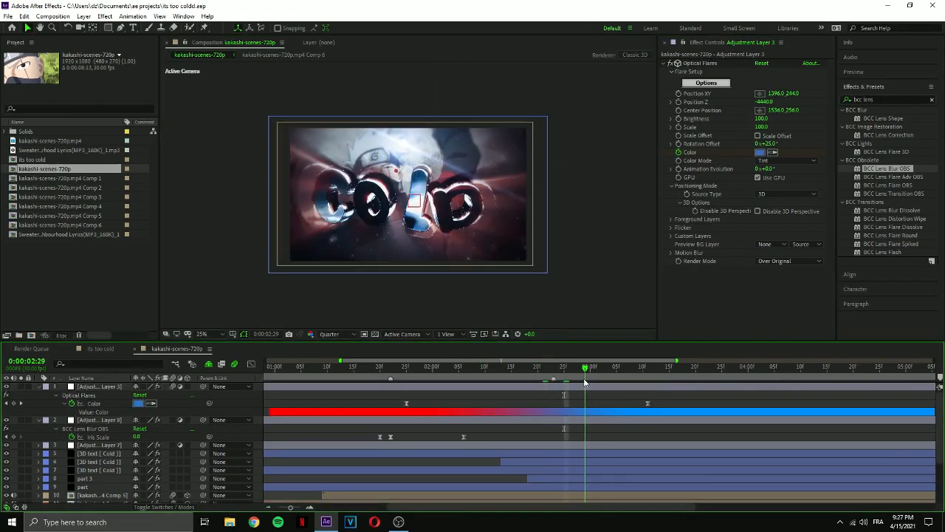
Fit the composition in the viewer and add the expression wiggle(0.8,0.8) to Camera 1's Orientation.
{"action": "left_click", "coordinate": [201, 334]}
{"action": "left_click", "coordinate": [222, 170]}
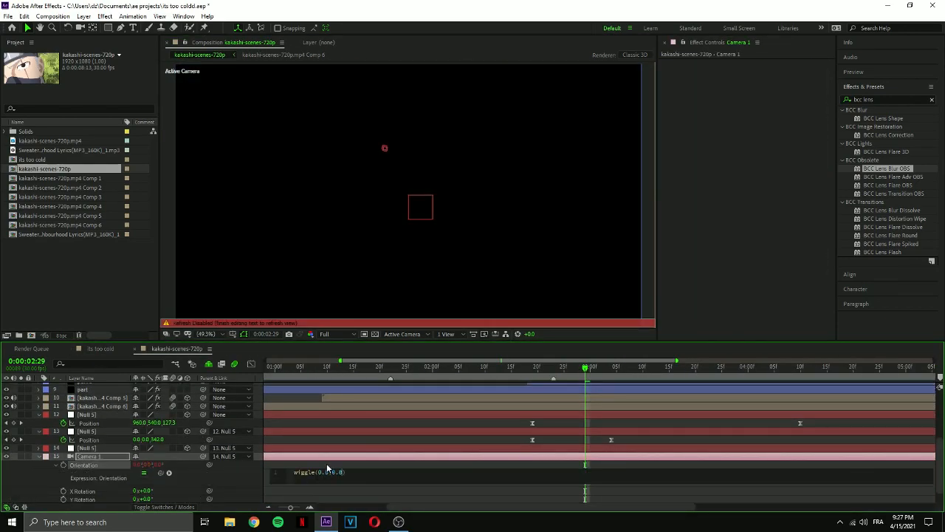
{"action": "left_click", "coordinate": [478, 387]}
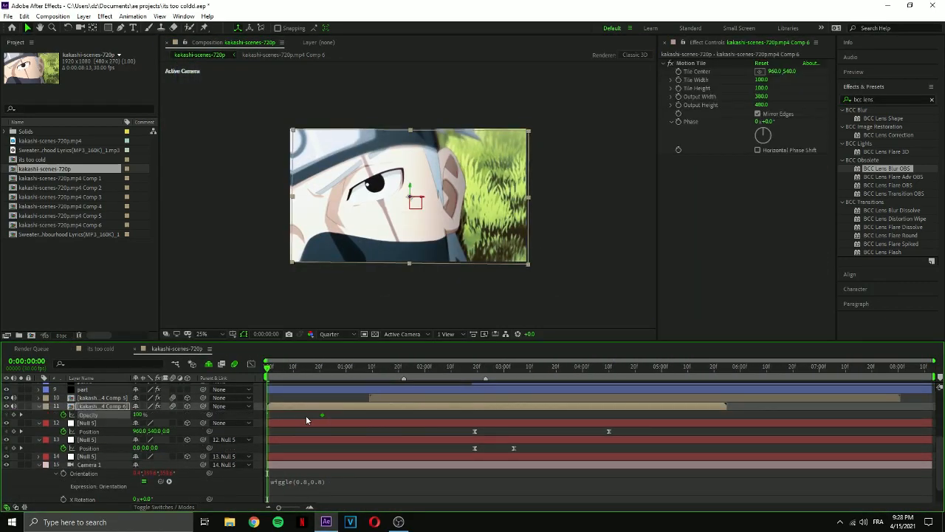
Keyframe the Comp 6 layer's Opacity at the start of the composition and preview the animation from around 0:00:01:19.
{"action": "left_click", "coordinate": [274, 413]}
{"action": "left_click", "coordinate": [394, 367]}
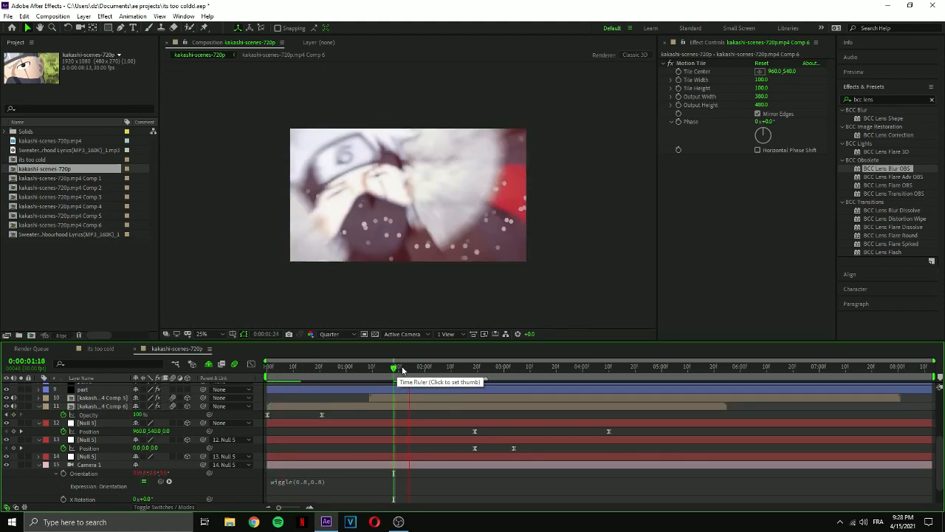
{"action": "left_click", "coordinate": [396, 367]}
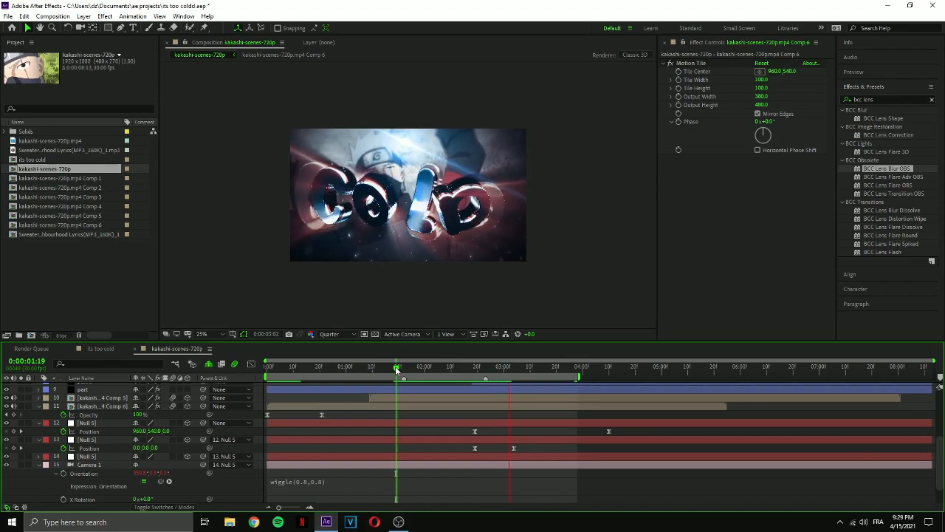
{"action": "key", "text": "space"}
{"action": "key", "text": "space"}
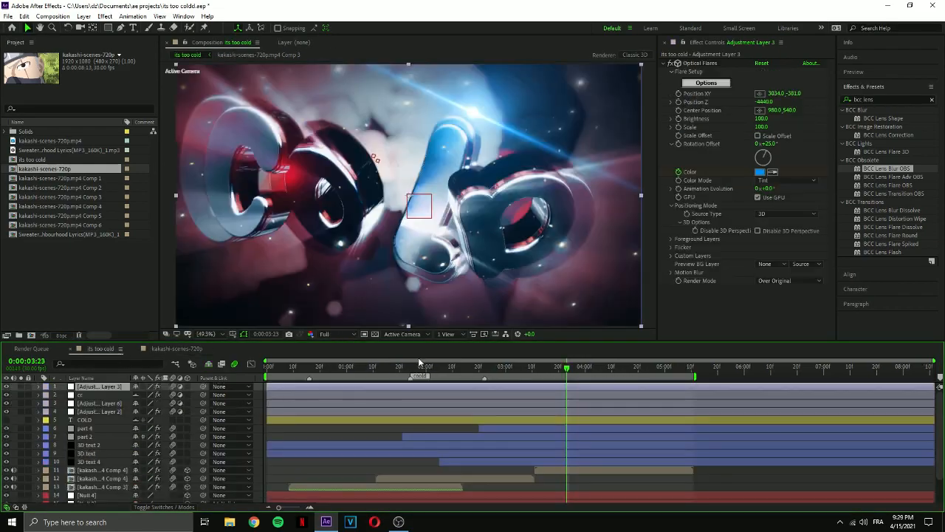
At 0:00:03:04, add a new adjustment layer directly beneath Adjustment Layer 7.
{"action": "left_click", "coordinate": [178, 349]}
{"action": "left_click", "coordinate": [515, 368]}
{"action": "left_click", "coordinate": [509, 395]}
{"action": "scroll", "coordinate": [746, 200], "scroll_direction": "up", "scroll_amount": 5}
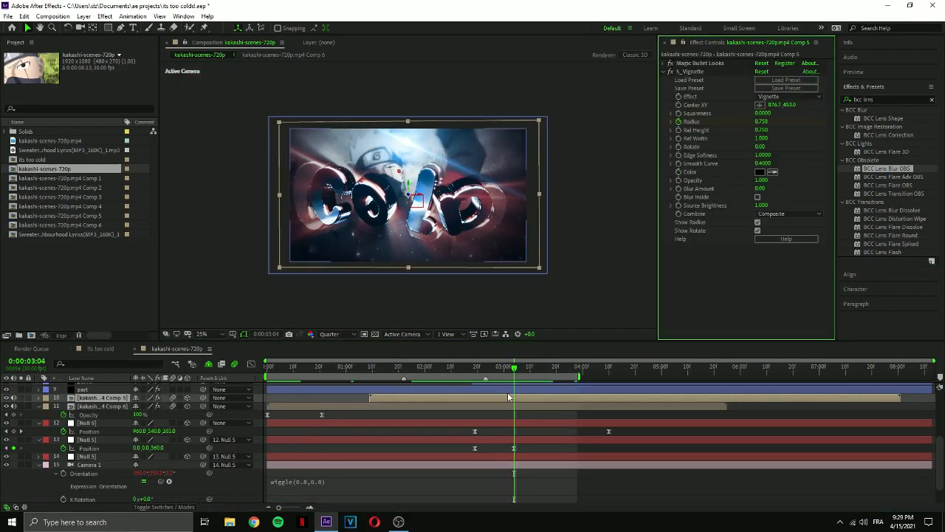
{"action": "scroll", "coordinate": [506, 414], "scroll_direction": "up", "scroll_amount": 5}
{"action": "left_click", "coordinate": [98, 395]}
{"action": "left_click", "coordinate": [98, 403]}
{"action": "left_click", "coordinate": [99, 411]}
{"action": "key", "text": "ctrl+alt+y"}
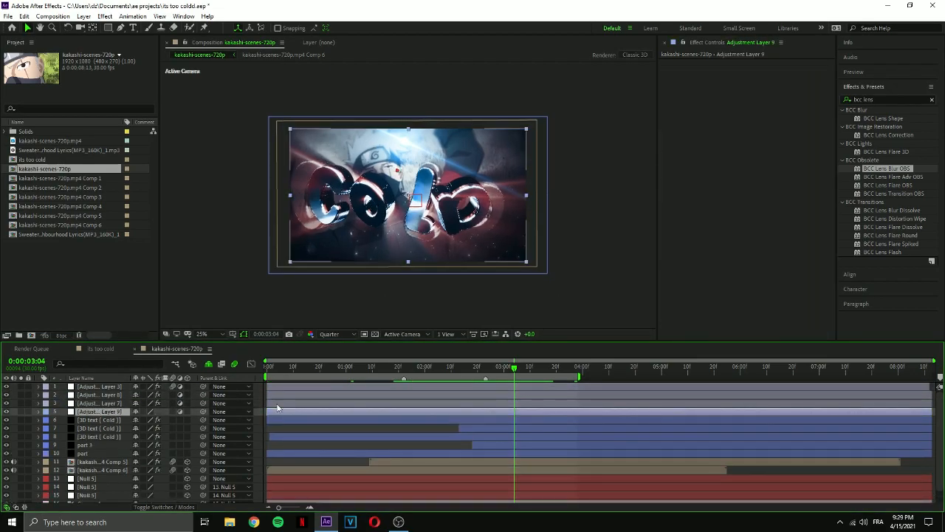
Apply S_Vignette to Adjustment Layer 9 in pale pink, with Center 948.0, 388.0, Rel Height 0.764, Rel Width 1.263 and Rotate -2.68.
{"action": "type", "text": "s_vign"}
{"action": "double_click", "coordinate": [878, 118]}
{"action": "left_click", "coordinate": [760, 164]}
{"action": "mouse_move", "coordinate": [29, 42]}
{"action": "left_mouse_down"}
{"action": "mouse_move", "coordinate": [18, 32]}
{"action": "mouse_move", "coordinate": [39, 45]}
{"action": "left_mouse_up"}
{"action": "left_click", "coordinate": [232, 33]}
{"action": "left_click_drag", "start_coordinate": [407, 119], "coordinate": [406, 104]}
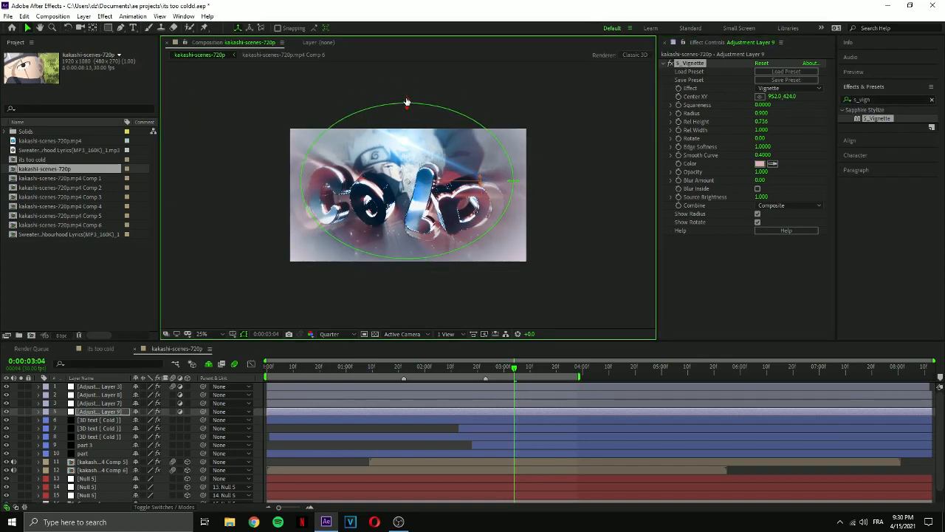
{"action": "left_click_drag", "start_coordinate": [536, 176], "coordinate": [540, 171]}
Search the effects for "optical" and apply Optical Flares to Adjustment Layer 7.
{"action": "left_click", "coordinate": [933, 100]}
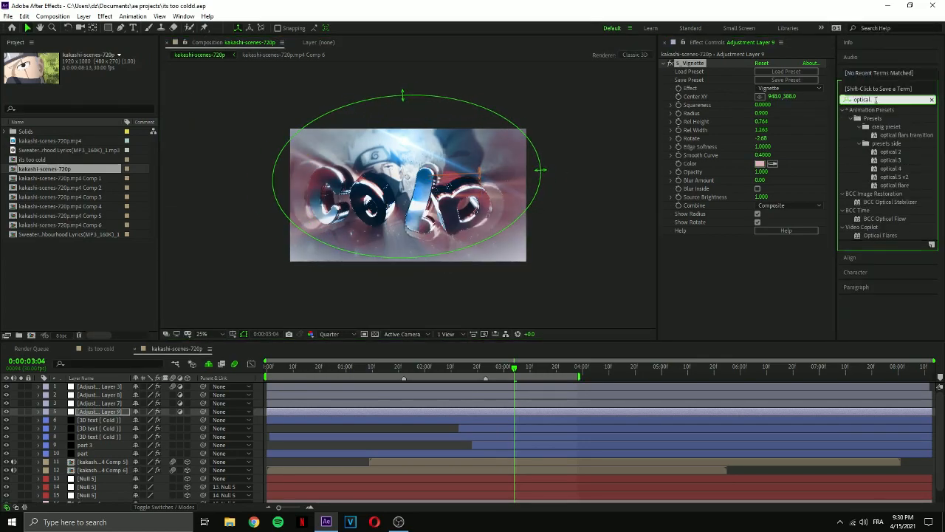
{"action": "left_click", "coordinate": [110, 403]}
{"action": "left_click", "coordinate": [104, 16]}
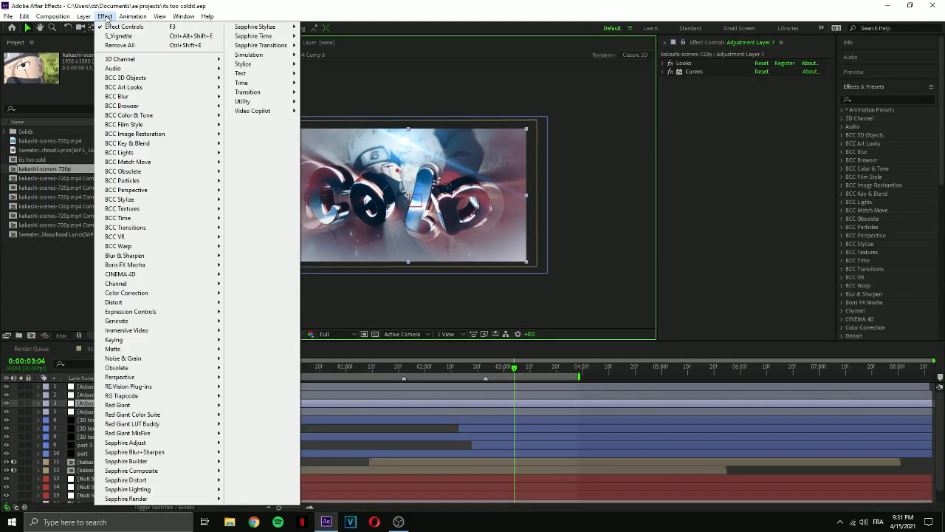
{"action": "left_click", "coordinate": [336, 135]}
Clear the default flare and build a new one from a horizontally stretched Glow, an Iris and Cool Lens Orbs.
{"action": "left_click", "coordinate": [707, 82]}
{"action": "left_click", "coordinate": [463, 114]}
{"action": "left_click", "coordinate": [539, 372]}
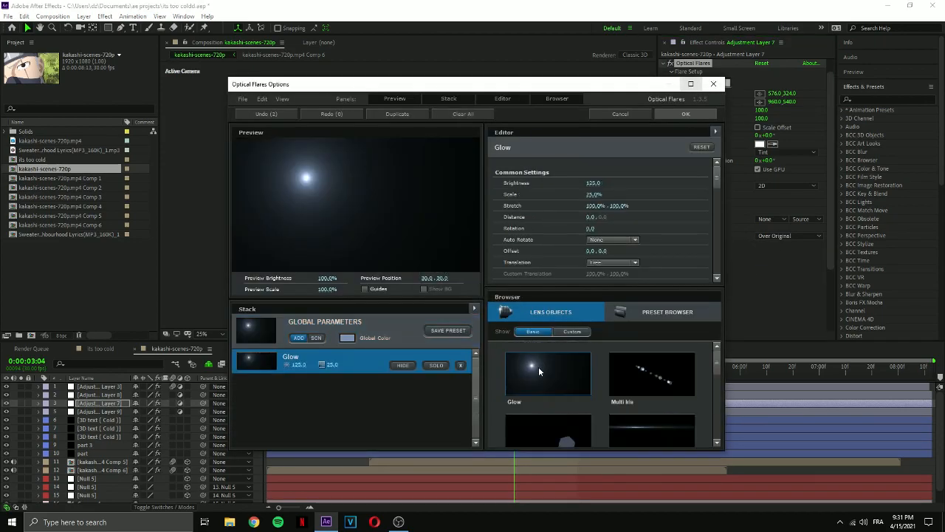
{"action": "left_click_drag", "start_coordinate": [592, 205], "coordinate": [664, 206]}
{"action": "scroll", "coordinate": [609, 389], "scroll_direction": "down", "scroll_amount": 5}
{"action": "left_click", "coordinate": [691, 85]}
{"action": "left_click", "coordinate": [568, 322]}
{"action": "scroll", "coordinate": [735, 427], "scroll_direction": "down", "scroll_amount": 5}
{"action": "scroll", "coordinate": [768, 414], "scroll_direction": "up", "scroll_amount": 3}
{"action": "left_click", "coordinate": [769, 406]}
{"action": "left_click", "coordinate": [779, 423]}
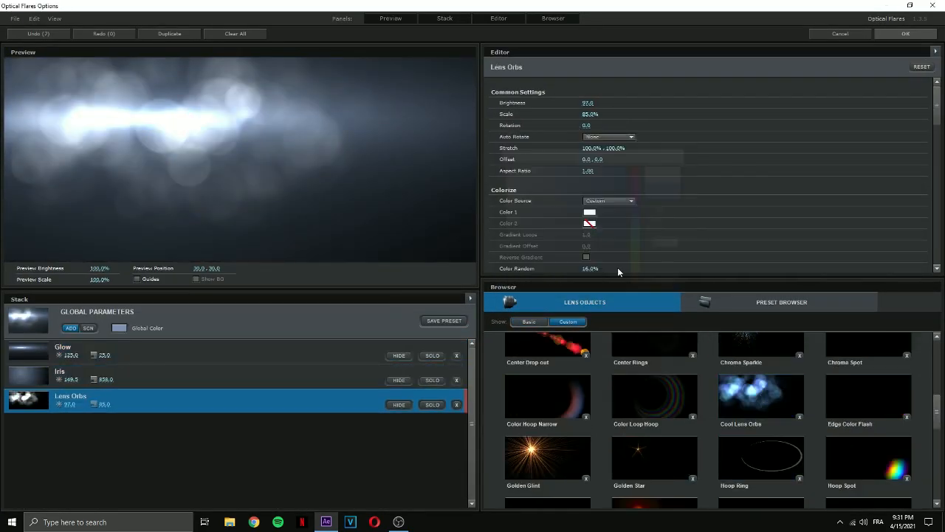
{"action": "left_click", "coordinate": [905, 33]}
Place the Optical Flares light just above the frame's upper edge near its center and give it a reddish color.
{"action": "left_click_drag", "start_coordinate": [411, 131], "coordinate": [403, 120]}
{"action": "left_click", "coordinate": [759, 143]}
{"action": "left_click_drag", "start_coordinate": [154, 53], "coordinate": [155, 153]}
{"action": "left_click", "coordinate": [233, 33]}
Check the flare's look on the frames between 0:00:02:03 and 0:00:03:04.
{"action": "left_click_drag", "start_coordinate": [515, 367], "coordinate": [433, 373]}
{"action": "scroll", "coordinate": [665, 85], "scroll_direction": "up", "scroll_amount": 1}
{"action": "left_click", "coordinate": [662, 81]}
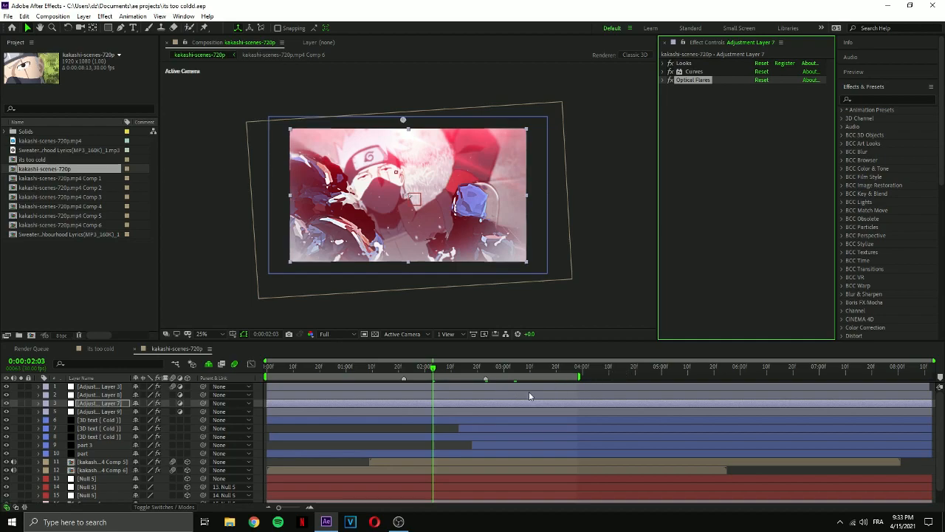
{"action": "left_click_drag", "start_coordinate": [426, 371], "coordinate": [518, 371]}
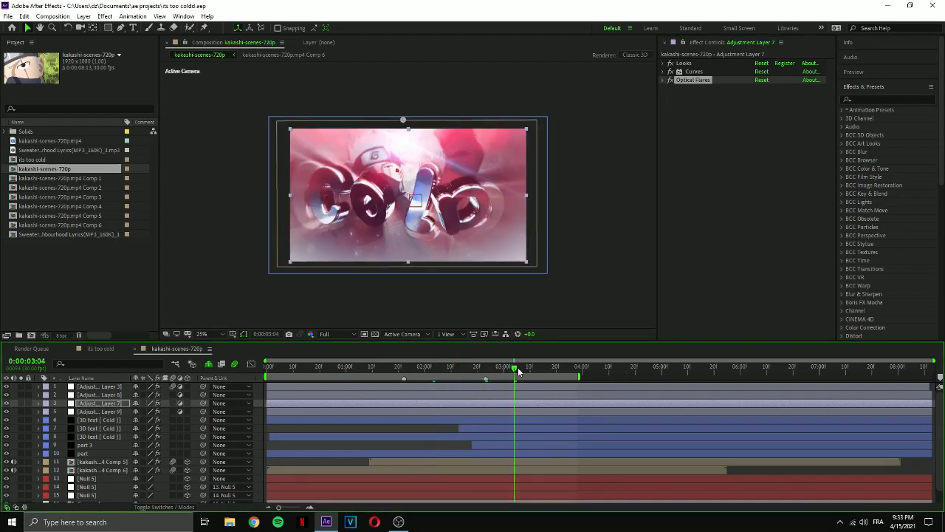